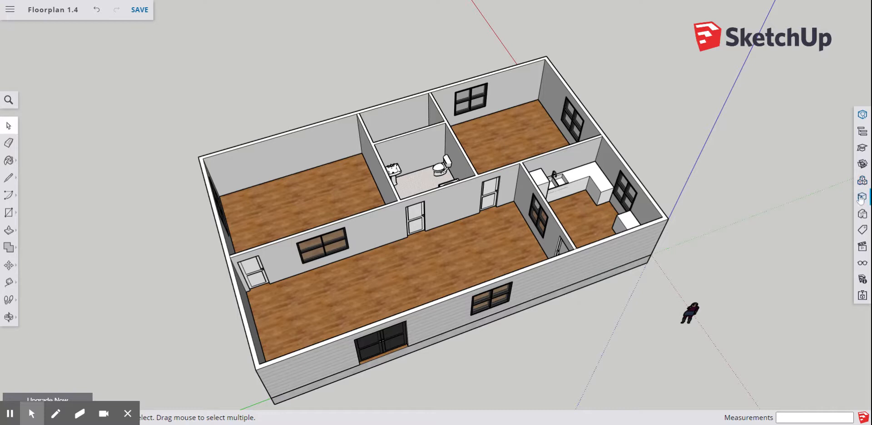
# Show the floor plan in a straight top view using parallel projection
pyautogui.click(862, 249)
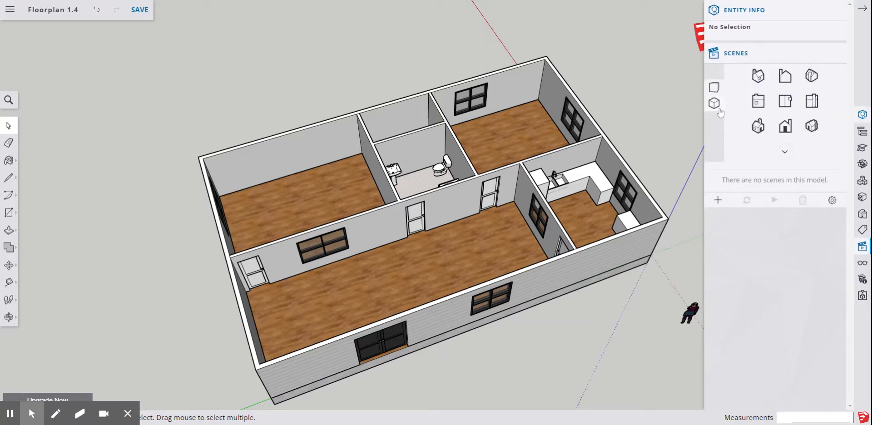
pyautogui.click(714, 103)
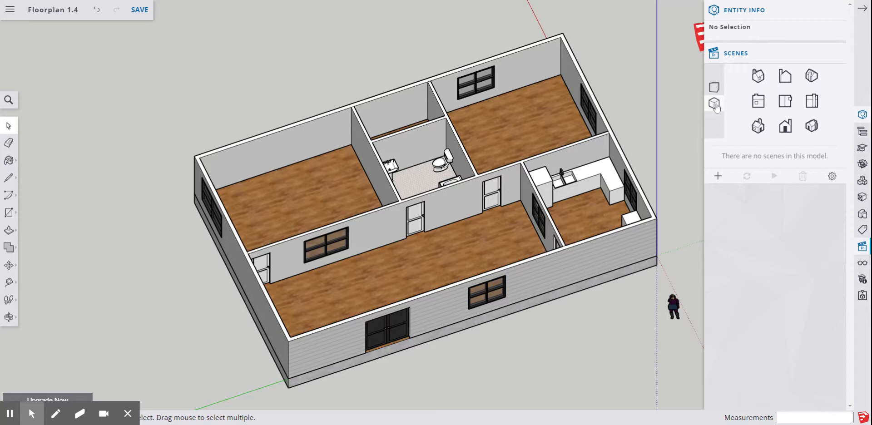
pyautogui.click(785, 102)
pyautogui.scroll(-2, 533, 125)
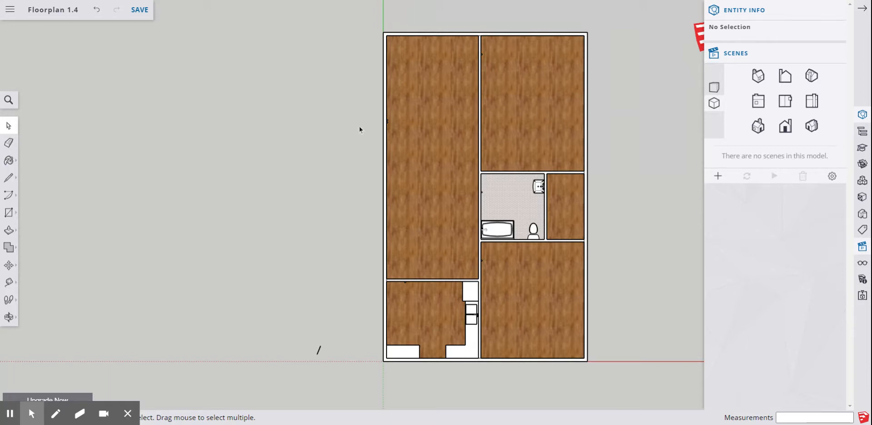
# Dimension the full outer length of the house between its right-hand corners, placing the dimension line outside the right wall
pyautogui.click(9, 282)
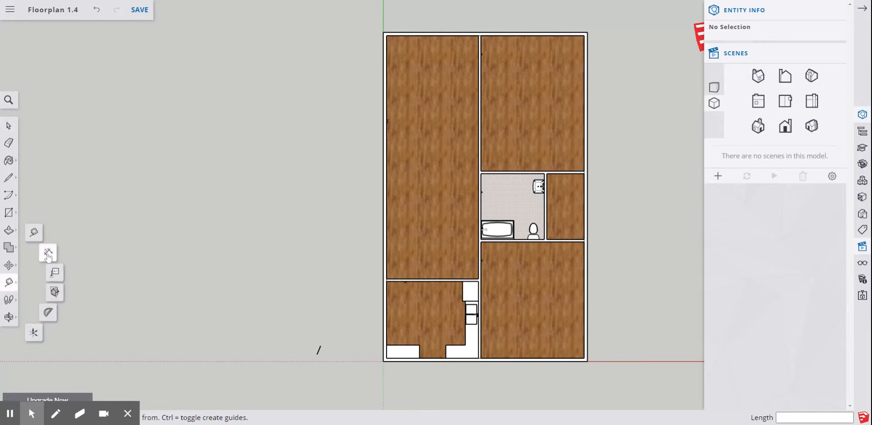
pyautogui.click(48, 254)
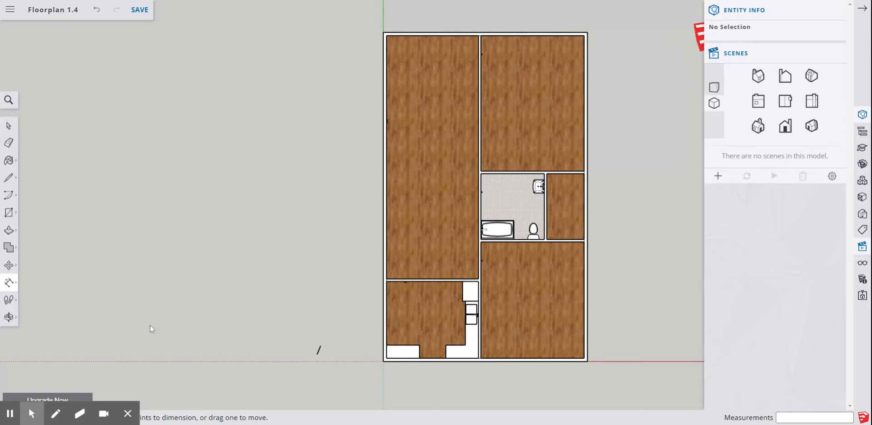
pyautogui.scroll(-2, 124, 323)
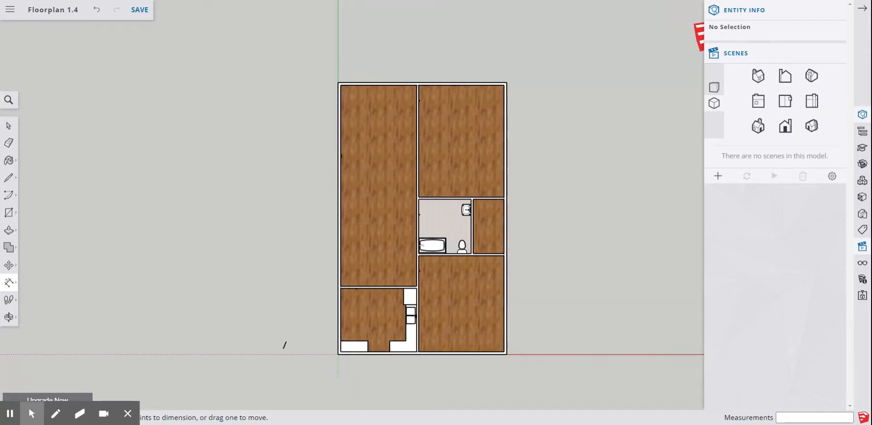
pyautogui.scroll(1, 124, 322)
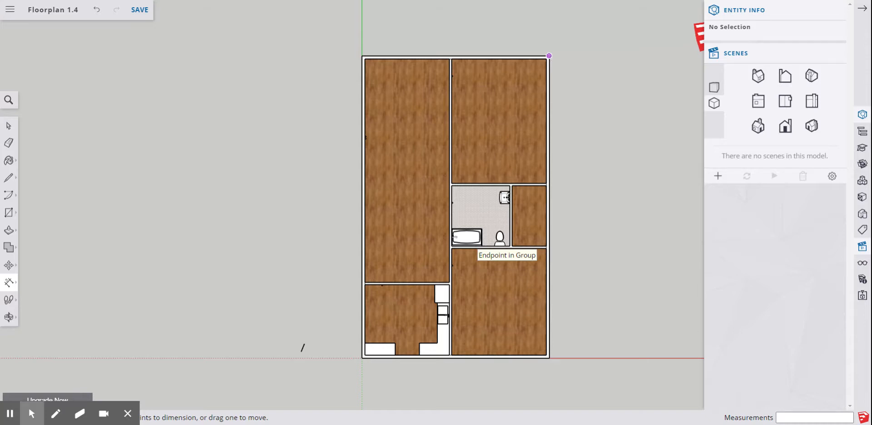
pyautogui.click(550, 55)
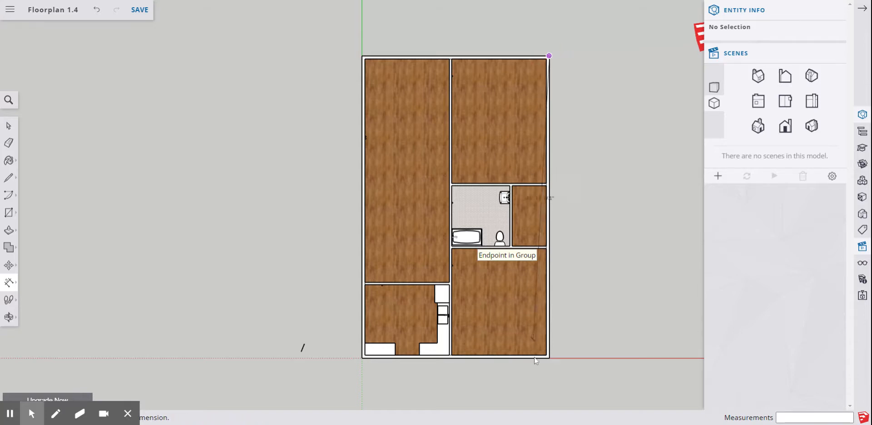
pyautogui.click(550, 357)
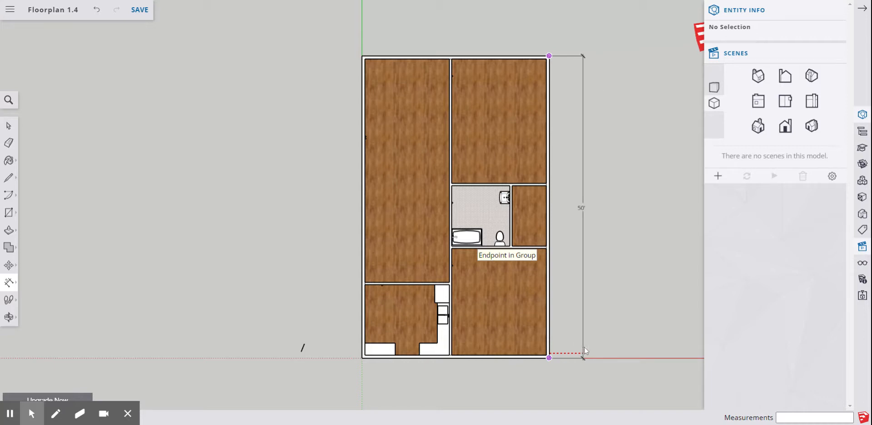
pyautogui.click(587, 350)
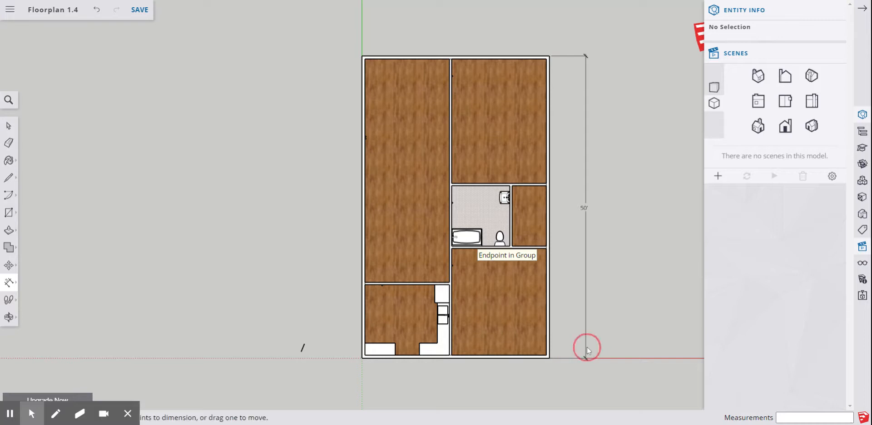
# Dimension the overall outer width of the house across the upper wall, with the dimension line above the plan
pyautogui.click(362, 56)
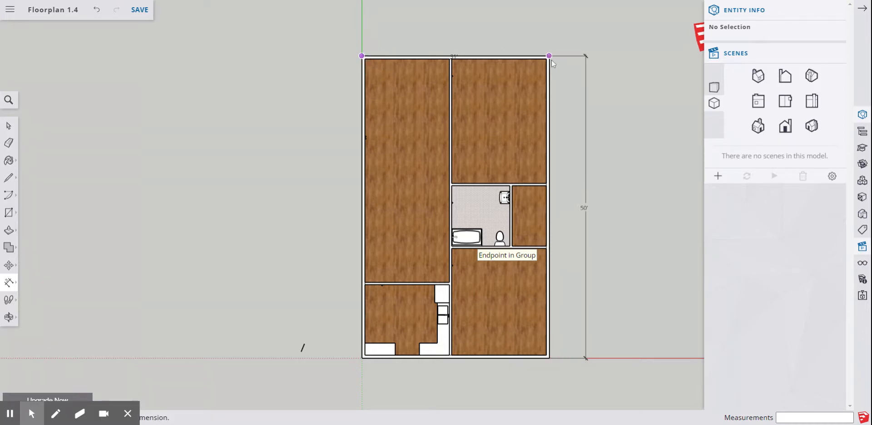
pyautogui.click(550, 56)
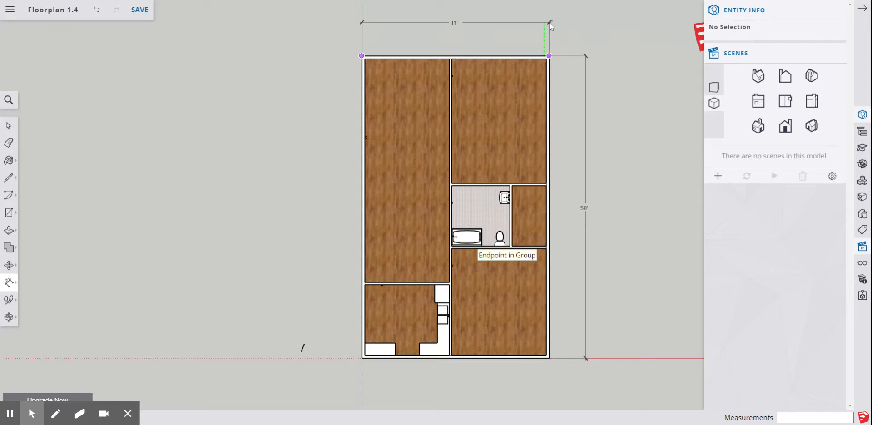
pyautogui.click(550, 21)
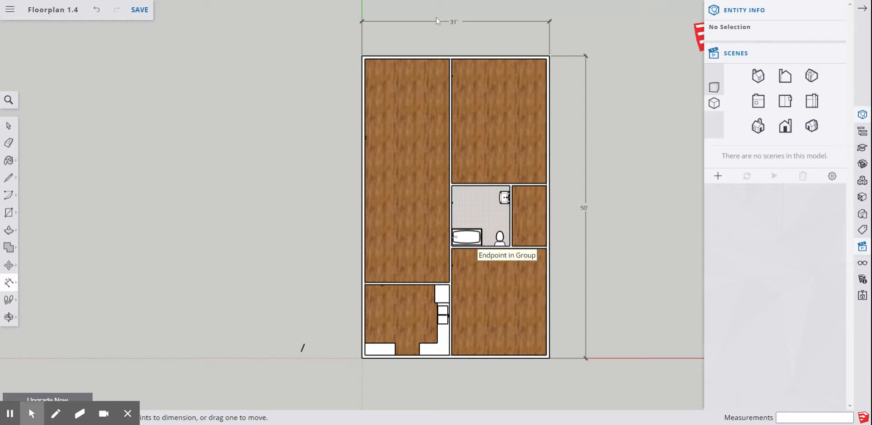
pyautogui.scroll(4, 456, 15)
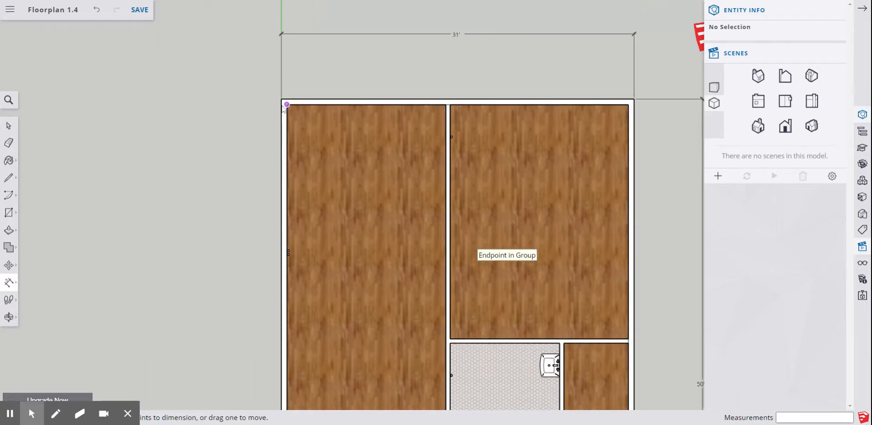
pyautogui.scroll(5, 286, 107)
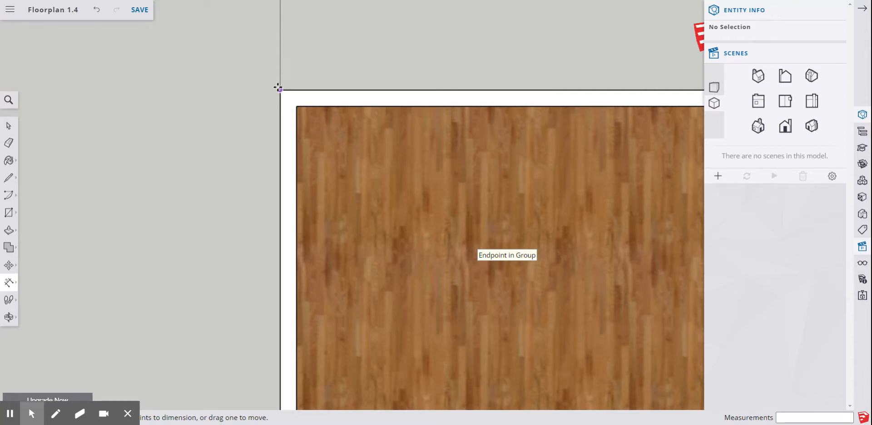
pyautogui.scroll(-3, 278, 88)
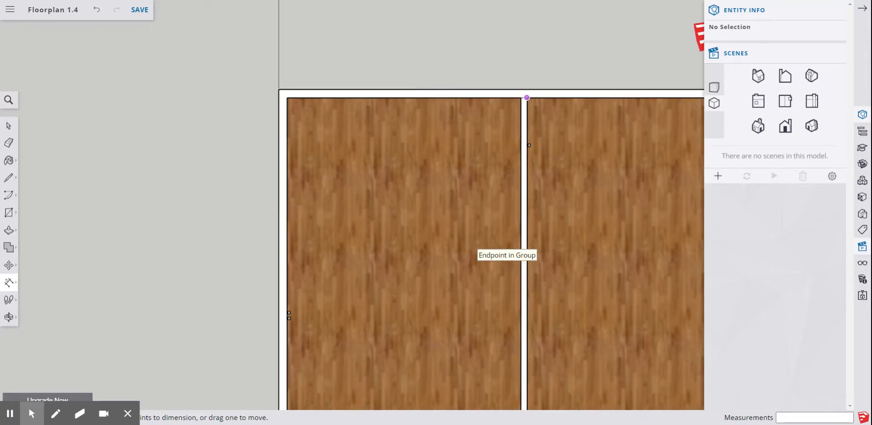
pyautogui.scroll(3, 530, 99)
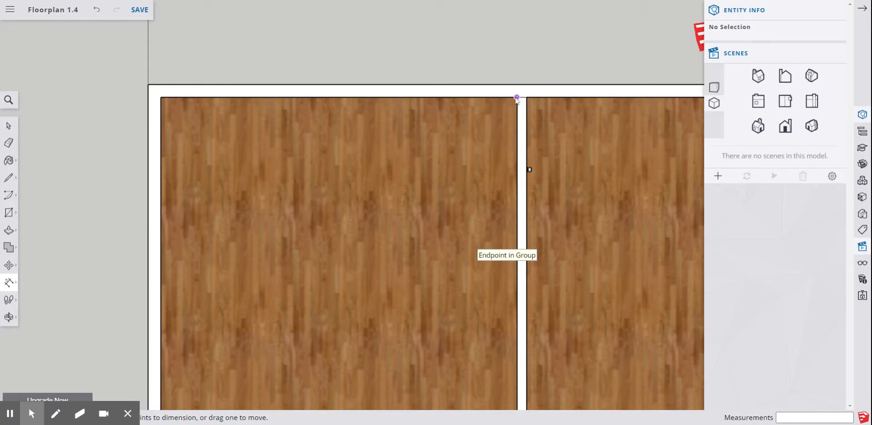
pyautogui.scroll(-6, 495, 100)
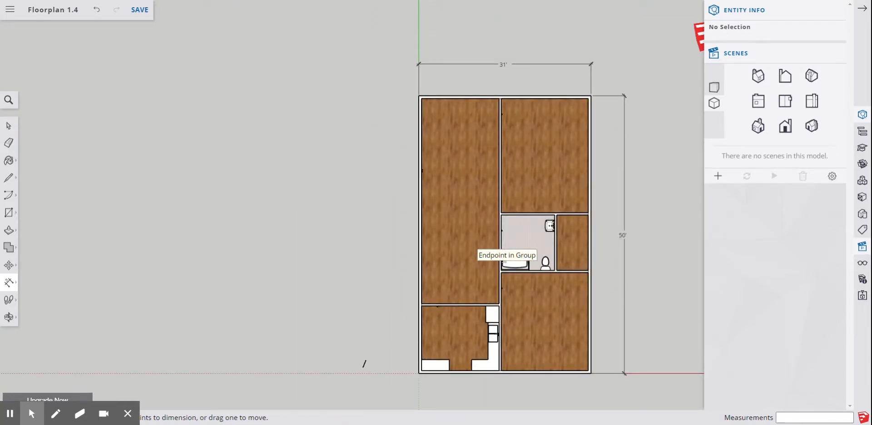
pyautogui.scroll(4, 512, 132)
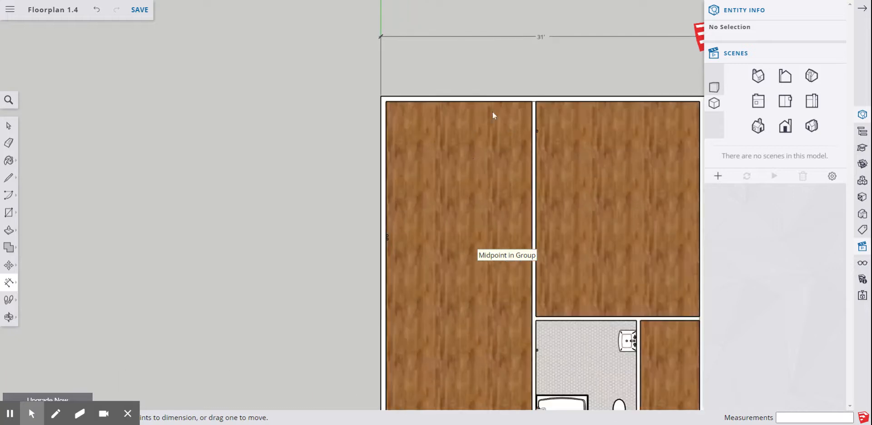
pyautogui.scroll(3, 574, 104)
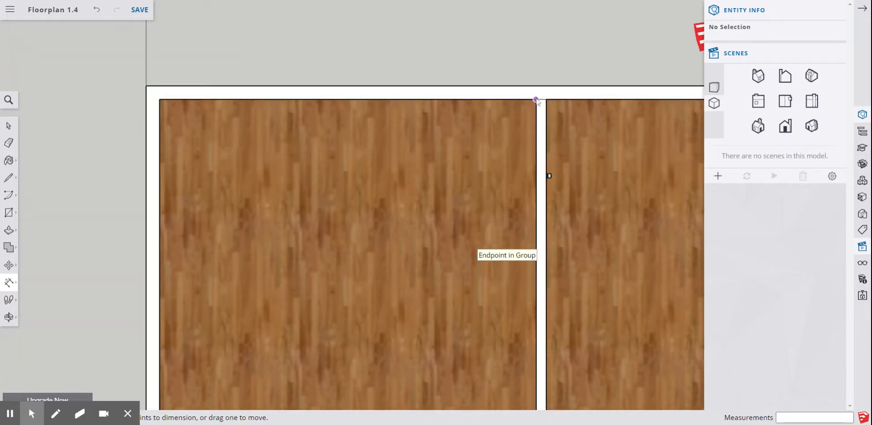
pyautogui.click(537, 99)
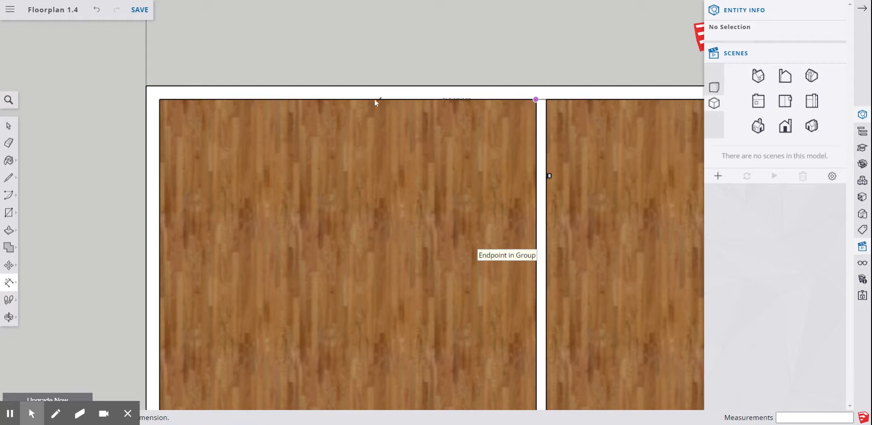
pyautogui.click(145, 100)
pyautogui.click(146, 99)
pyautogui.click(146, 98)
pyautogui.click(146, 98)
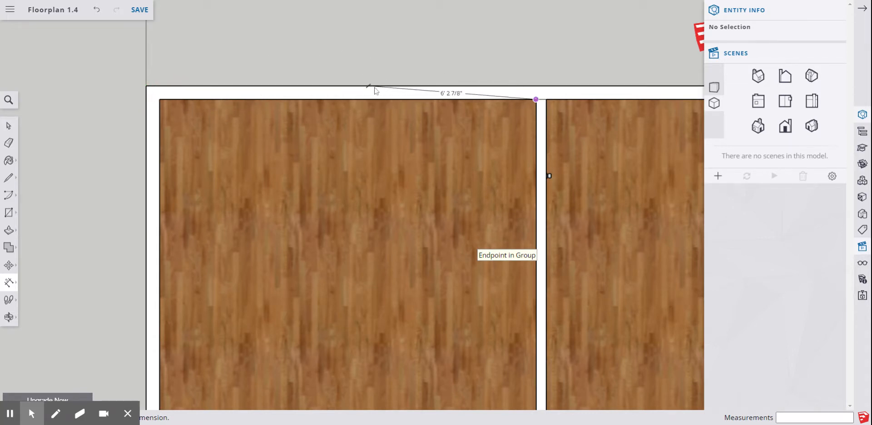
pyautogui.press('Escape')
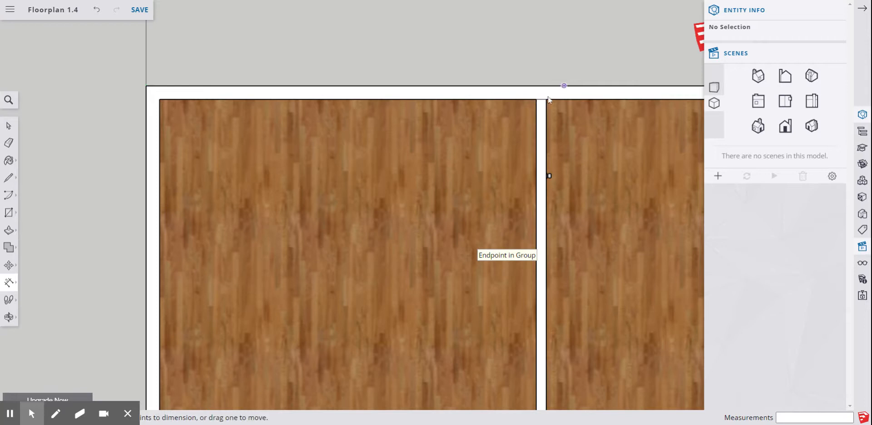
pyautogui.scroll(-5, 499, 132)
pyautogui.scroll(-4, 501, 131)
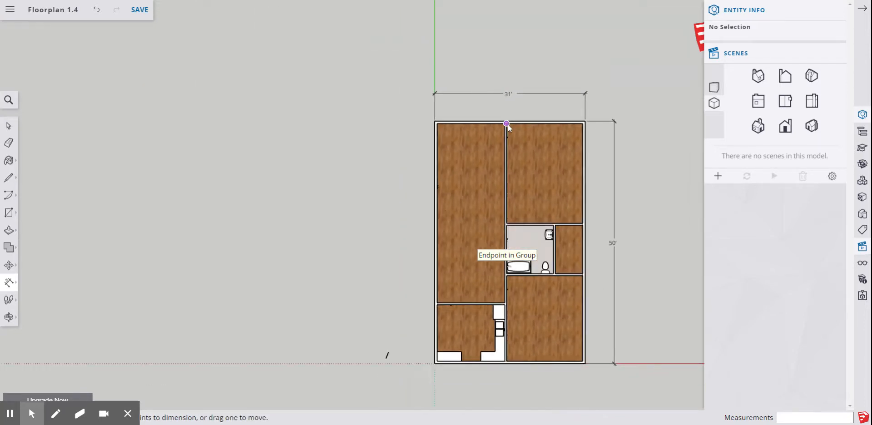
pyautogui.scroll(3, 586, 300)
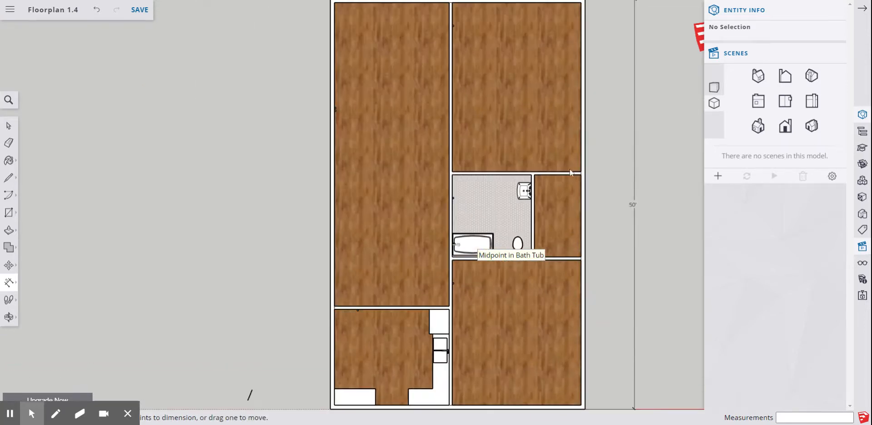
pyautogui.click(582, 172)
pyautogui.scroll(-2, 576, 181)
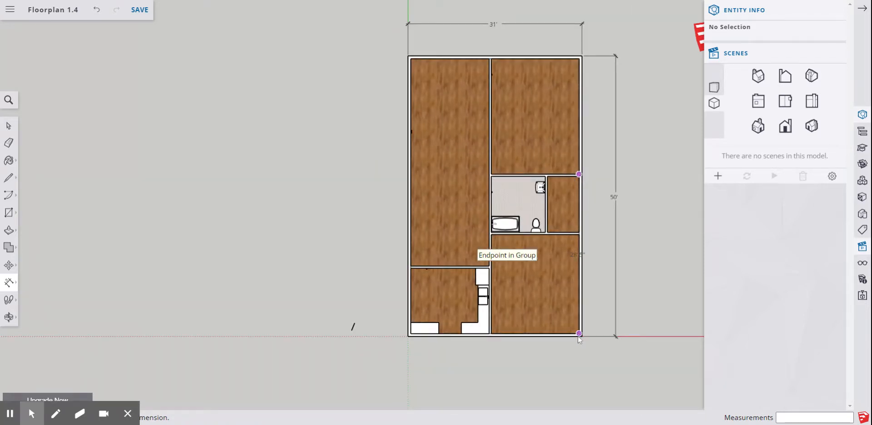
pyautogui.press('Escape')
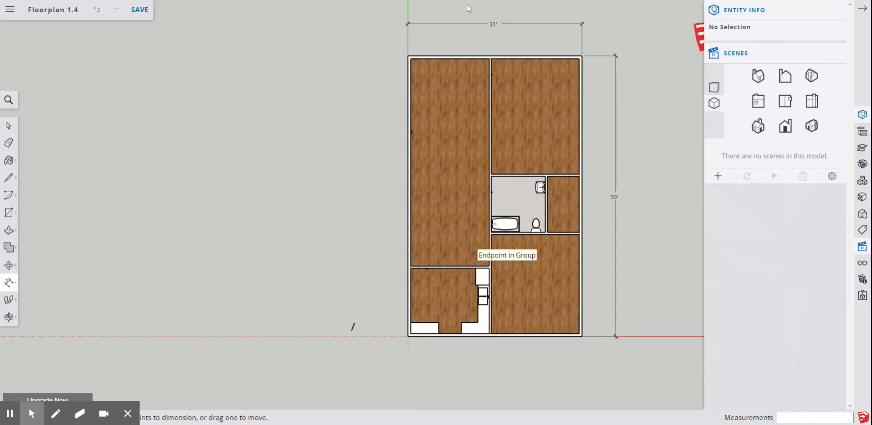
# Dimension the inside width of the long left room, placing it between the upper wall and the overall width dimension
pyautogui.scroll(3, 495, 8)
pyautogui.scroll(2, 472, 124)
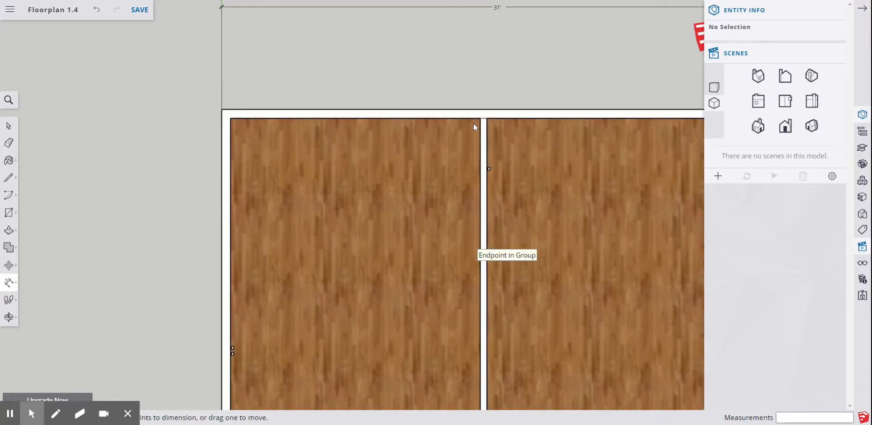
pyautogui.click(481, 119)
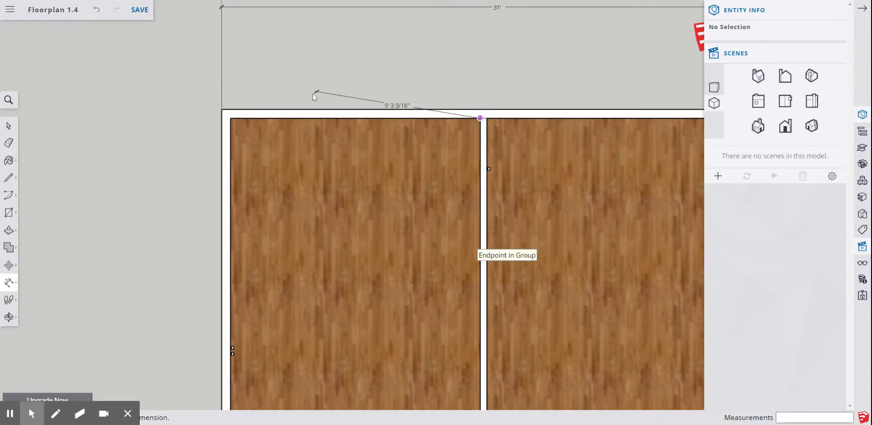
pyautogui.click(234, 119)
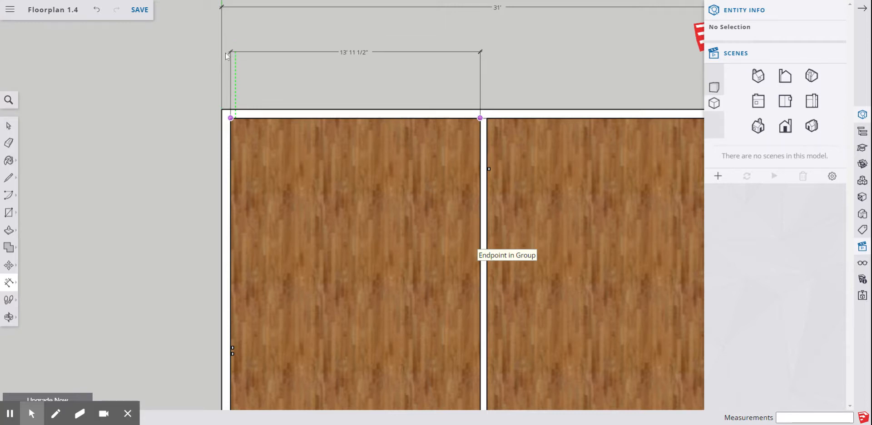
pyautogui.click(230, 57)
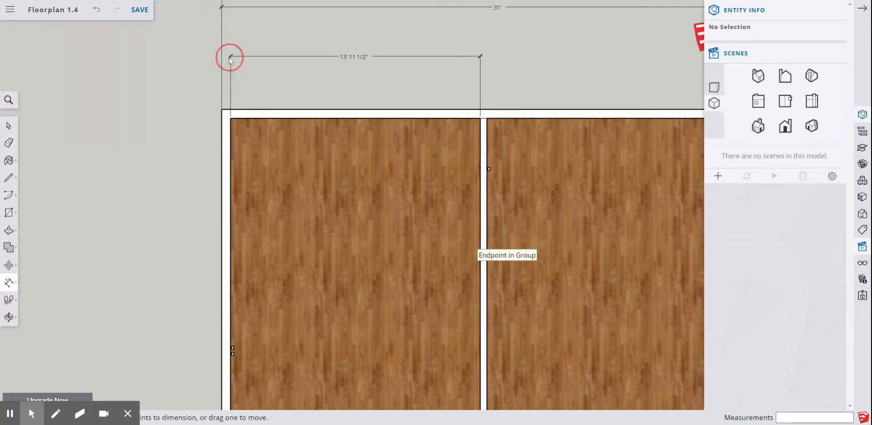
# Dimension the inside width of the upper right room, aligning its dimension line with the left room's width dimension
pyautogui.scroll(-1, 284, 75)
pyautogui.scroll(-1, 359, 109)
pyautogui.scroll(2, 627, 111)
pyautogui.click(625, 111)
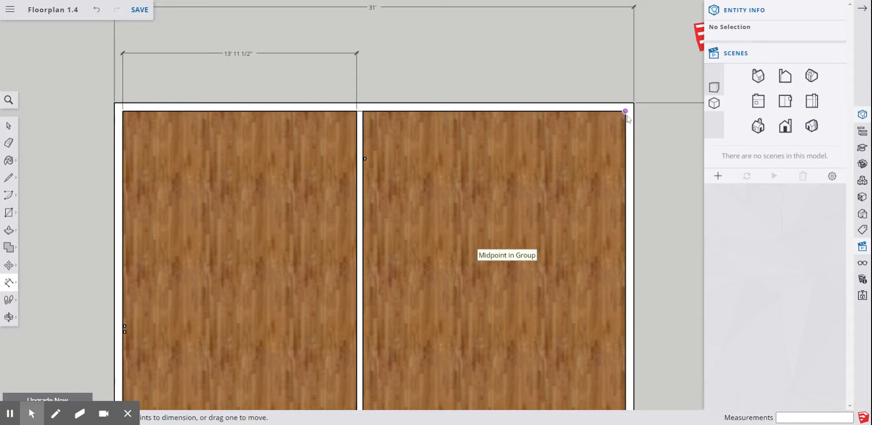
pyautogui.click(363, 110)
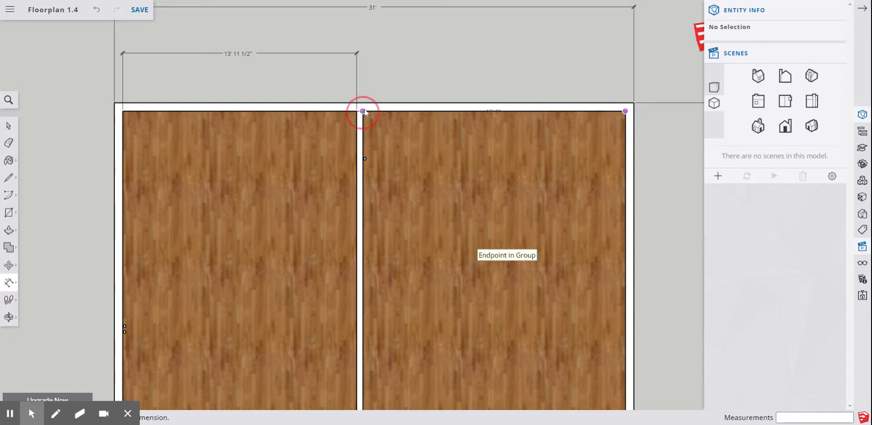
pyautogui.click(356, 53)
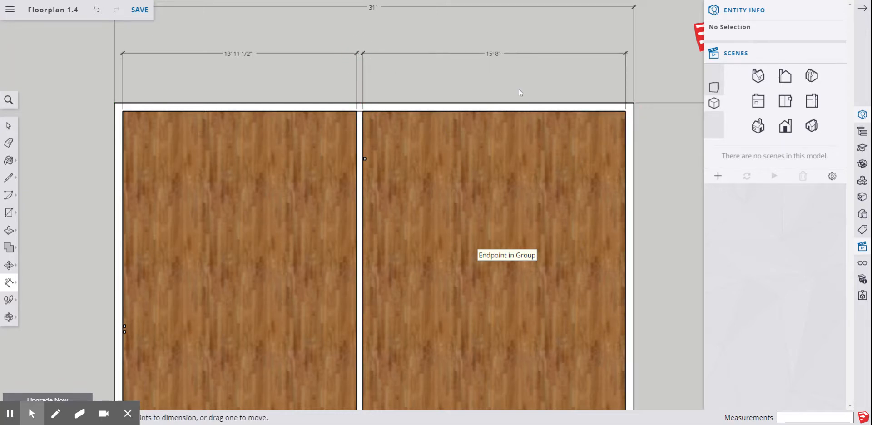
pyautogui.scroll(-5, 518, 90)
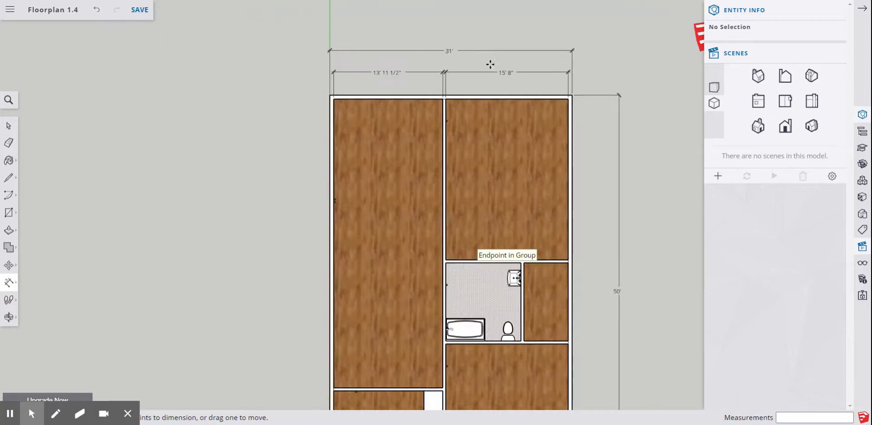
pyautogui.scroll(4, 543, 97)
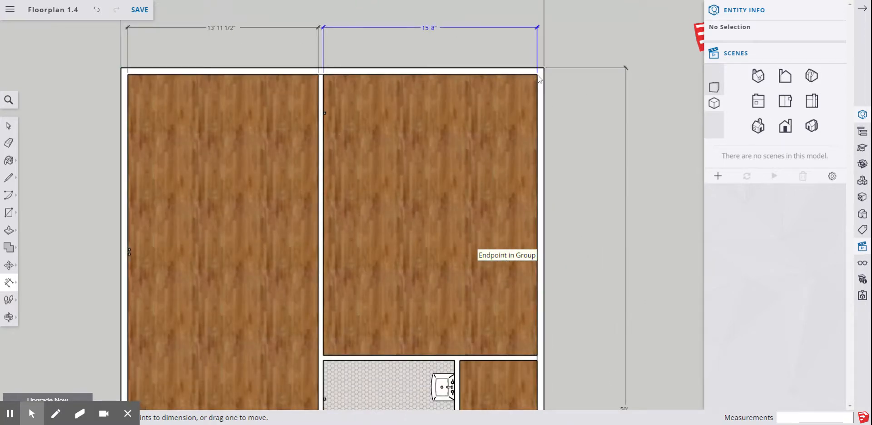
pyautogui.click(537, 75)
pyautogui.scroll(2, 540, 81)
pyautogui.scroll(-3, 495, 94)
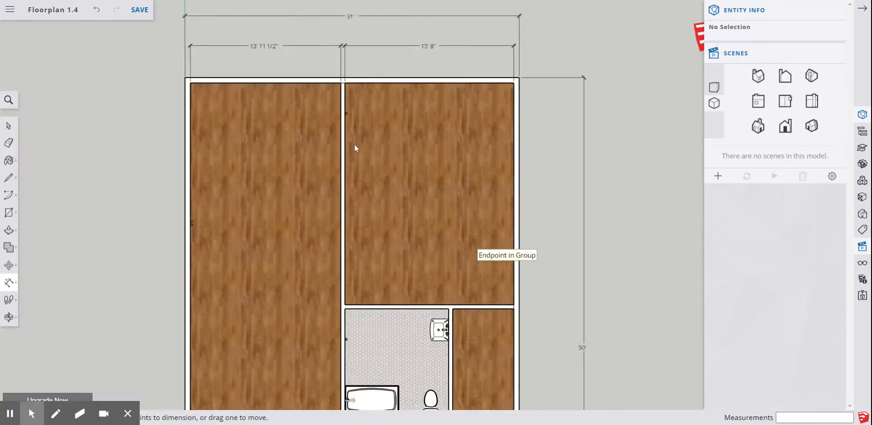
pyautogui.scroll(3, 521, 84)
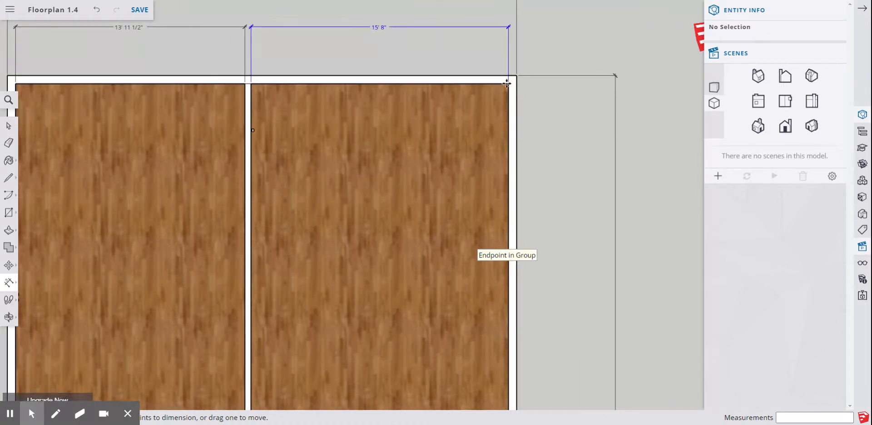
pyautogui.moveTo(510, 81)
pyautogui.mouseDown()
pyautogui.moveTo(515, 103)
pyautogui.moveTo(513, 90)
pyautogui.mouseUp()
pyautogui.press('Escape')
# Dimension the inside length of the upper right room, placing it between the right wall and the overall length dimension
pyautogui.click(509, 87)
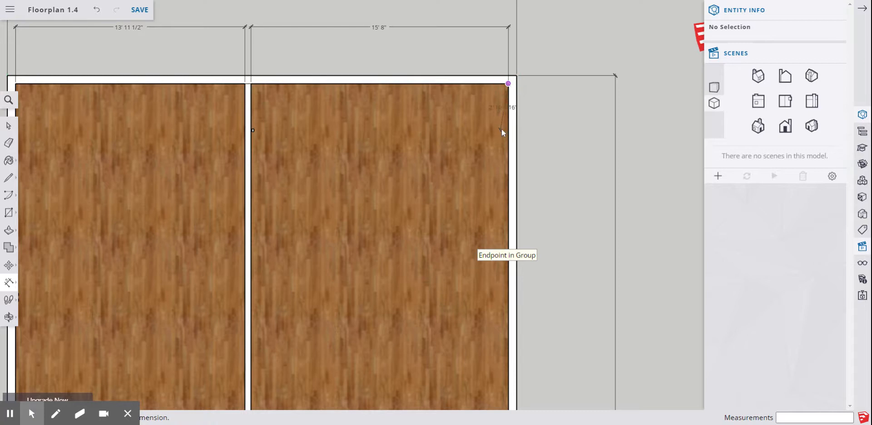
pyautogui.scroll(-5, 503, 137)
pyautogui.scroll(4, 506, 284)
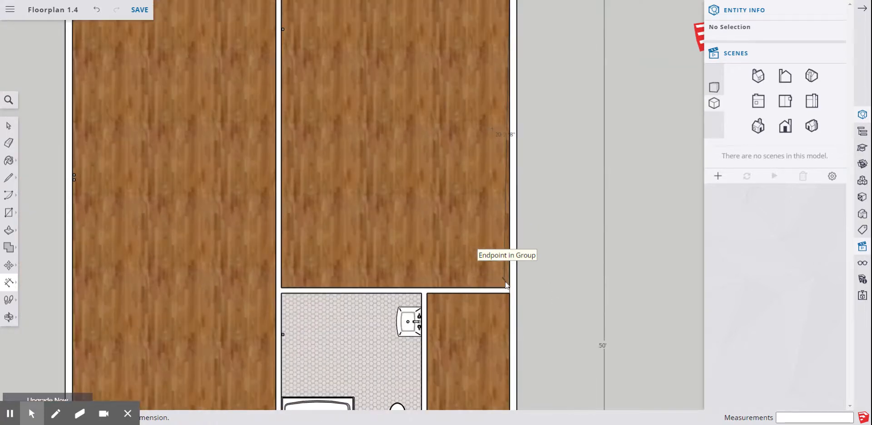
pyautogui.click(509, 287)
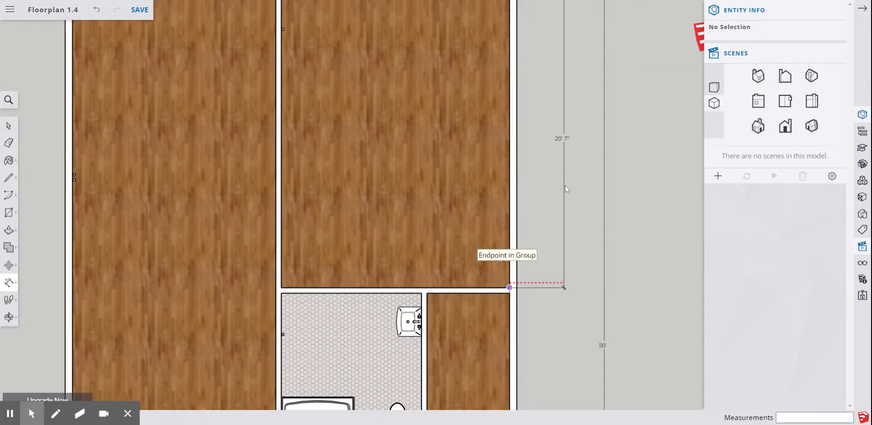
pyautogui.scroll(-3, 566, 184)
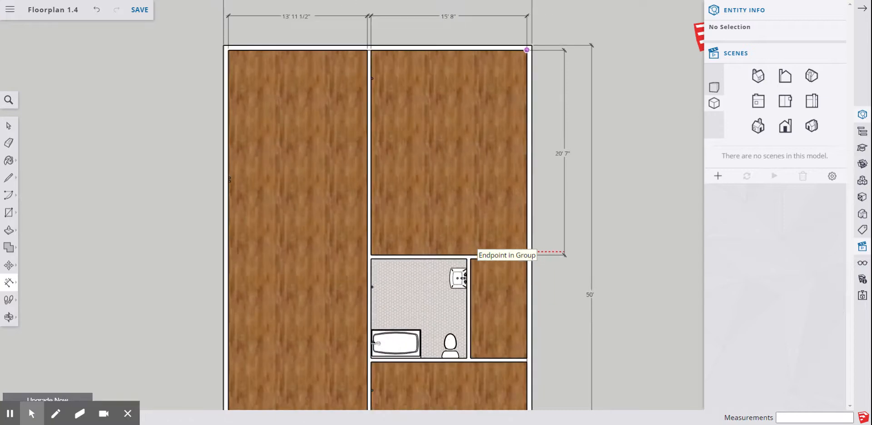
pyautogui.click(565, 185)
# Dimension the inside length of the small room beside the bathroom, aligning its dimension line with the upper right room's length dimension
pyautogui.scroll(-2, 510, 224)
pyautogui.scroll(7, 523, 302)
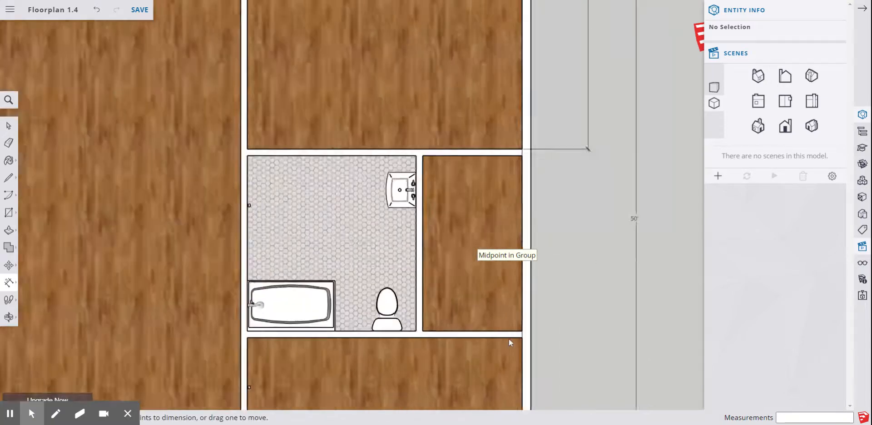
pyautogui.click(527, 89)
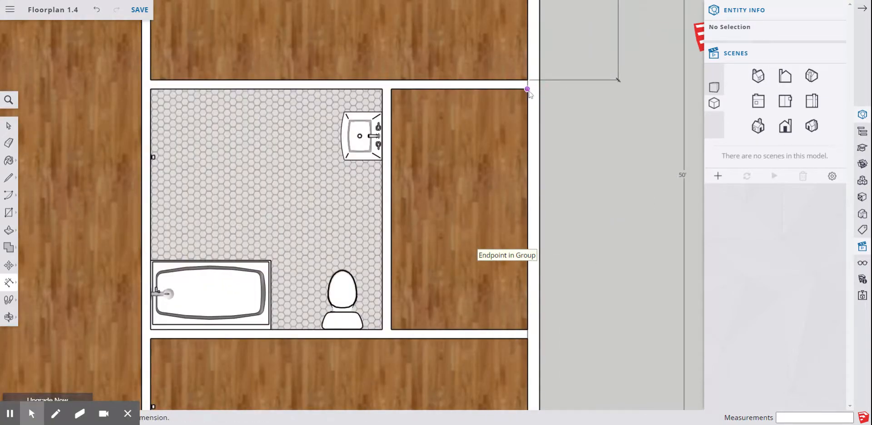
pyautogui.click(527, 329)
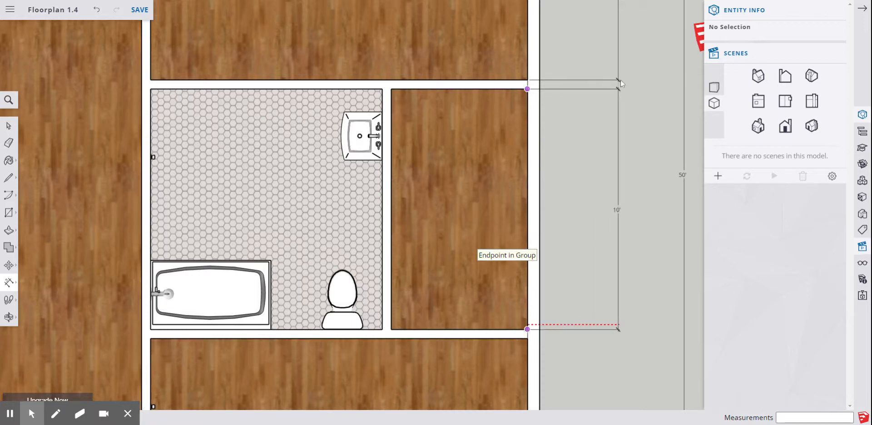
pyautogui.click(618, 81)
# Dimension the inside length of the lower right room, in line with the other room length dimensions outside the right wall
pyautogui.scroll(-2, 570, 37)
pyautogui.scroll(-4, 570, 37)
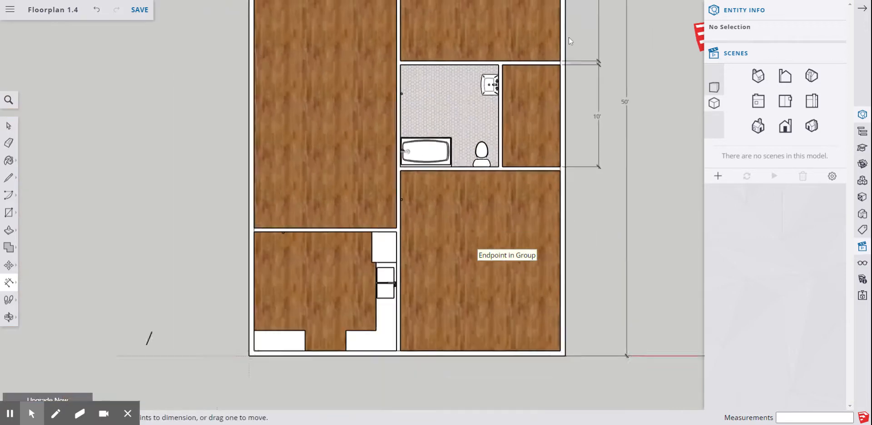
pyautogui.scroll(3, 560, 361)
pyautogui.click(561, 36)
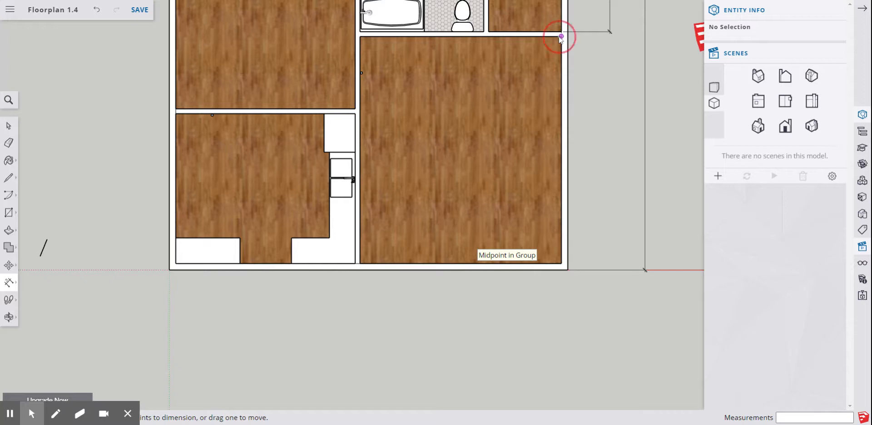
pyautogui.click(562, 263)
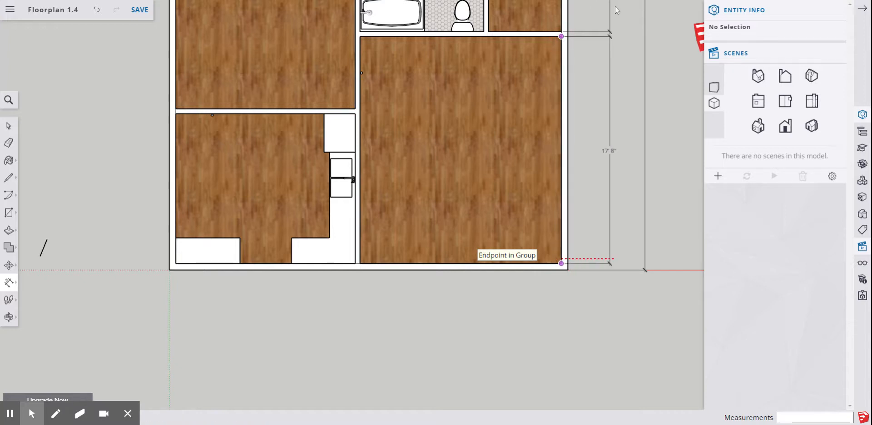
pyautogui.click(612, 29)
# Dimension the inside length of the long left room, placing the dimension line outside the left wall
pyautogui.scroll(-2, 656, 151)
pyautogui.scroll(-3, 656, 154)
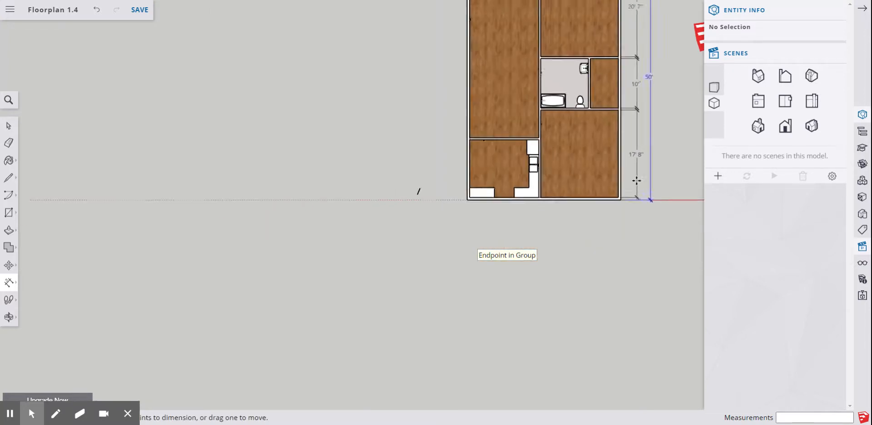
pyautogui.scroll(4, 502, 11)
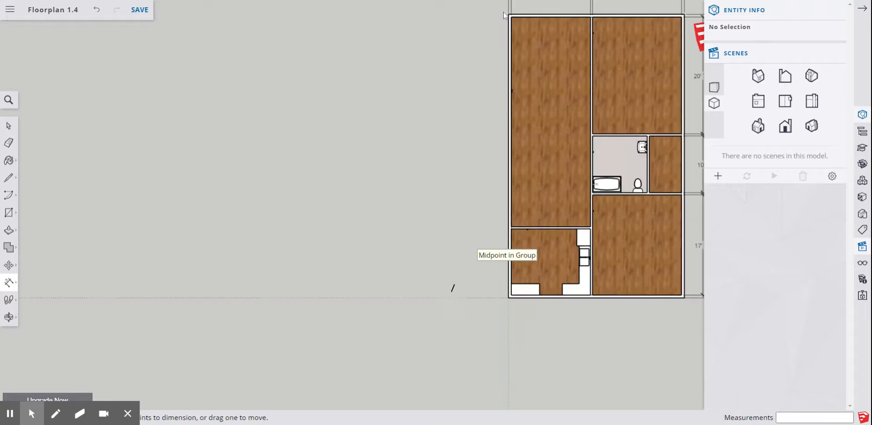
pyautogui.click(517, 21)
pyautogui.scroll(-3, 519, 21)
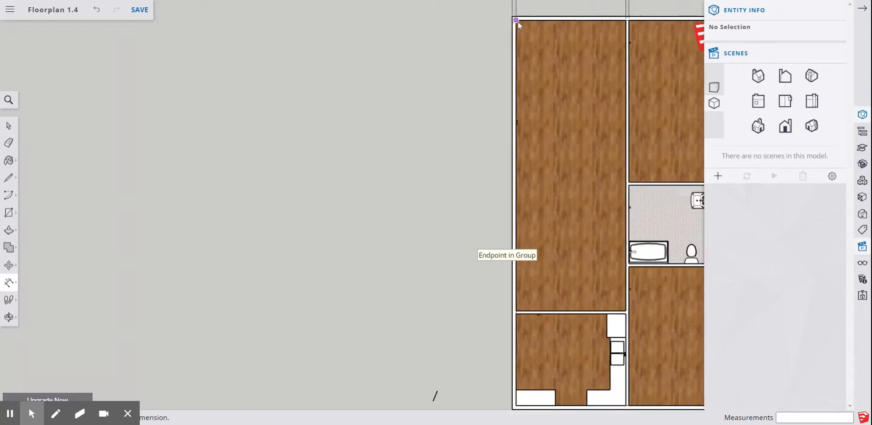
pyautogui.scroll(4, 518, 226)
pyautogui.scroll(2, 517, 226)
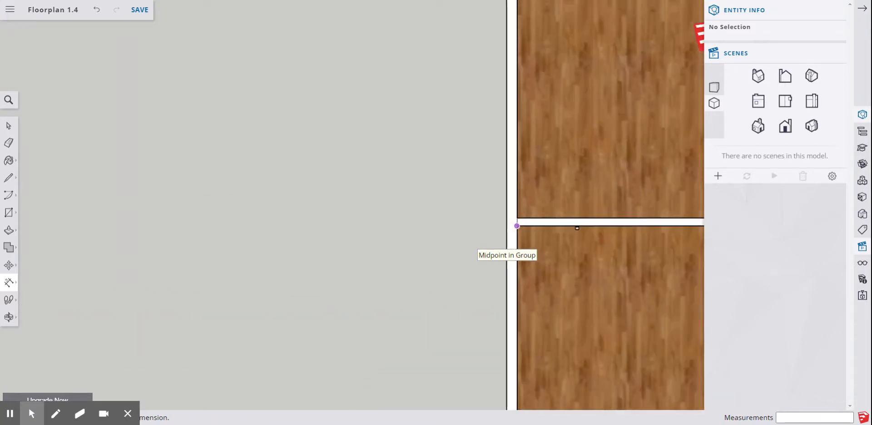
pyautogui.scroll(-4, 518, 219)
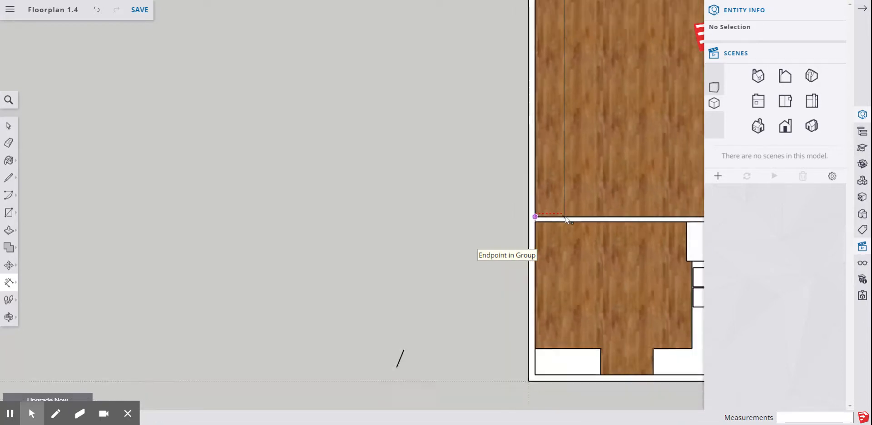
pyautogui.click(560, 217)
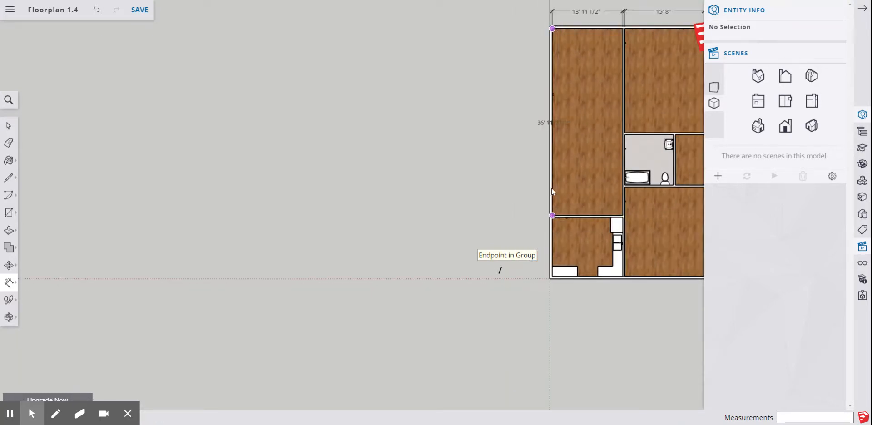
pyautogui.click(532, 171)
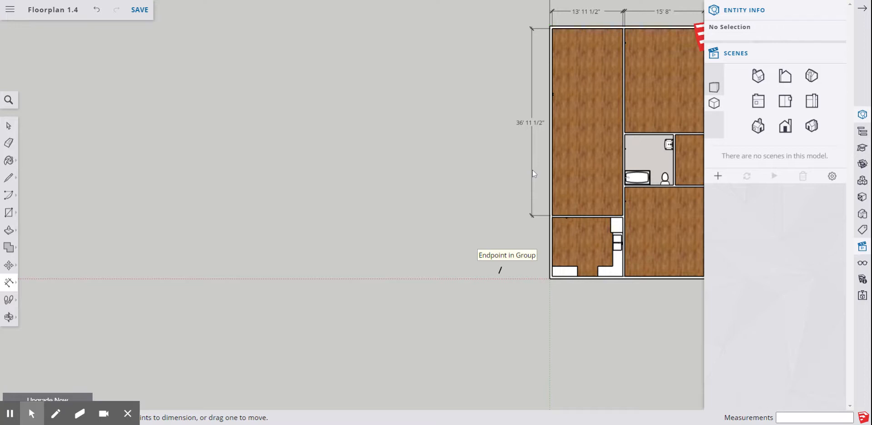
# Dimension the inside length of the kitchen, aligning its dimension line with the long left room's length dimension
pyautogui.scroll(-1, 527, 168)
pyautogui.scroll(5, 552, 245)
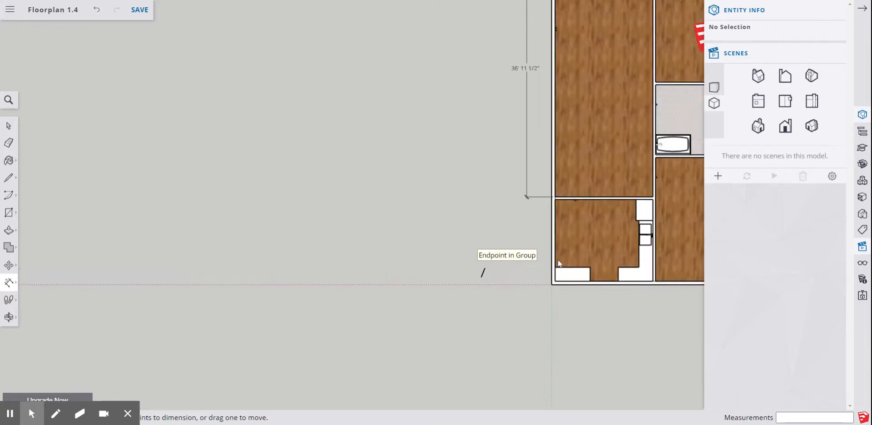
pyautogui.click(552, 135)
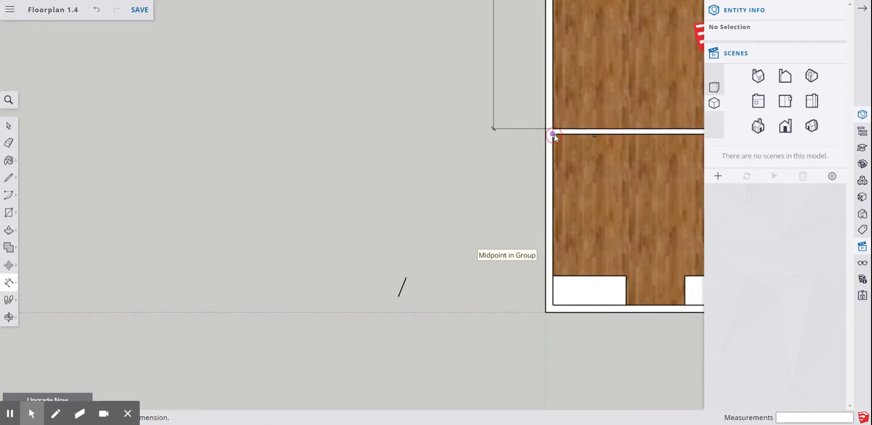
pyautogui.click(553, 305)
pyautogui.click(495, 131)
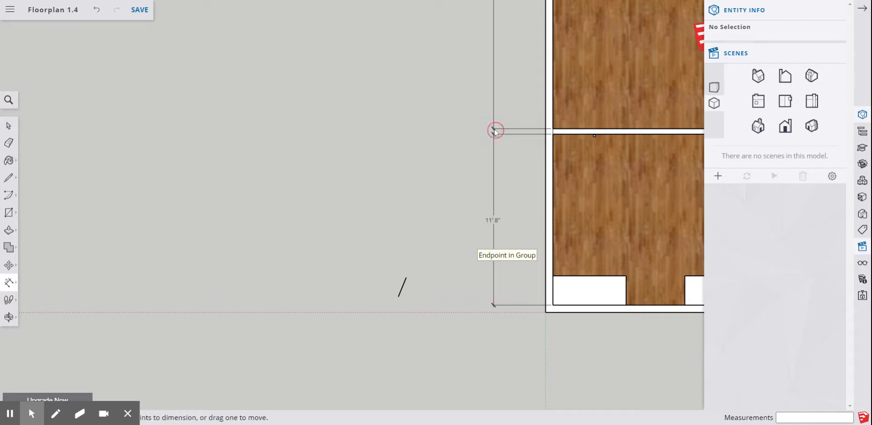
# Dimension the inside width of the kitchen along the lower wall, with the dimension line below the plan
pyautogui.scroll(-4, 432, 259)
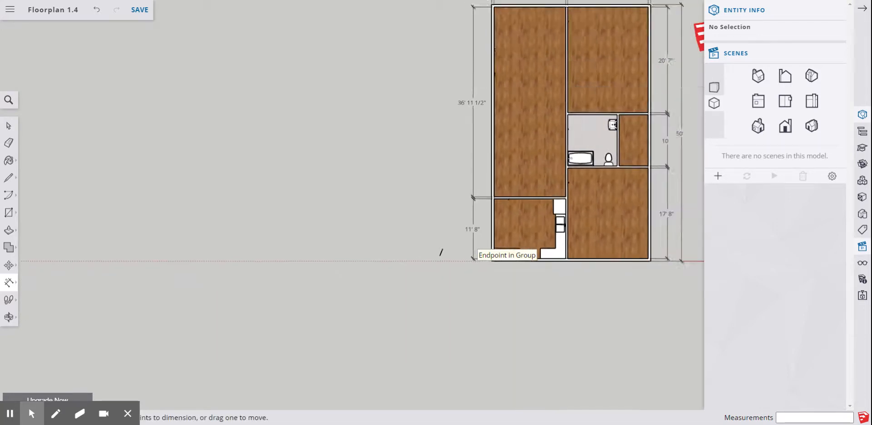
pyautogui.scroll(5, 519, 292)
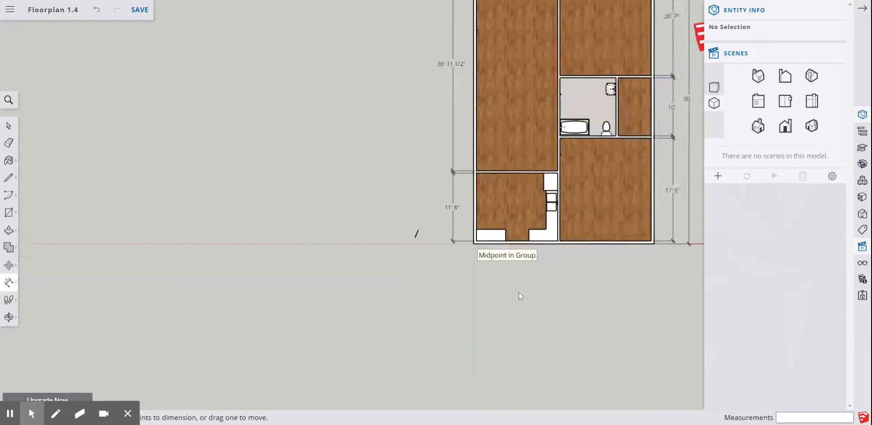
pyautogui.click(425, 175)
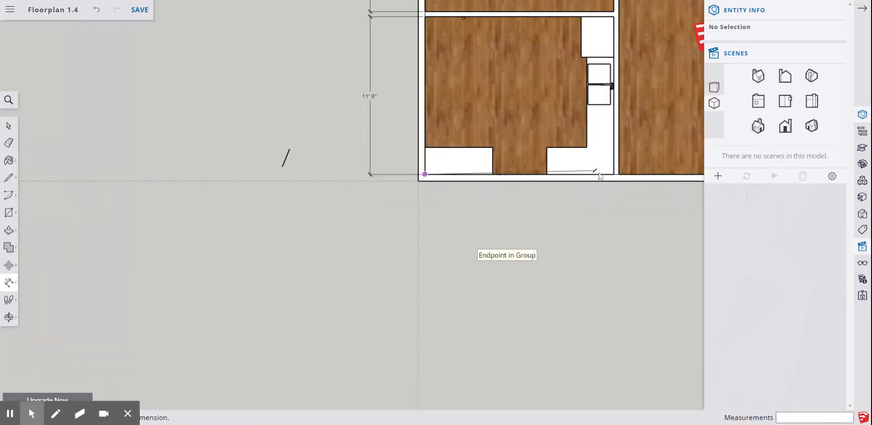
pyautogui.click(613, 174)
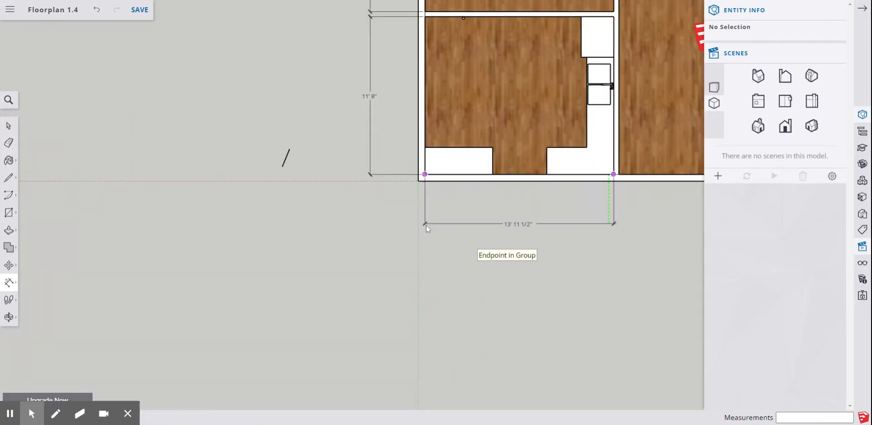
pyautogui.click(376, 231)
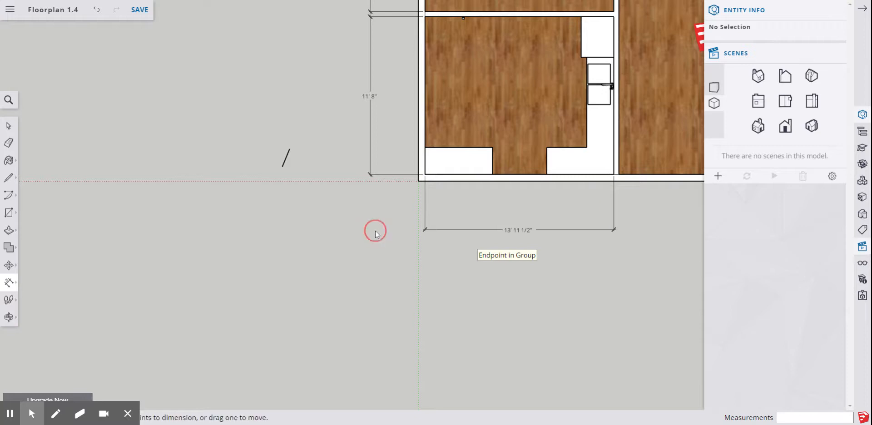
# Dimension the inside width of the lower right room below the plan, aligned with the kitchen's width dimension, and leave the Dimension tool
pyautogui.scroll(-3, 375, 230)
pyautogui.scroll(3, 546, 195)
pyautogui.click(450, 204)
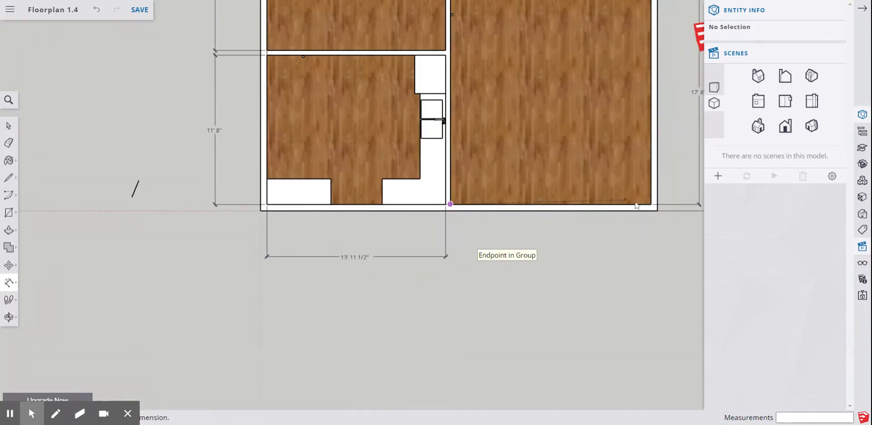
pyautogui.click(651, 204)
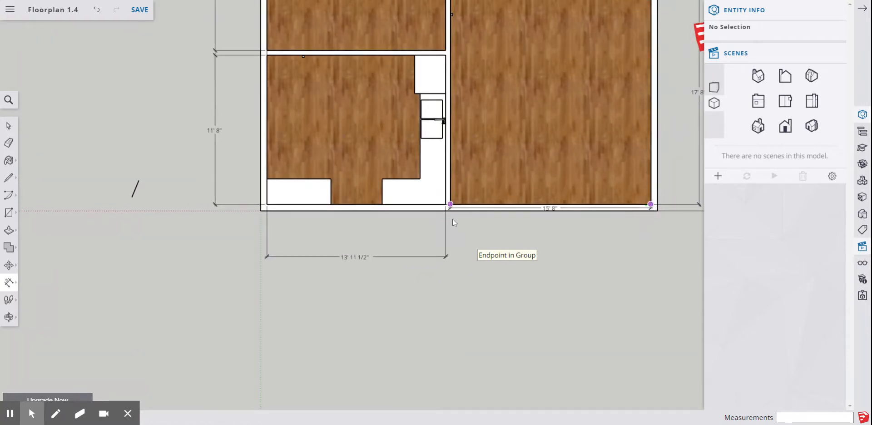
pyautogui.click(446, 254)
pyautogui.scroll(-3, 534, 255)
pyautogui.scroll(-3, 507, 272)
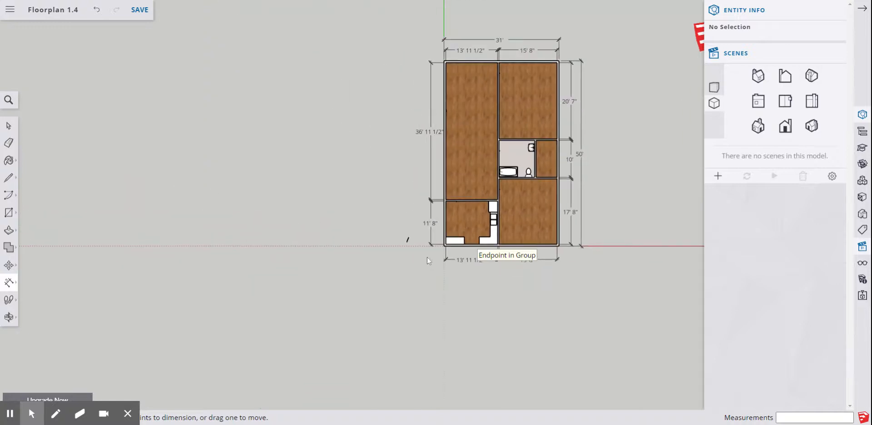
pyautogui.scroll(2, 454, 191)
pyautogui.click(9, 125)
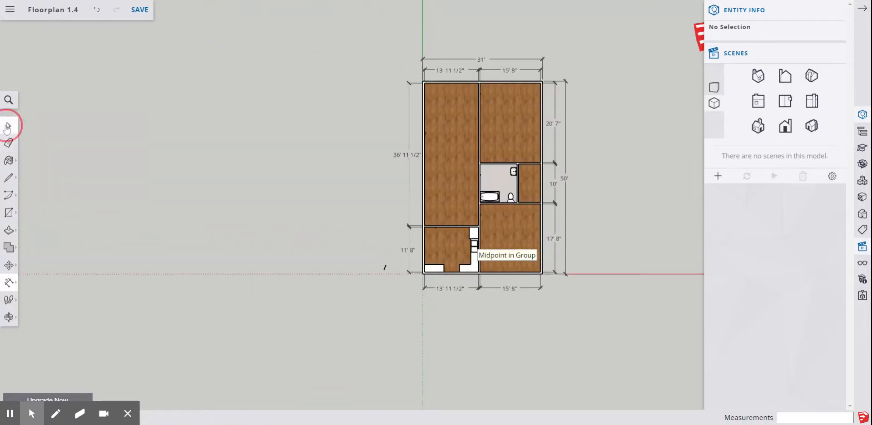
pyautogui.click(490, 246)
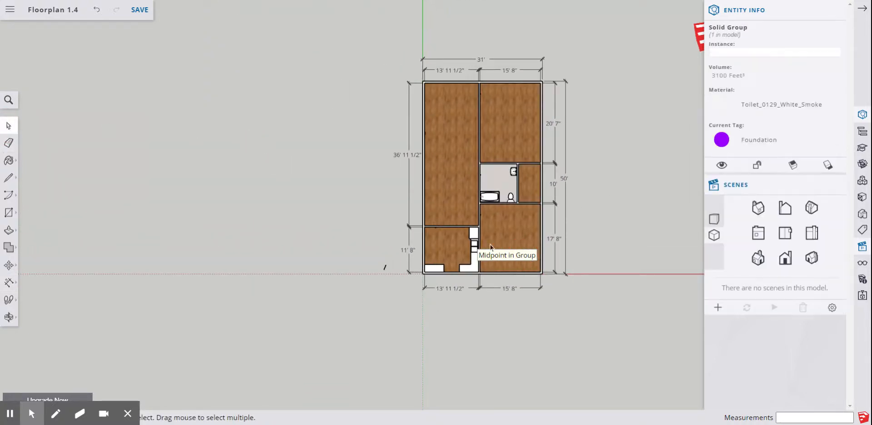
pyautogui.scroll(5, 486, 249)
pyautogui.scroll(-8, 466, 253)
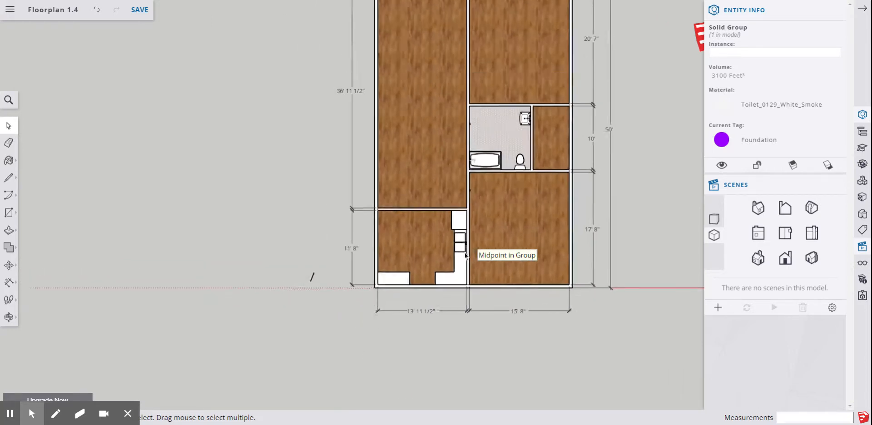
pyautogui.scroll(5, 470, 236)
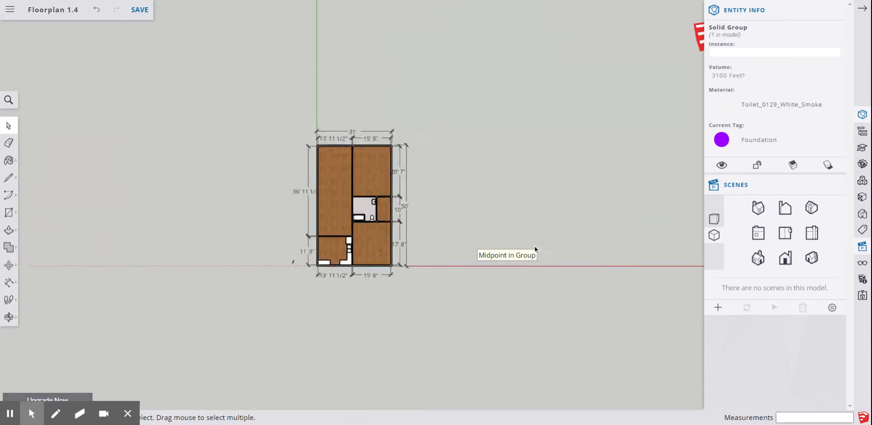
# Dimension the inside width of the small room beside the bathroom, placing the dimension line above the plan under the existing width dimensions
pyautogui.scroll(-3, 244, 208)
pyautogui.scroll(3, 338, 223)
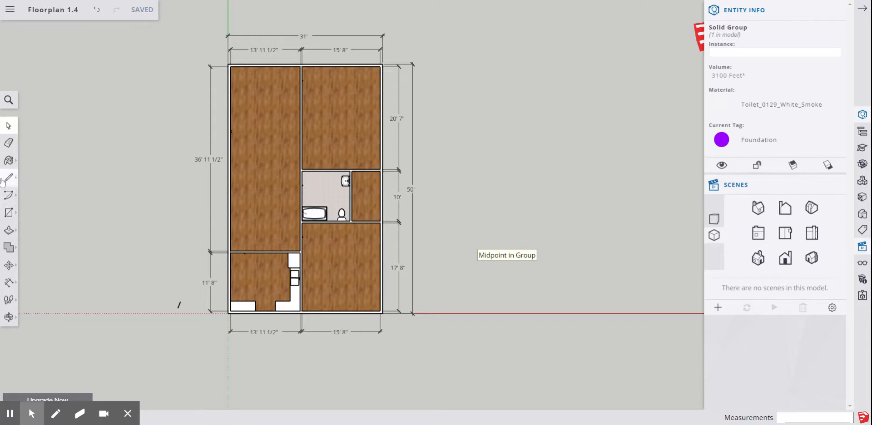
pyautogui.click(9, 286)
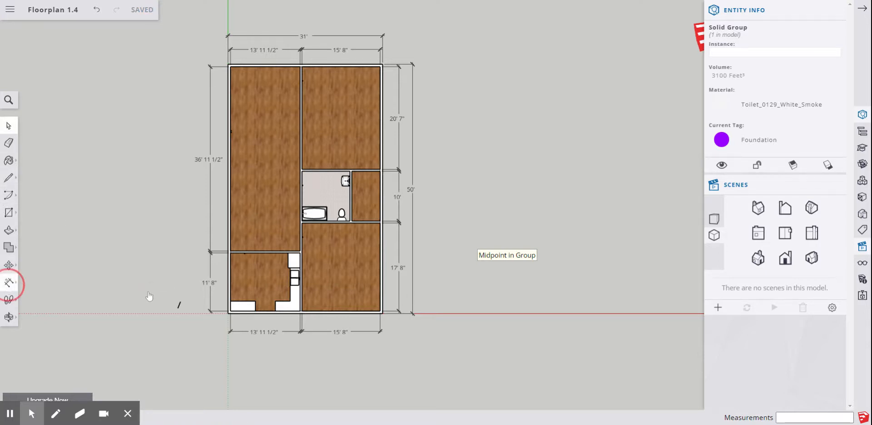
pyautogui.scroll(5, 336, 184)
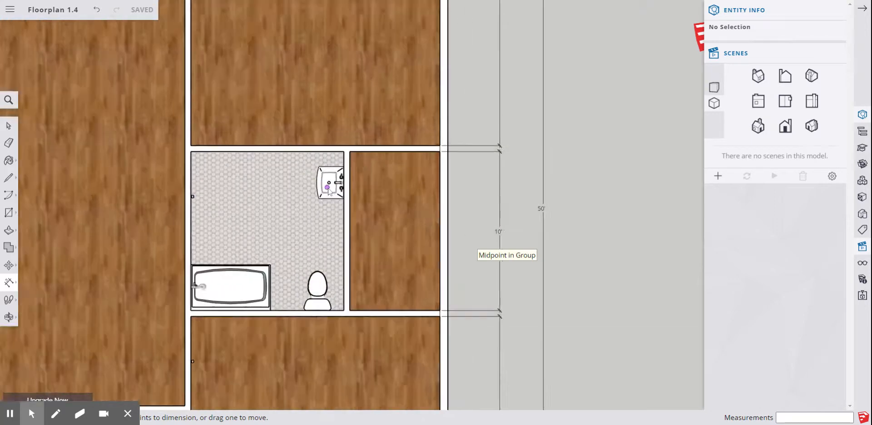
pyautogui.click(350, 152)
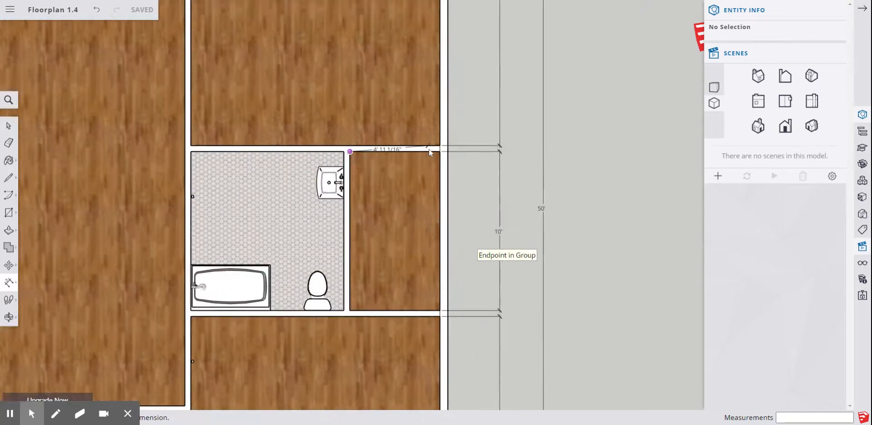
pyautogui.click(440, 152)
pyautogui.scroll(-5, 405, 214)
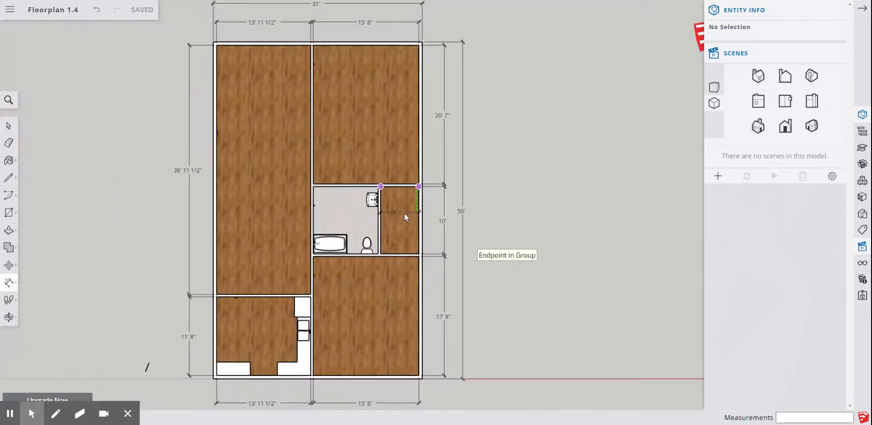
pyautogui.click(419, 35)
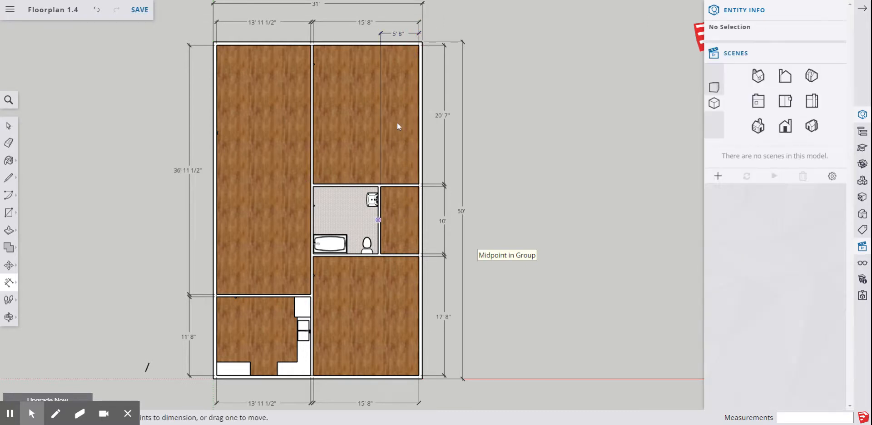
# Dimension the inside width of the bathroom above the plan, aligned with the adjoining small room's width dimension
pyautogui.click(378, 186)
pyautogui.scroll(4, 374, 187)
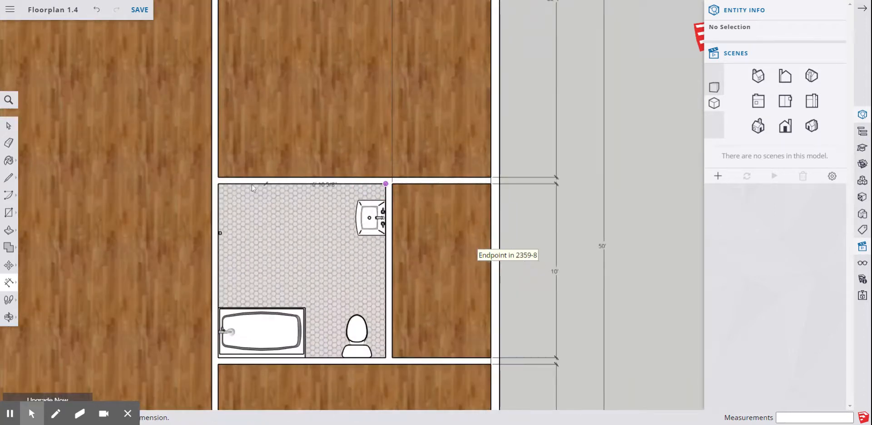
pyautogui.click(219, 184)
pyautogui.scroll(-4, 322, 219)
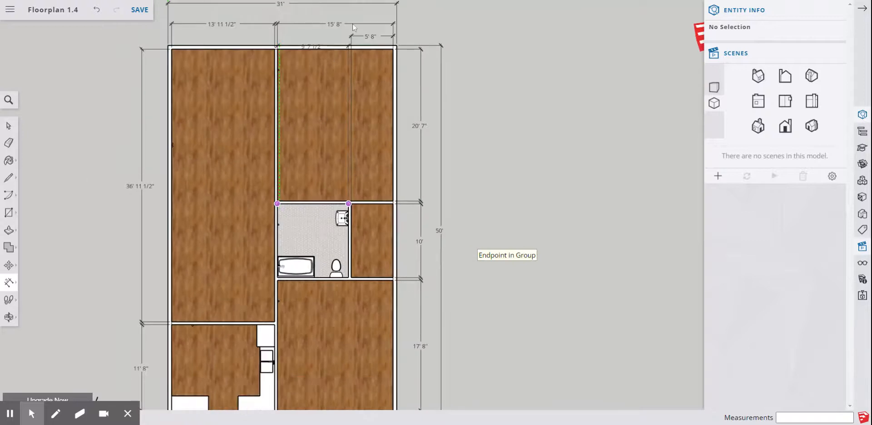
pyautogui.scroll(2, 336, 50)
pyautogui.click(363, 28)
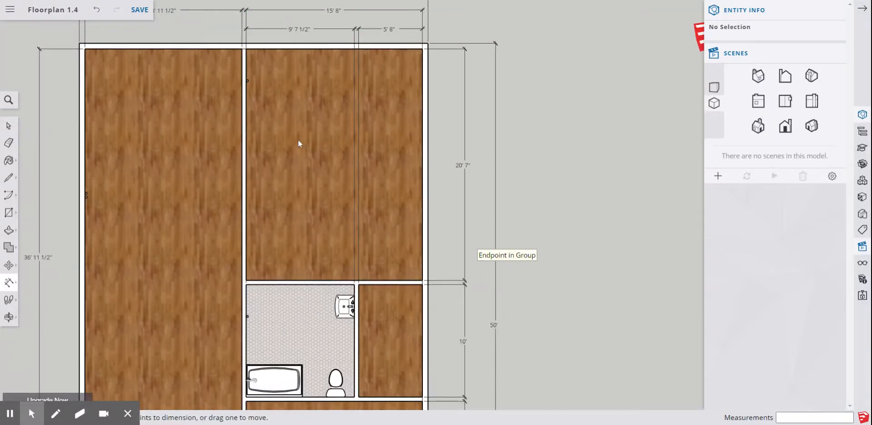
pyautogui.scroll(-2, 303, 139)
pyautogui.scroll(-1, 325, 181)
pyautogui.scroll(1, 325, 195)
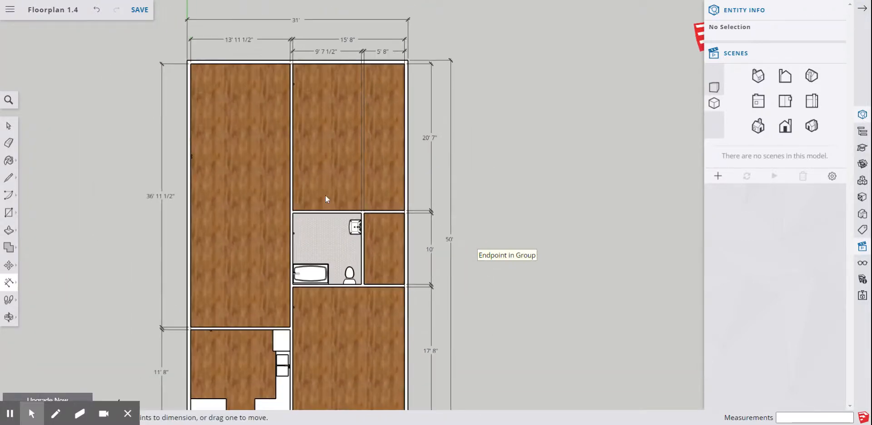
pyautogui.scroll(-2, 326, 191)
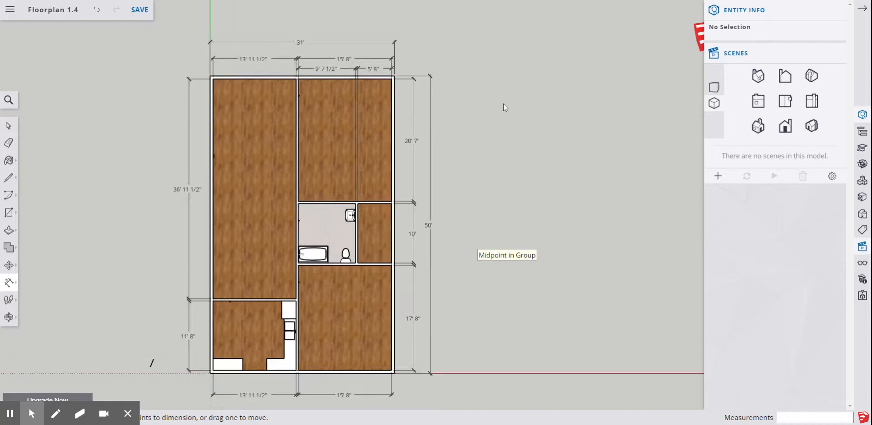
pyautogui.scroll(-1, 460, 254)
pyautogui.scroll(1, 481, 151)
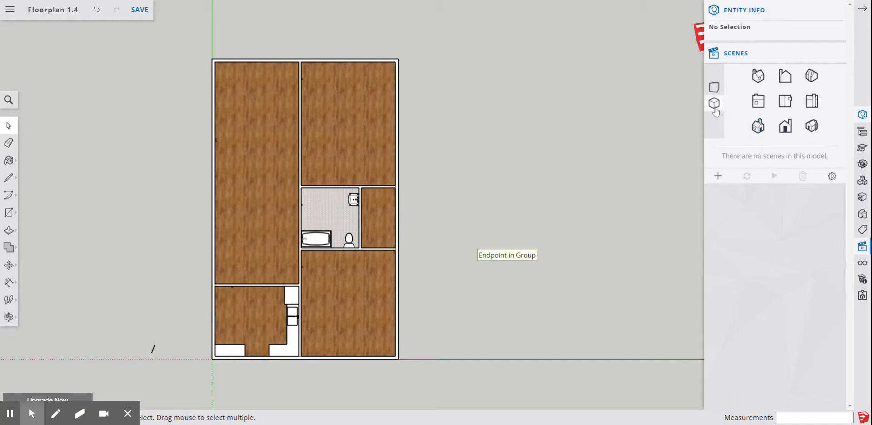
# Switch from the top view to the front standard view to show the house's front elevation
pyautogui.click(783, 135)
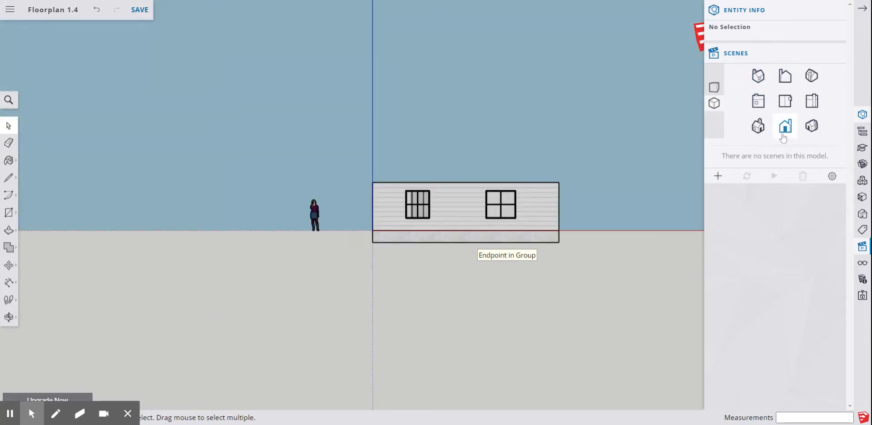
pyautogui.scroll(5, 571, 215)
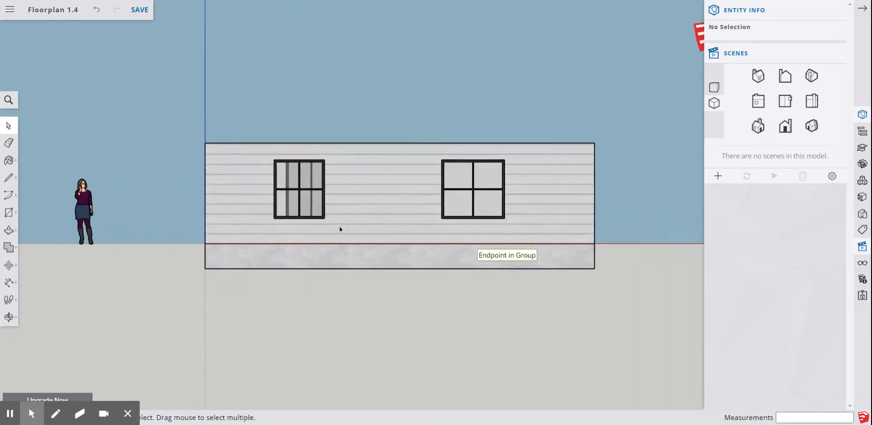
pyautogui.scroll(-4, 301, 216)
pyautogui.scroll(4, 230, 199)
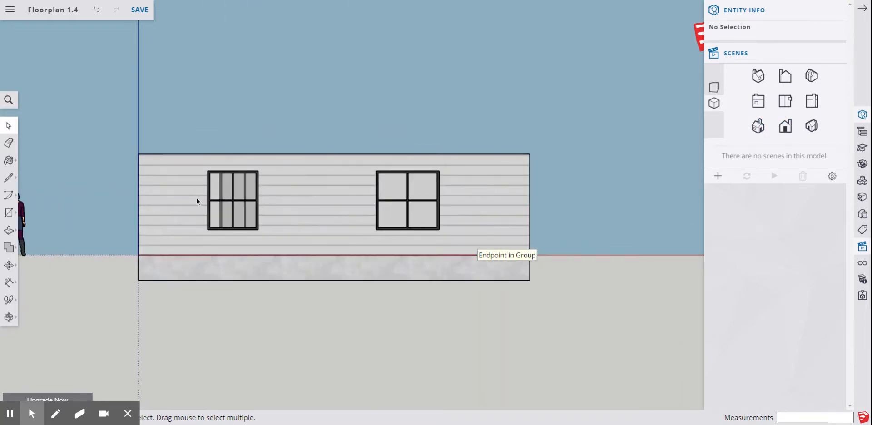
pyautogui.scroll(-3, 198, 198)
pyautogui.scroll(1, 137, 189)
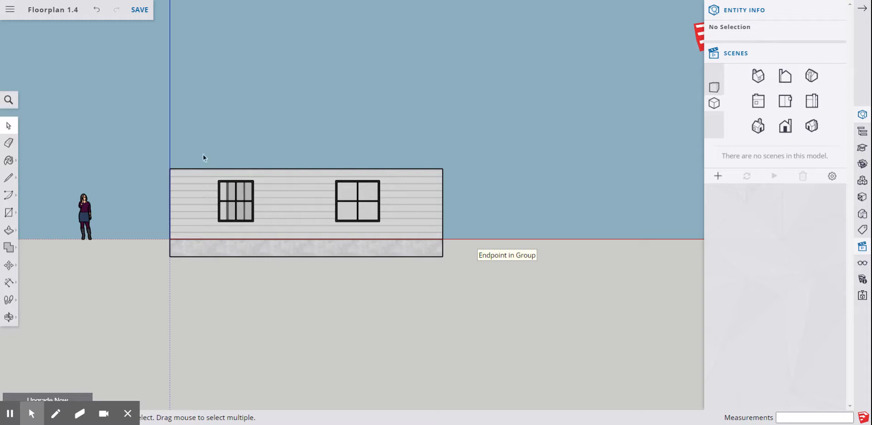
pyautogui.click(789, 131)
pyautogui.scroll(-1, 117, 248)
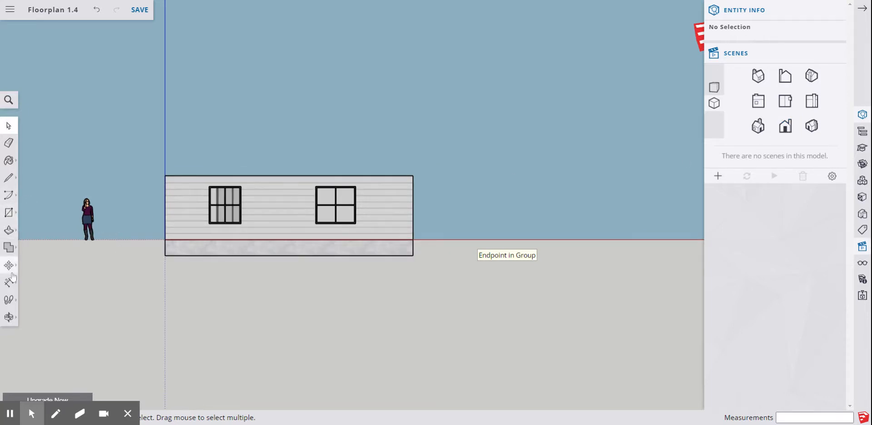
# Dimension the overall height of the front elevation, from foundation base to wall top, with the dimension line outside the left edge
pyautogui.click(9, 285)
pyautogui.click(49, 255)
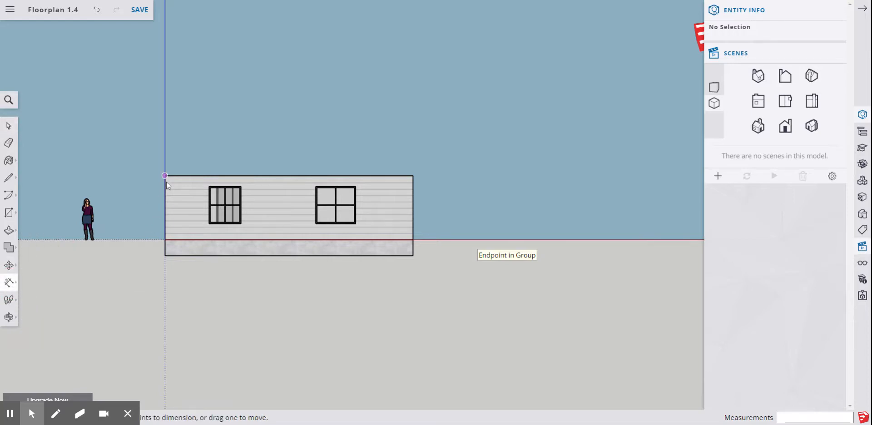
pyautogui.click(165, 176)
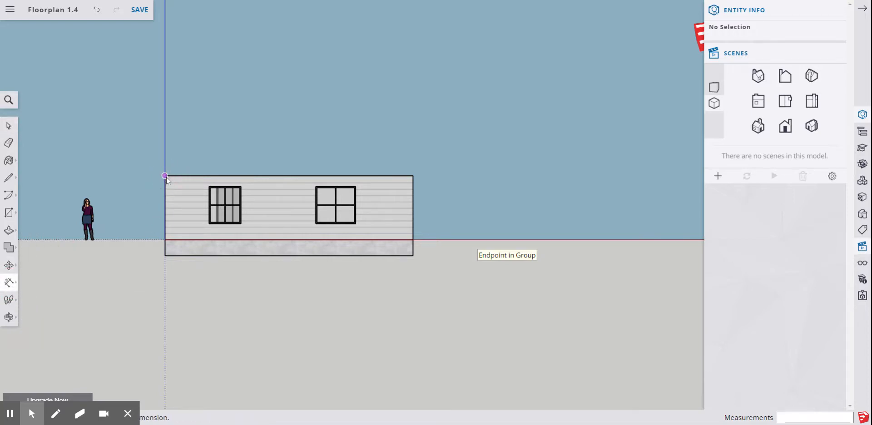
pyautogui.click(165, 255)
pyautogui.click(131, 254)
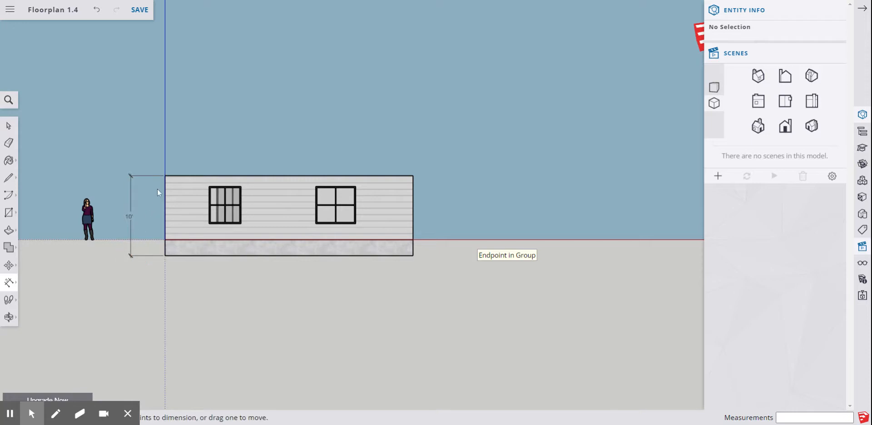
# Dimension the siding wall's height above the foundation, placing its line between the house and the overall height dimension
pyautogui.click(165, 176)
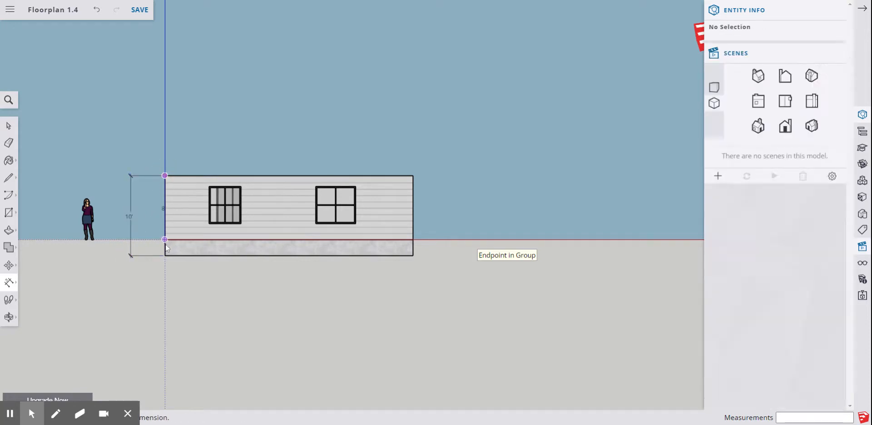
pyautogui.click(165, 240)
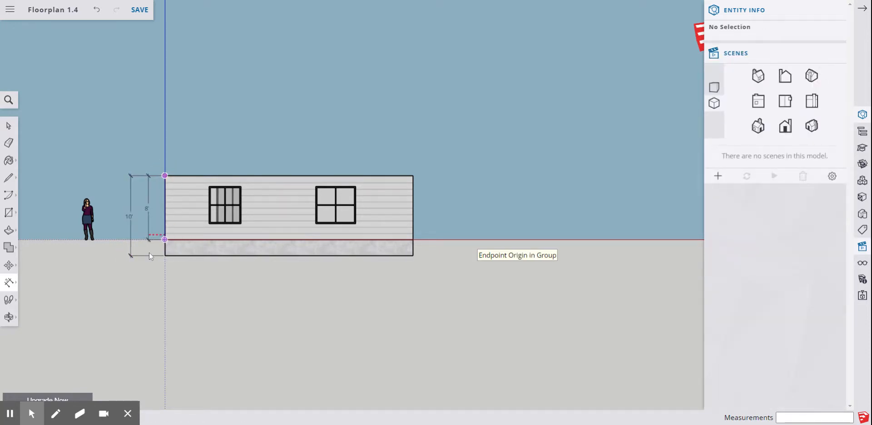
pyautogui.click(149, 252)
pyautogui.scroll(1, 301, 242)
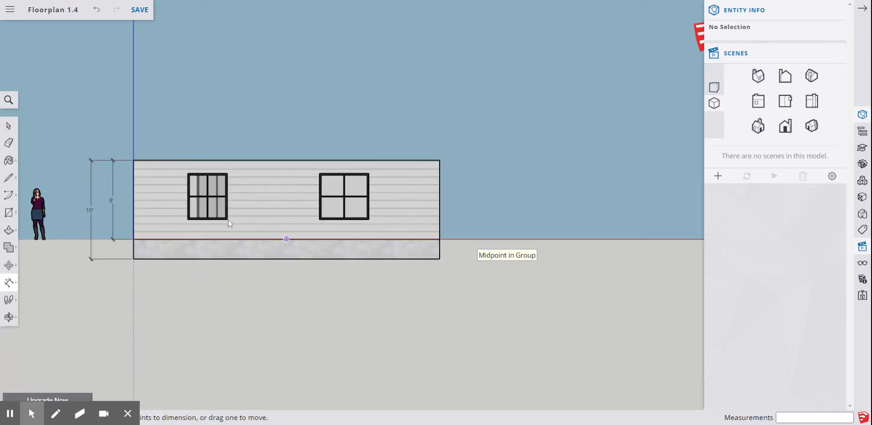
pyautogui.scroll(2, 166, 187)
pyautogui.scroll(-1, 166, 187)
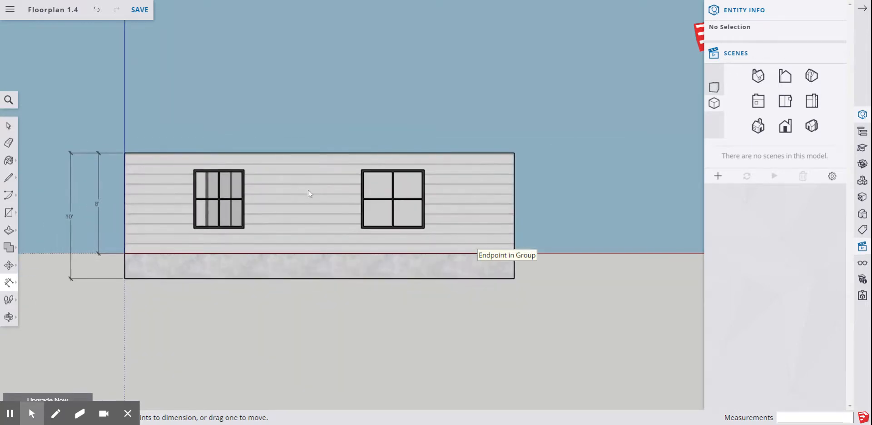
pyautogui.click(194, 170)
pyautogui.click(124, 169)
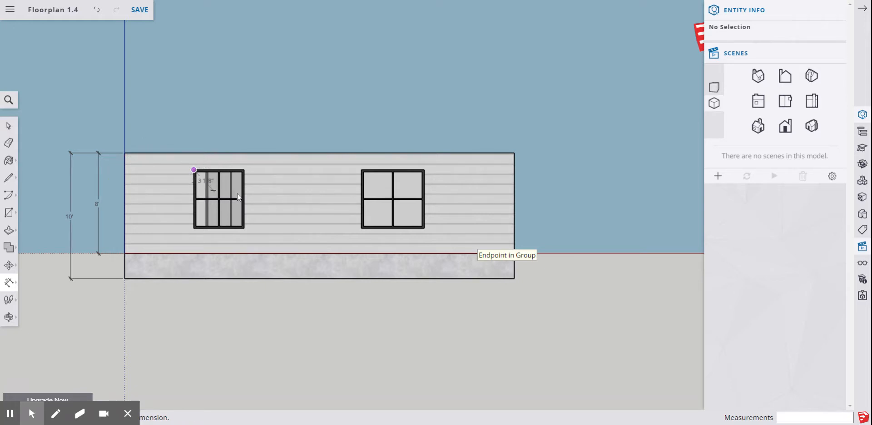
pyautogui.press('Escape')
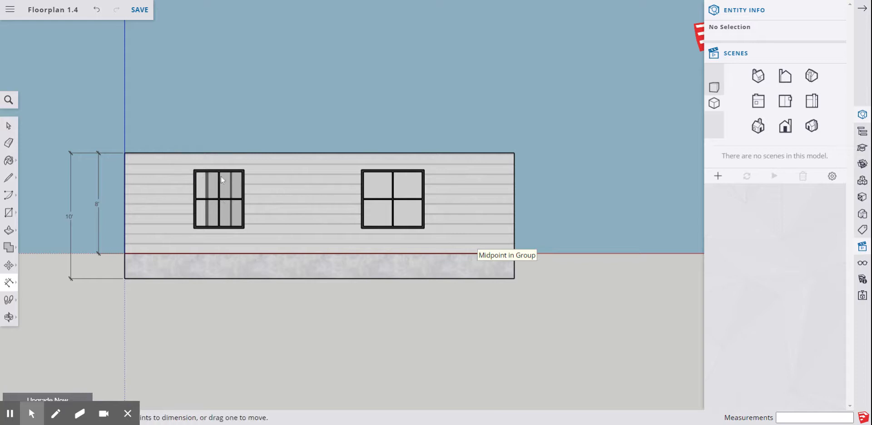
# Dimension the gap between the two front windows, placing the dimension line above the wall
pyautogui.click(244, 170)
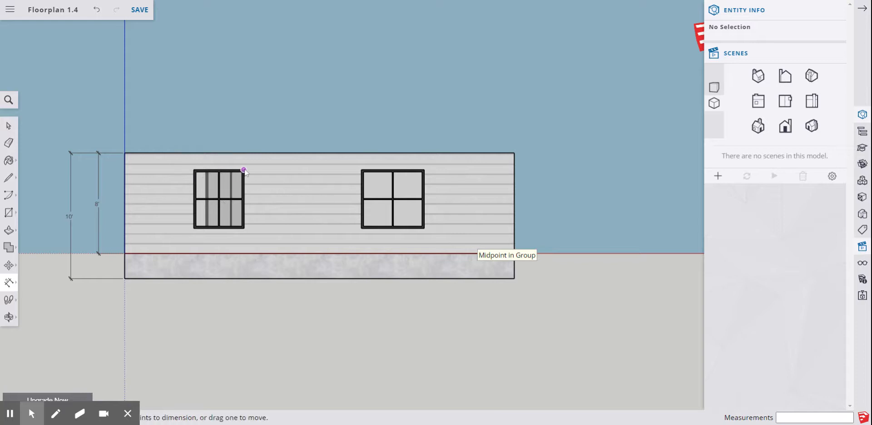
pyautogui.click(361, 170)
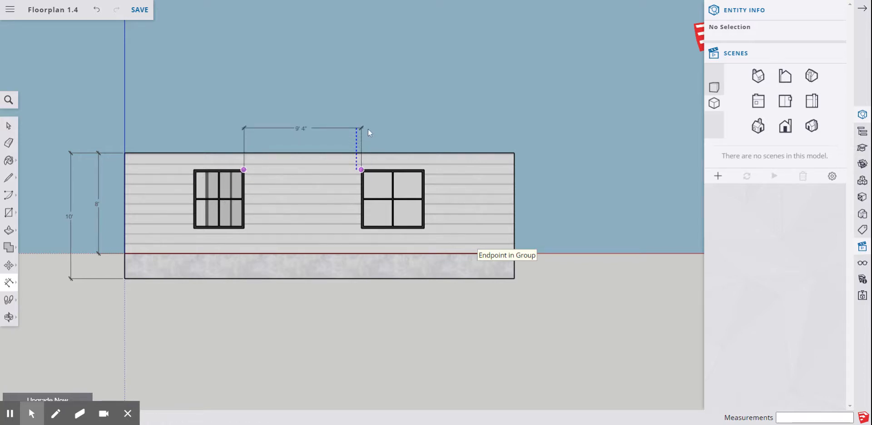
pyautogui.click(347, 124)
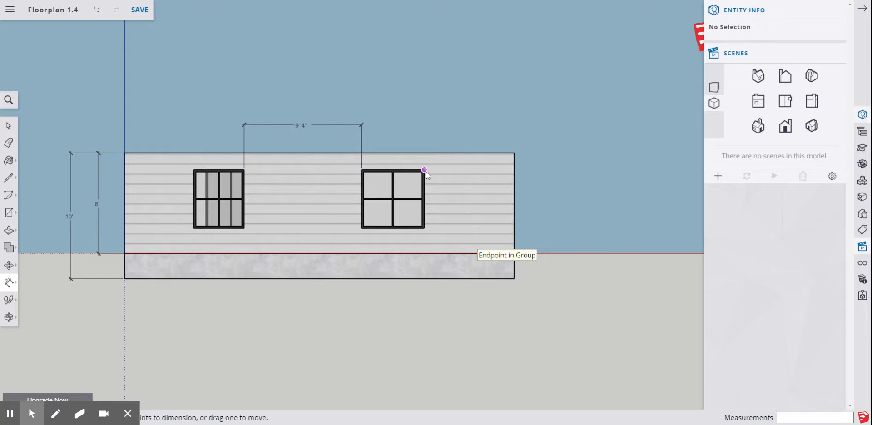
# Dimension the width of the right front window above the wall, aligned with the dimension for the gap between the windows
pyautogui.click(425, 170)
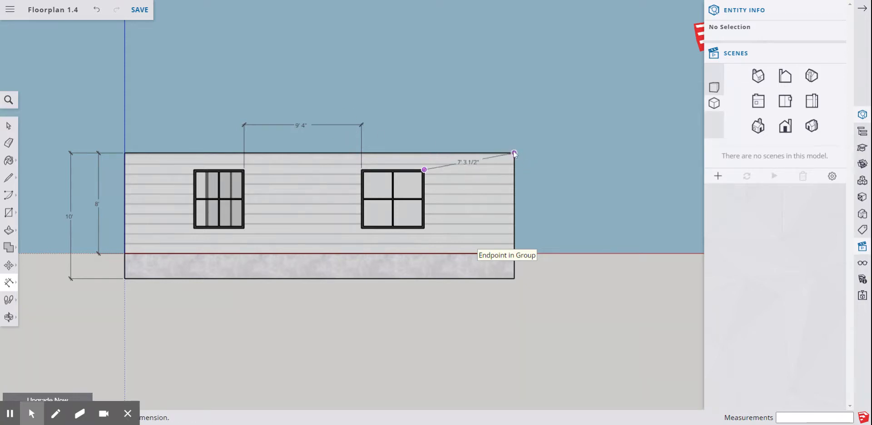
pyautogui.press('Escape')
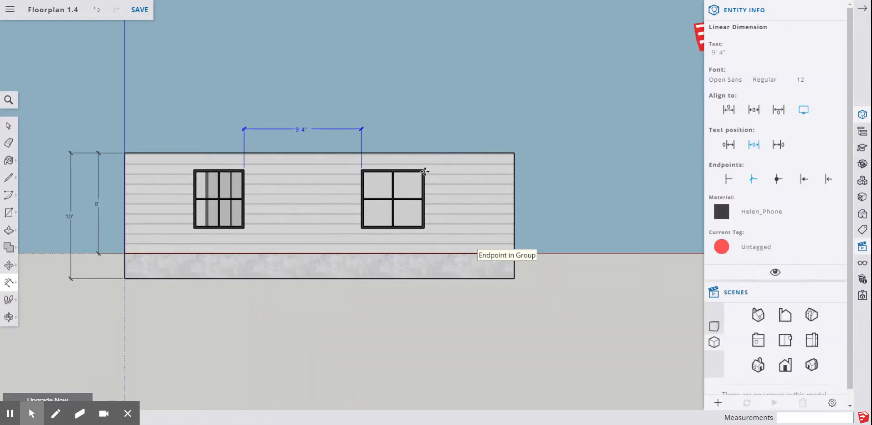
pyautogui.click(418, 170)
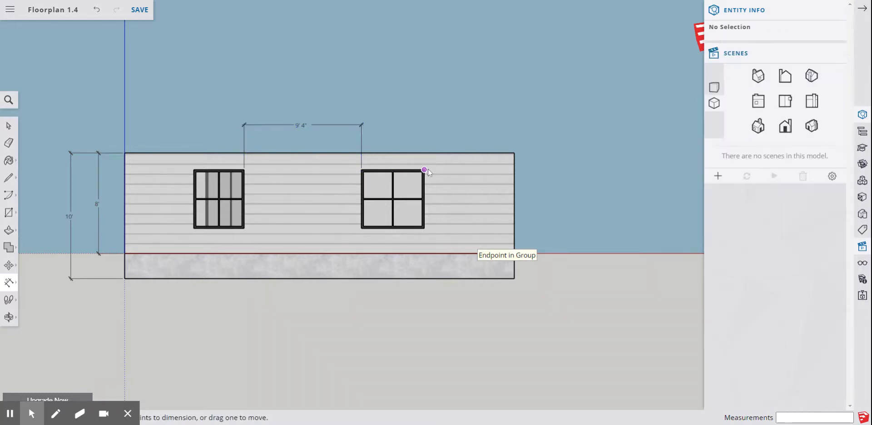
pyautogui.click(362, 171)
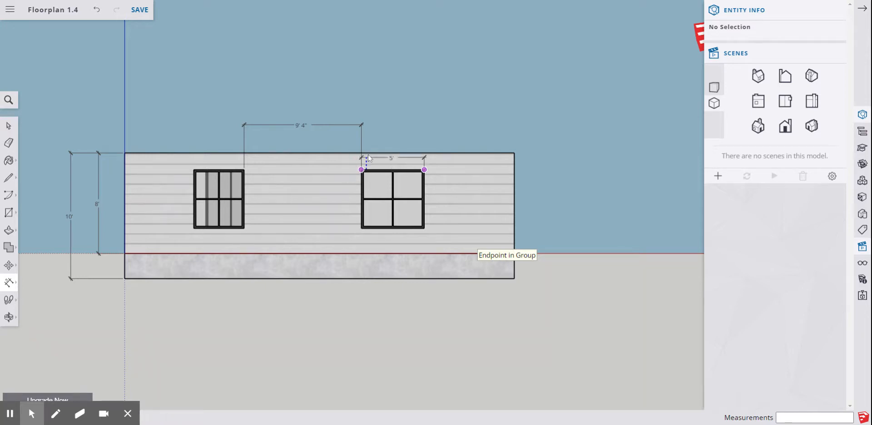
pyautogui.click(363, 127)
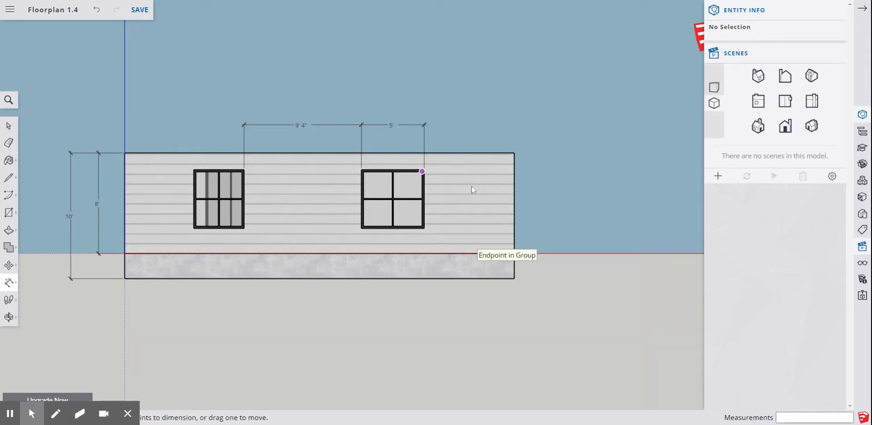
pyautogui.click(339, 124)
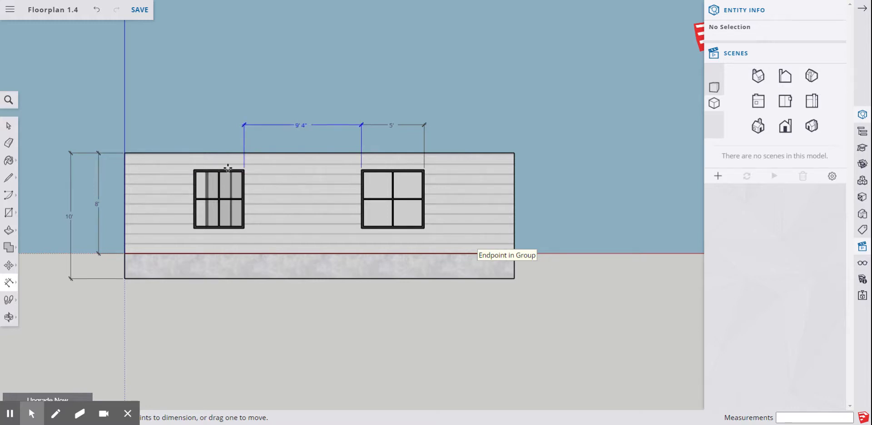
# Dimension the width of the left front window above the wall, aligned with the neighbouring window dimensions
pyautogui.click(194, 169)
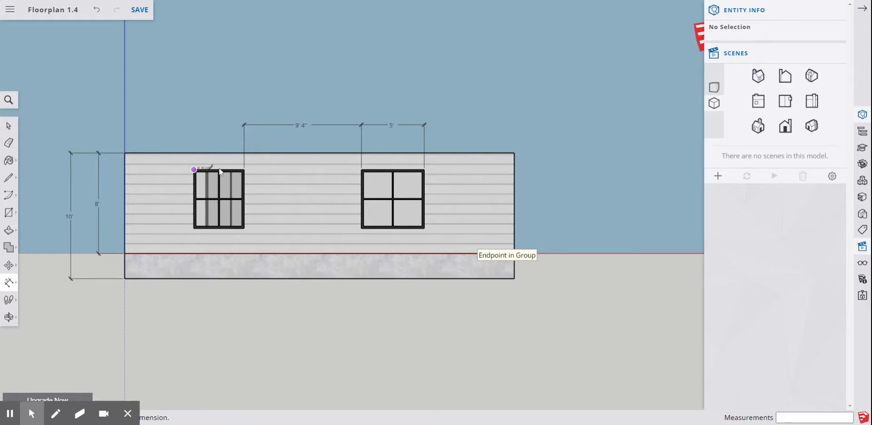
pyautogui.click(244, 169)
pyautogui.click(243, 131)
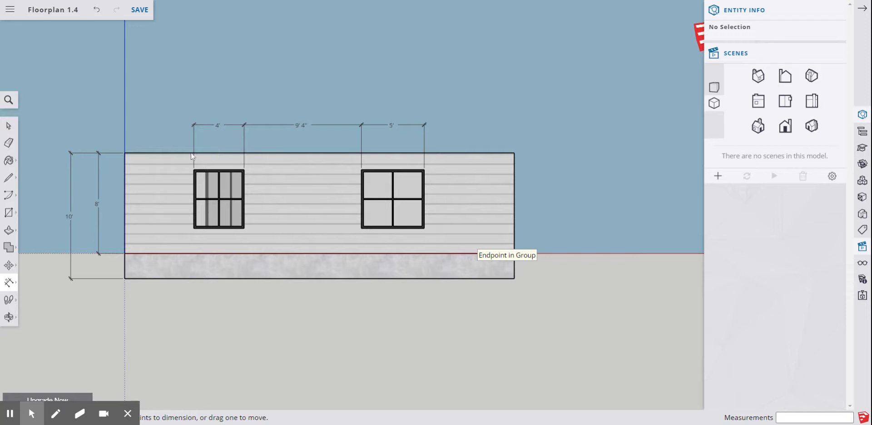
pyautogui.click(194, 170)
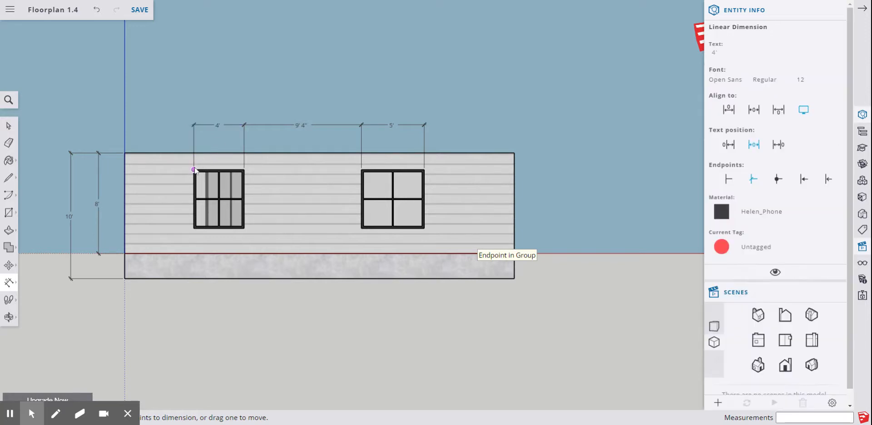
pyautogui.click(194, 170)
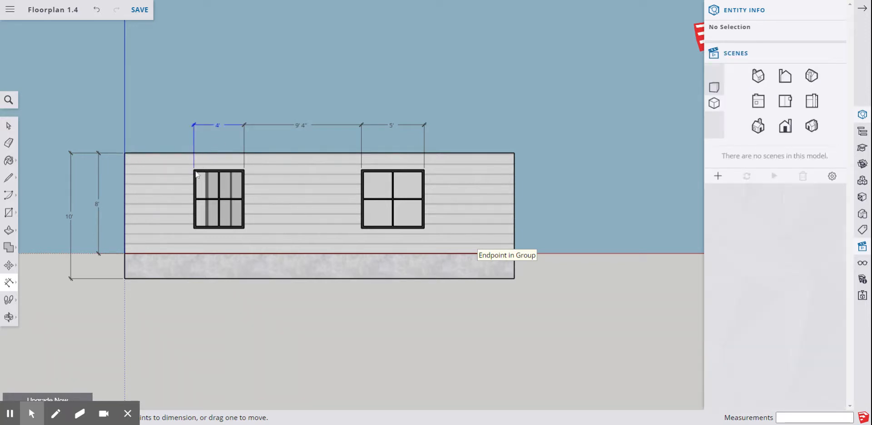
pyautogui.click(194, 170)
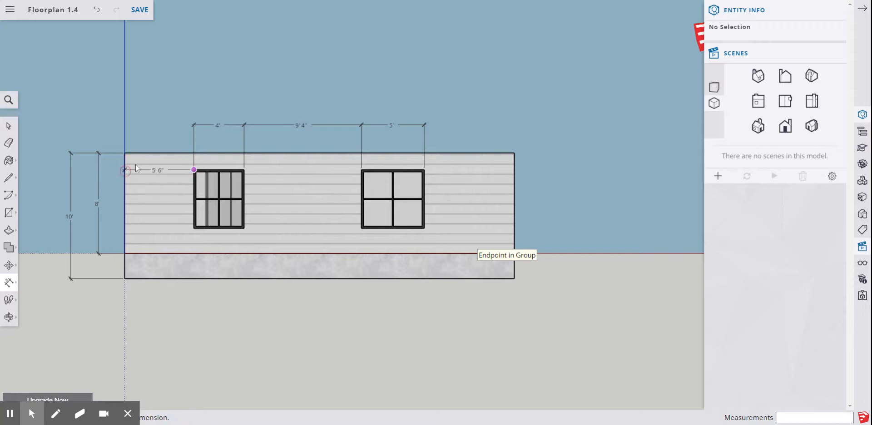
pyautogui.press('Escape')
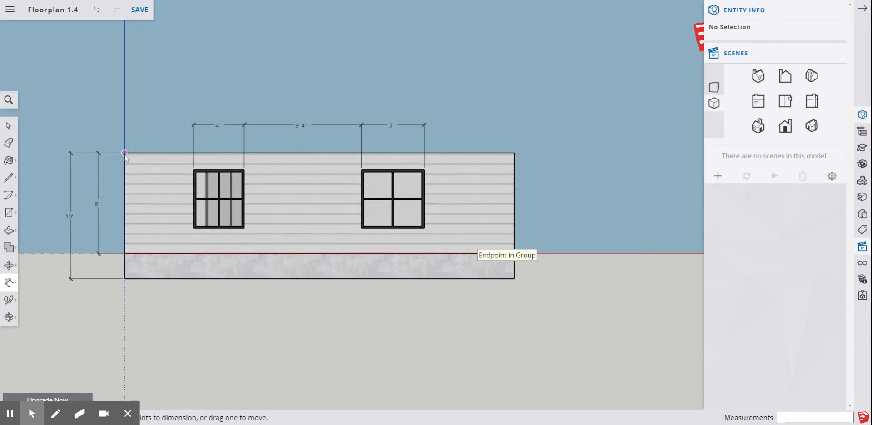
# Dimension the front elevation's overall width between the top wall corners, placing its line above the row of window dimensions
pyautogui.moveTo(124, 153); pyautogui.dragTo(519, 165)
pyautogui.click(515, 153)
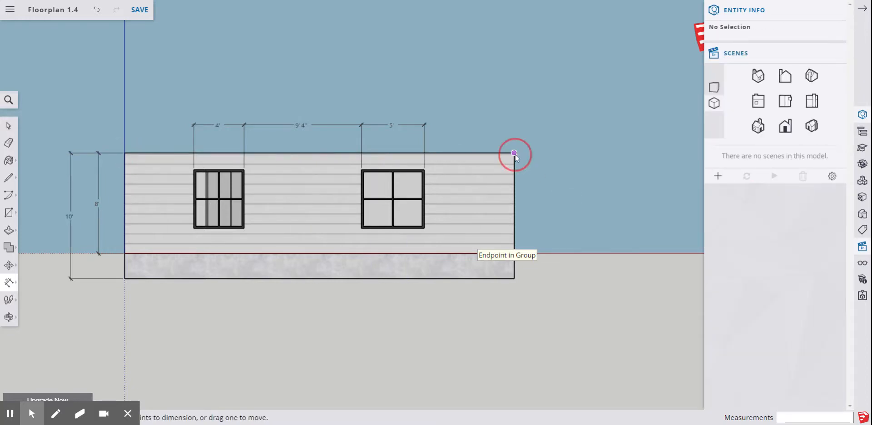
pyautogui.click(124, 153)
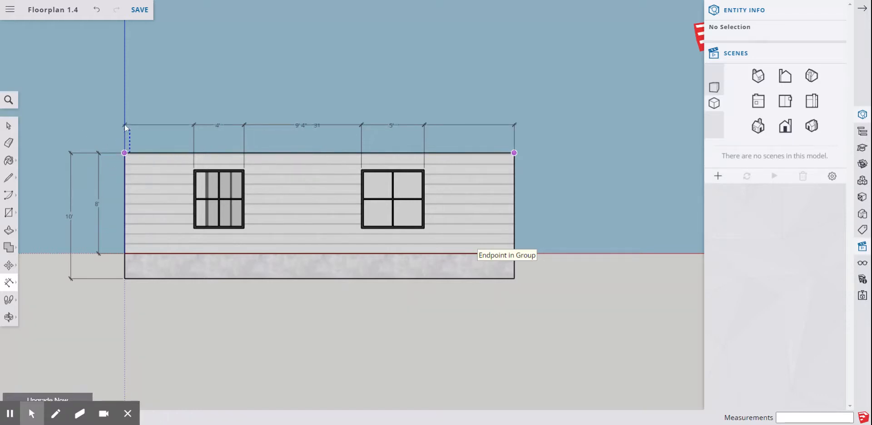
pyautogui.click(125, 100)
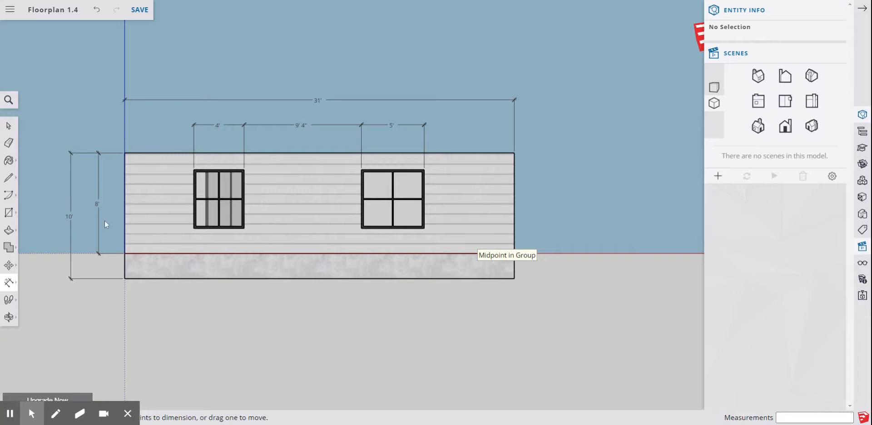
pyautogui.click(194, 228)
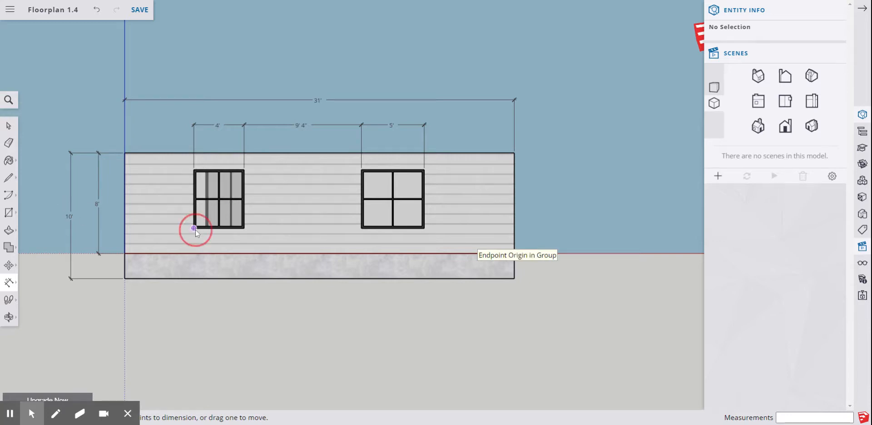
pyautogui.click(194, 255)
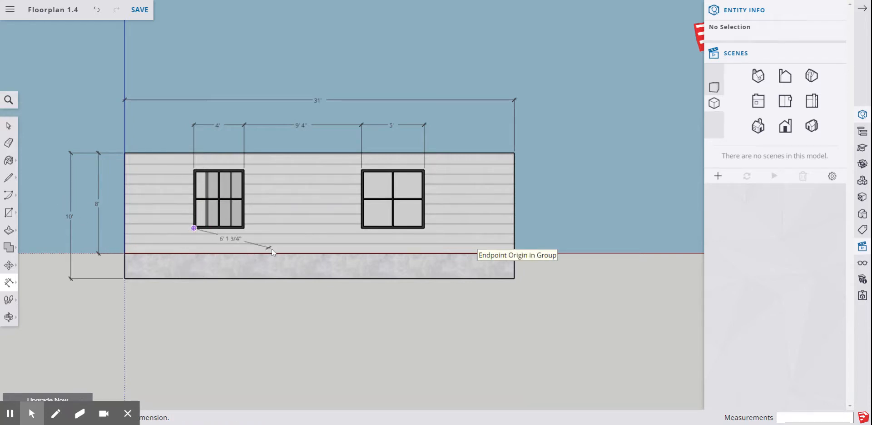
pyautogui.press('Escape')
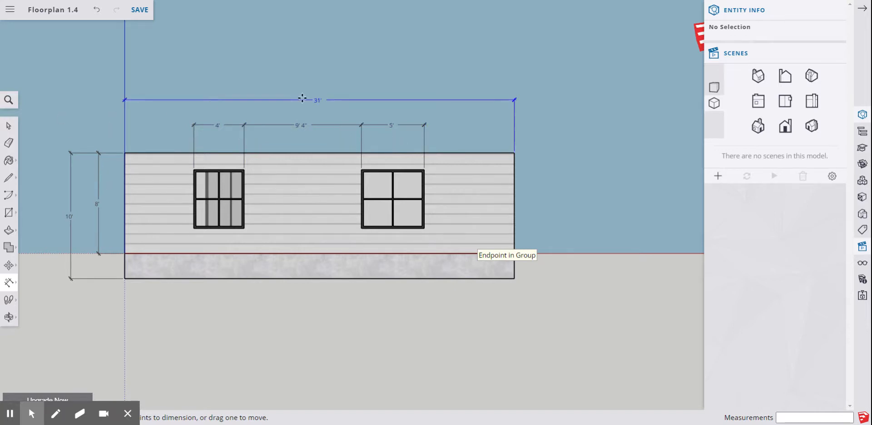
pyautogui.scroll(-3, 279, 290)
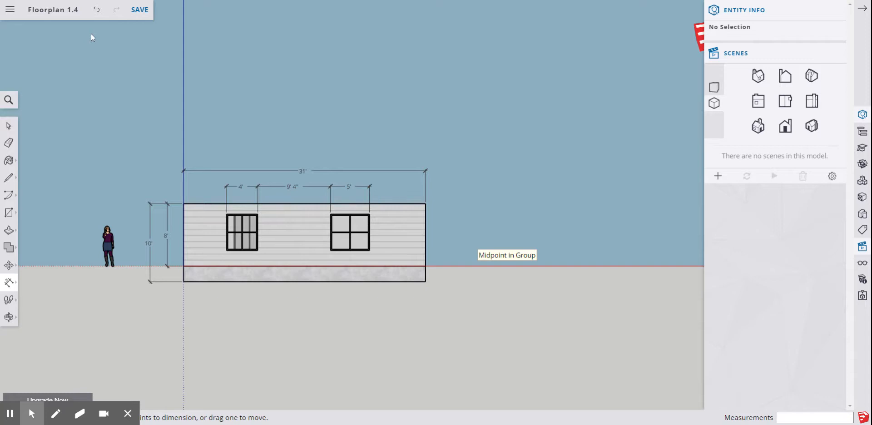
pyautogui.click(352, 186)
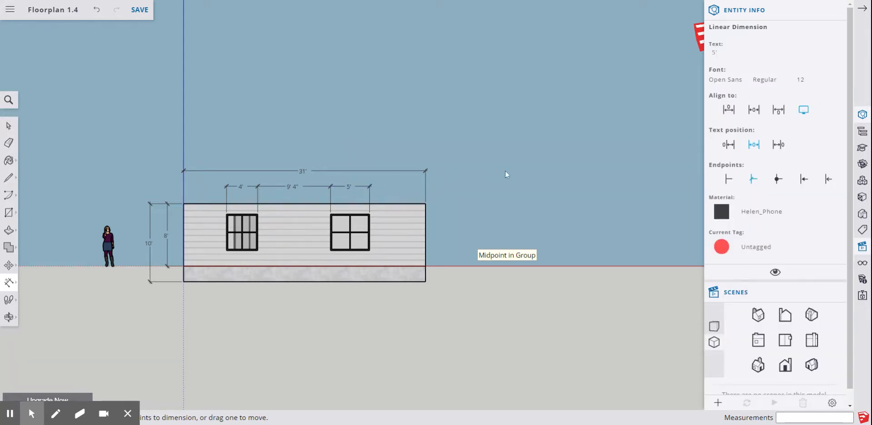
pyautogui.click(505, 170)
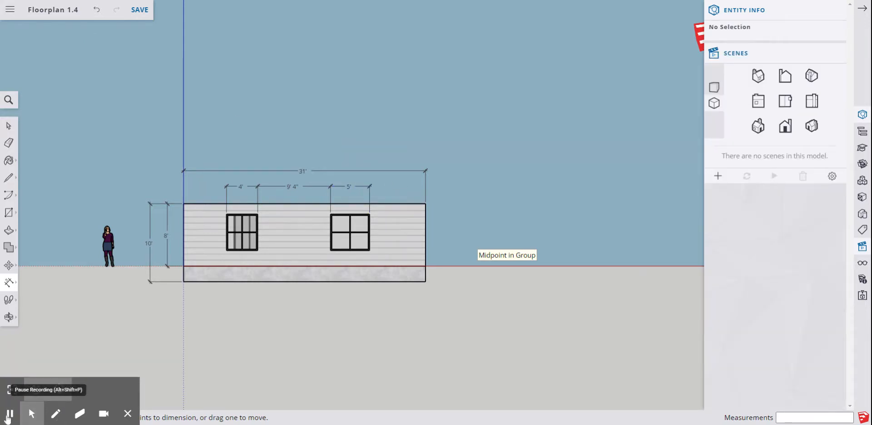
pyautogui.click(8, 418)
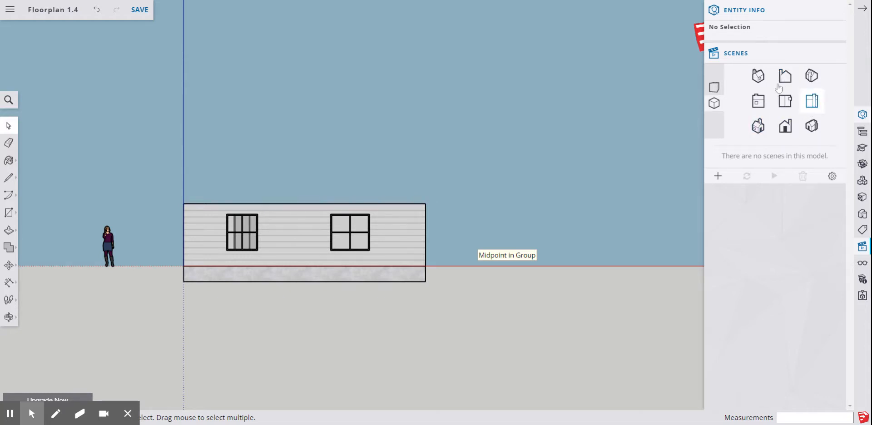
# Switch to the right side view and dimension the elevation's overall height from foundation base to wall top, outside its left edge
pyautogui.click(813, 100)
pyautogui.scroll(-2, 402, 296)
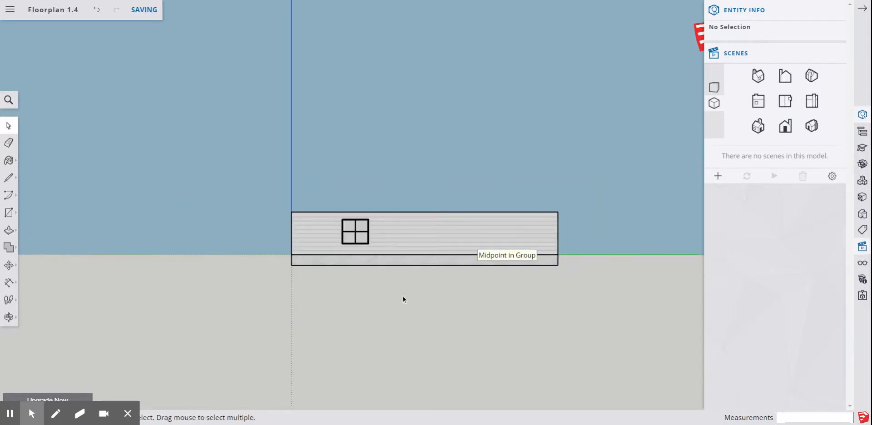
pyautogui.scroll(3, 403, 296)
pyautogui.scroll(-4, 328, 288)
pyautogui.scroll(2, 417, 287)
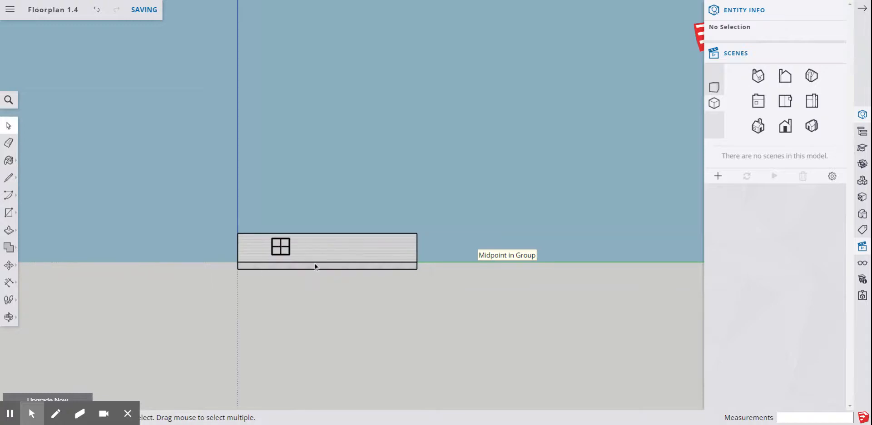
pyautogui.scroll(2, 316, 265)
pyautogui.scroll(1, 552, 281)
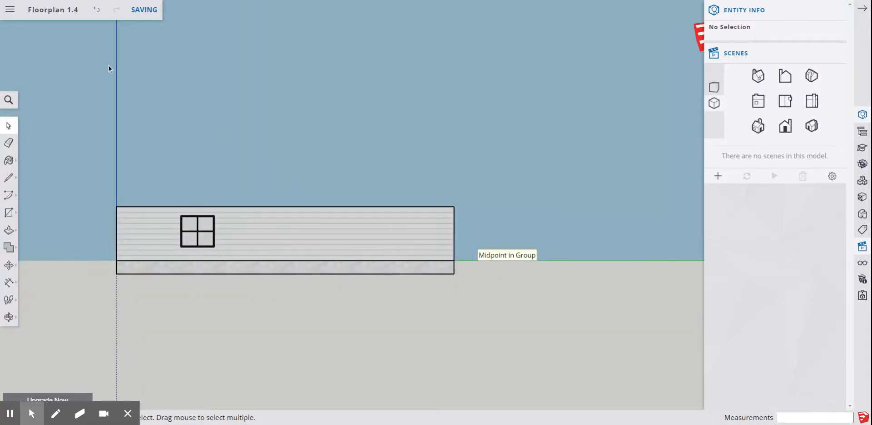
pyautogui.click(9, 282)
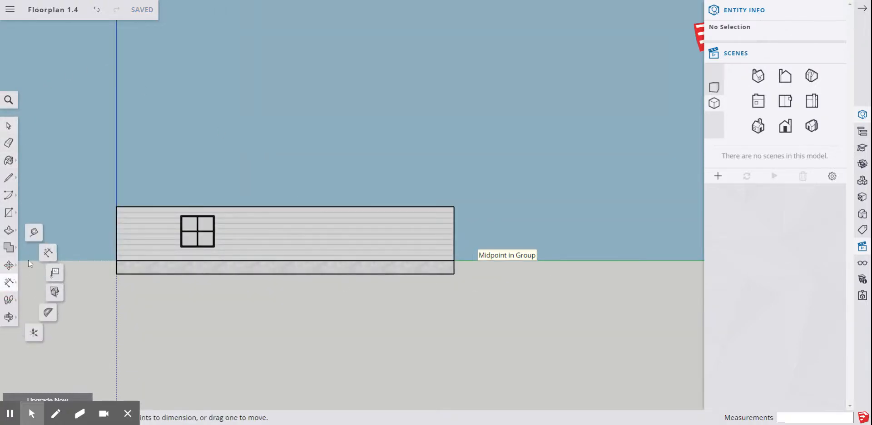
pyautogui.click(48, 251)
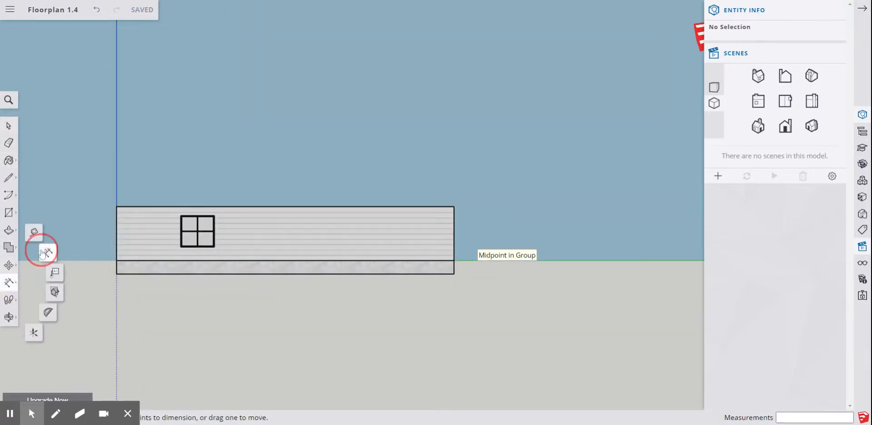
pyautogui.click(116, 207)
pyautogui.click(116, 274)
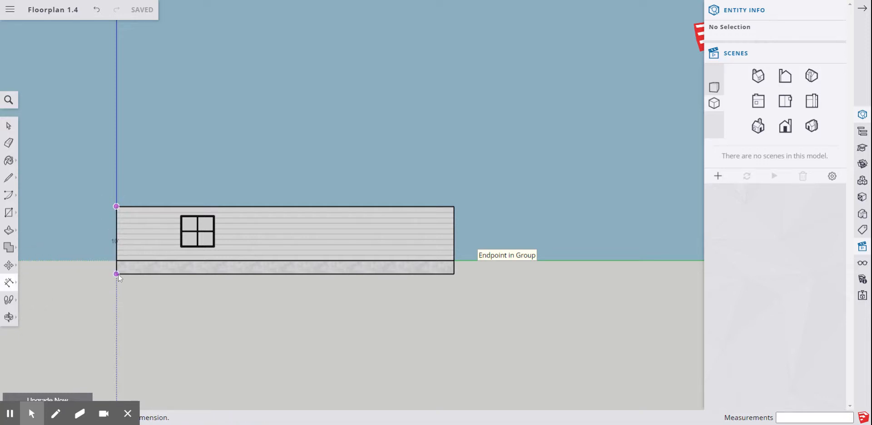
pyautogui.click(80, 274)
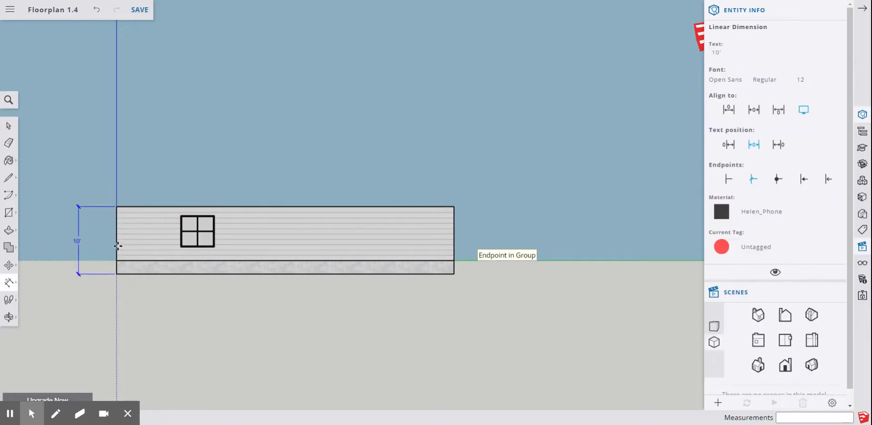
# Dimension the side elevation's siding height above the foundation, placing the line between the wall and the overall height dimension
pyautogui.click(117, 259)
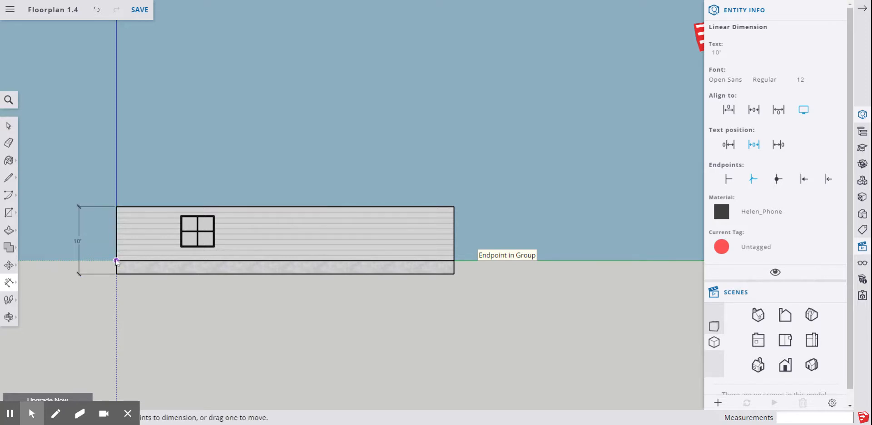
pyautogui.click(117, 207)
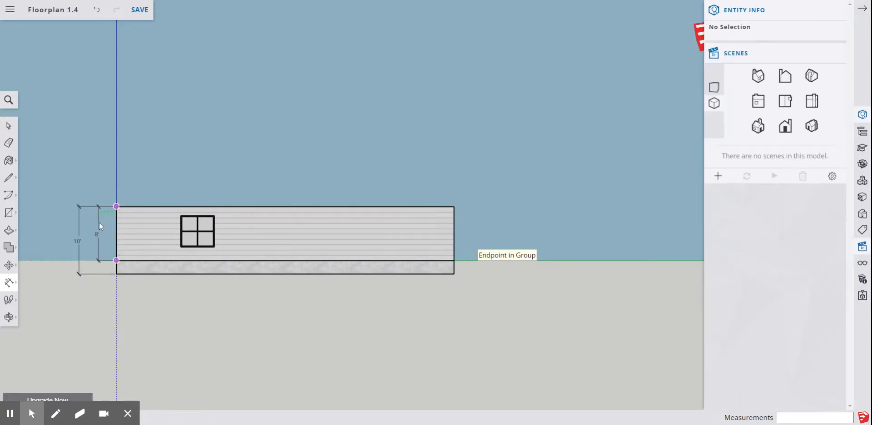
pyautogui.click(99, 223)
# Dimension the width of the side elevation's window, placing the dimension line just above the wall
pyautogui.click(181, 216)
pyautogui.click(215, 216)
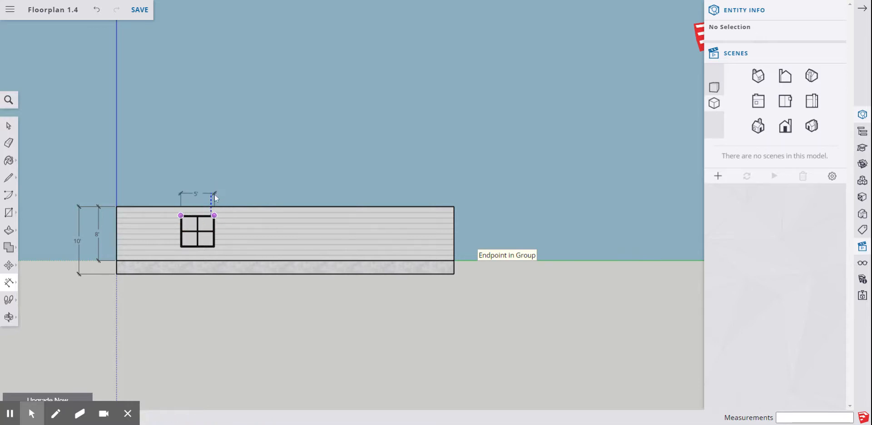
pyautogui.click(215, 194)
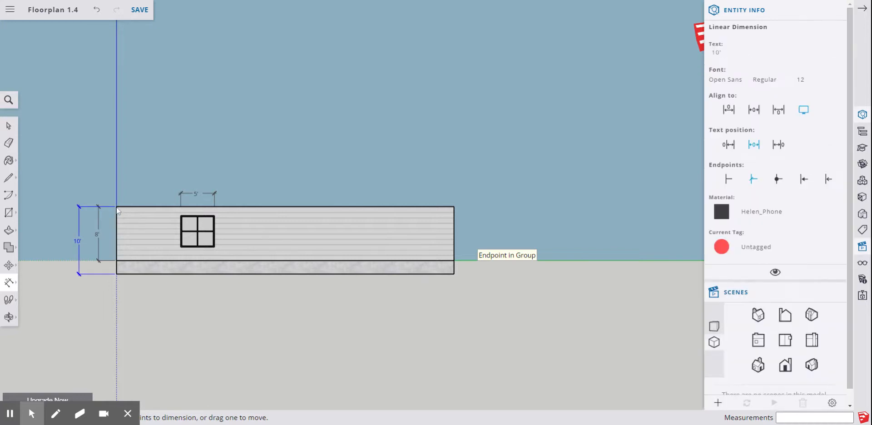
# Dimension the side elevation's overall width between the top wall corners, placing its line above the window dimension
pyautogui.click(448, 207)
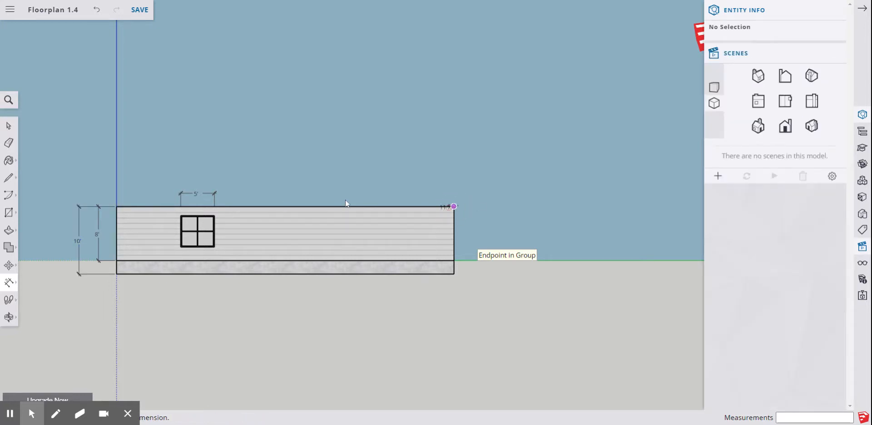
pyautogui.click(117, 207)
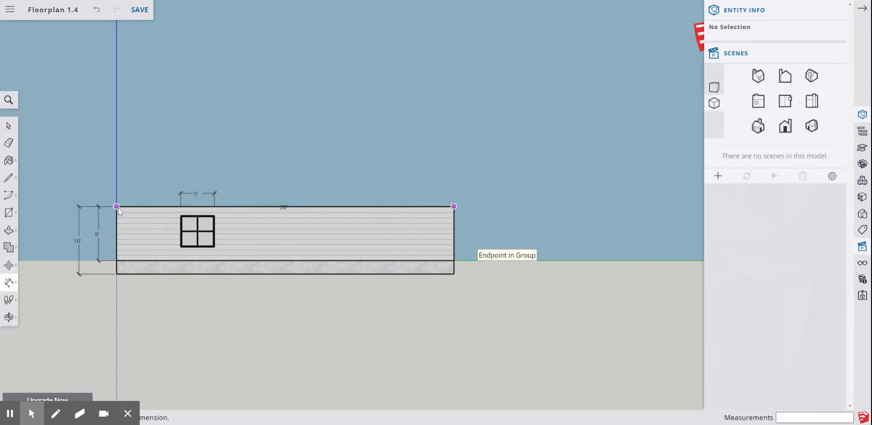
pyautogui.click(123, 178)
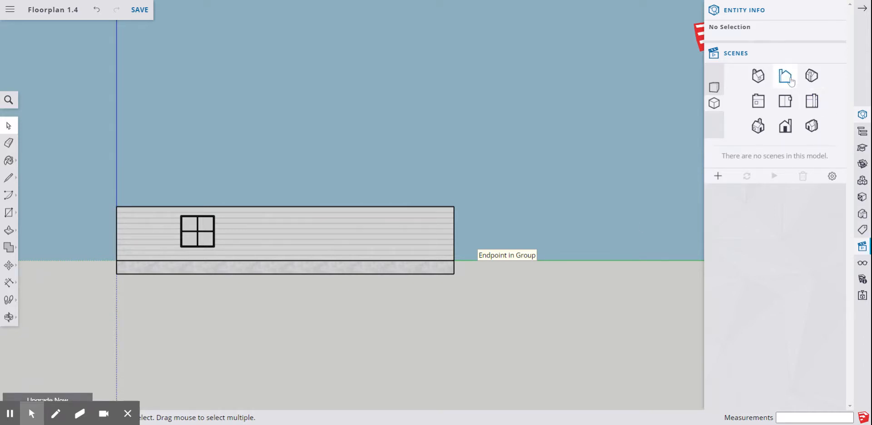
# Switch to the back view and dimension the elevation's overall height from foundation base to wall top, outside its left edge
pyautogui.click(791, 80)
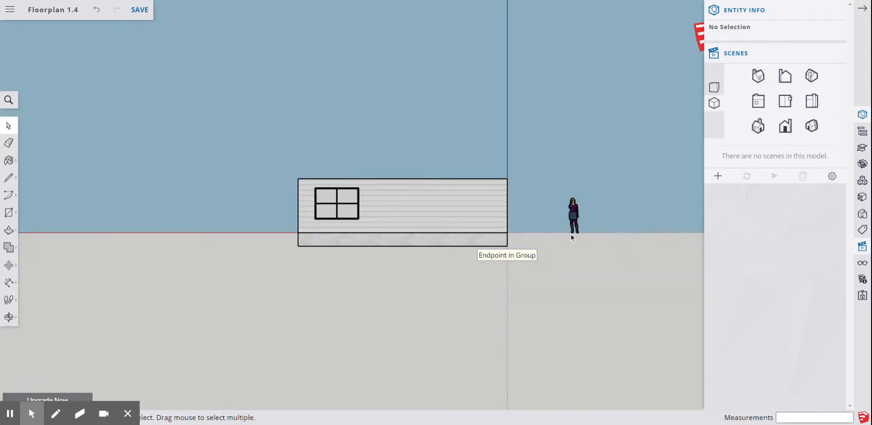
pyautogui.scroll(2, 579, 221)
pyautogui.scroll(-3, 421, 231)
pyautogui.scroll(-2, 326, 223)
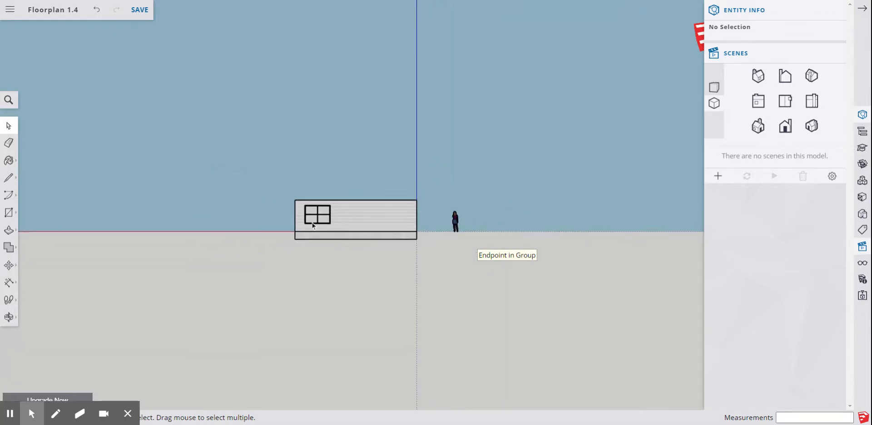
pyautogui.scroll(2, 312, 223)
pyautogui.scroll(-1, 317, 223)
pyautogui.scroll(2, 457, 225)
pyautogui.scroll(1, 456, 224)
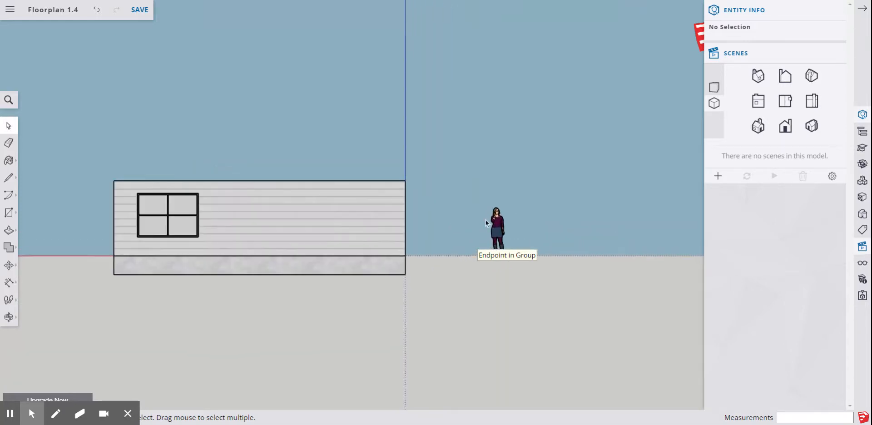
pyautogui.click(9, 282)
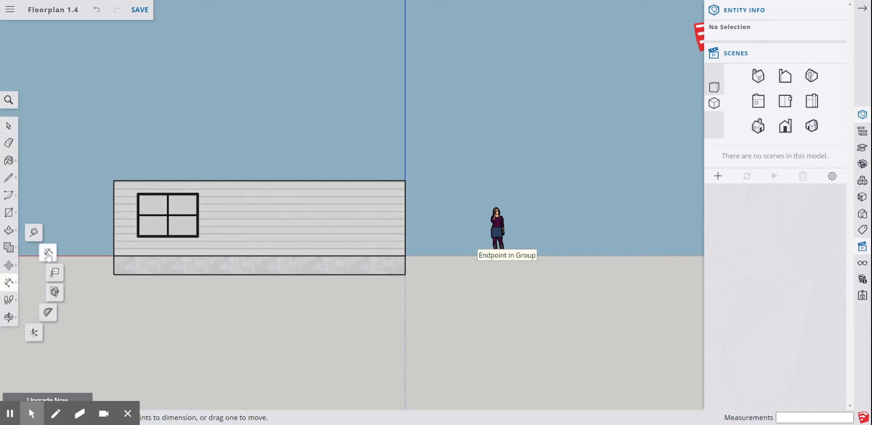
pyautogui.click(114, 180)
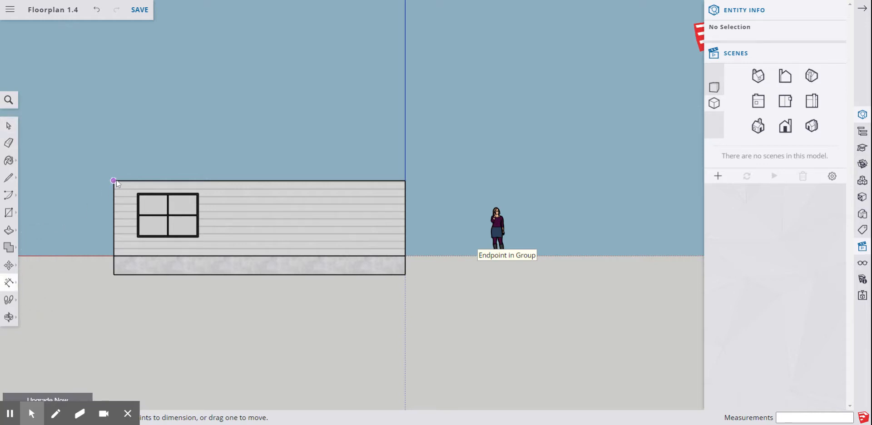
pyautogui.click(113, 275)
pyautogui.click(53, 272)
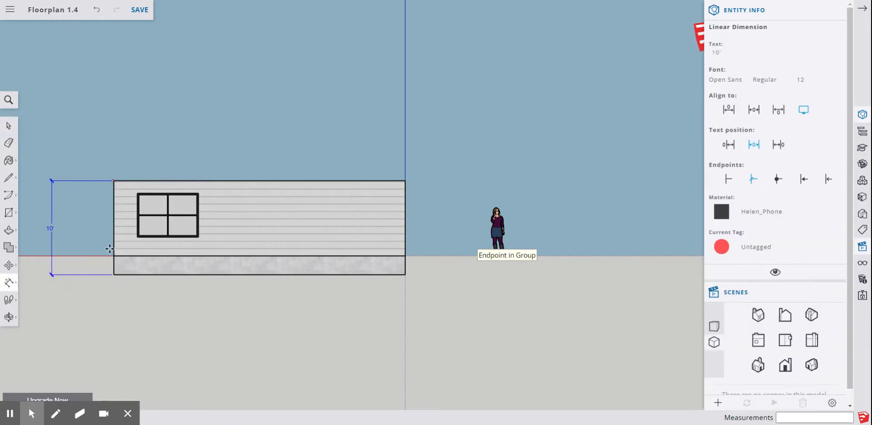
pyautogui.click(123, 293)
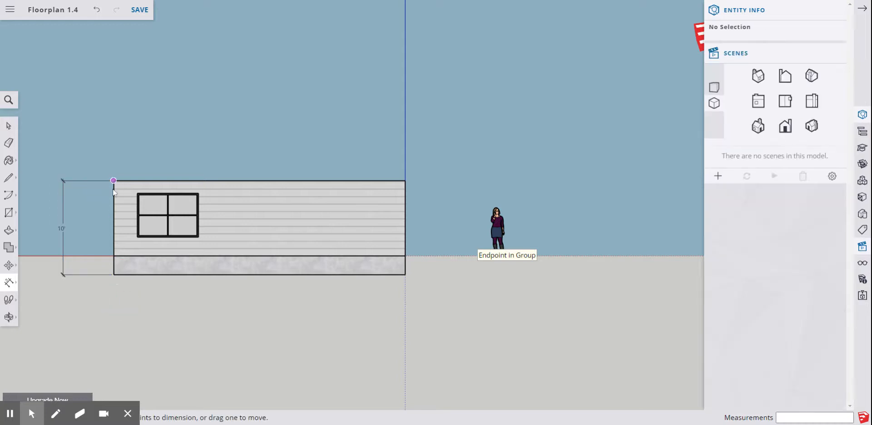
# Dimension the back elevation's siding height above the foundation, placing the line between the wall and the overall height dimension
pyautogui.click(114, 255)
pyautogui.click(114, 181)
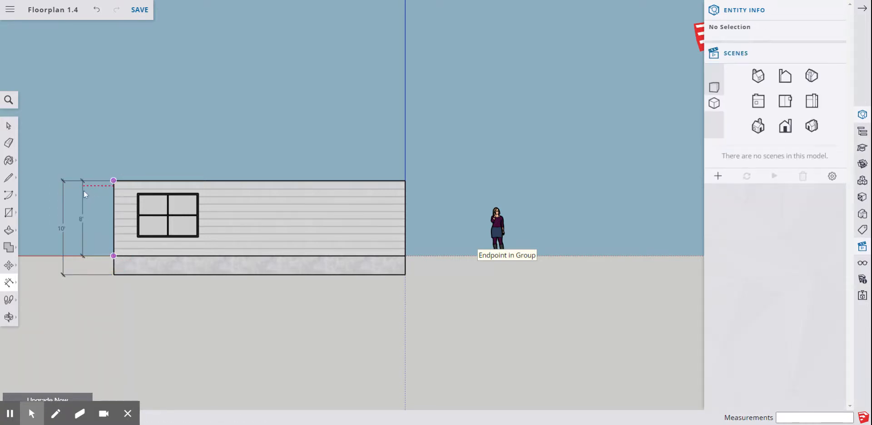
pyautogui.click(90, 204)
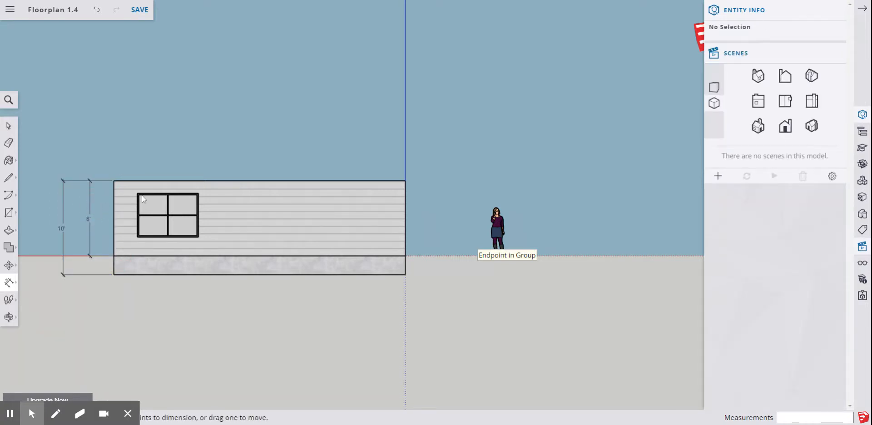
# Dimension the width of the back elevation's window, placing the dimension line just above the wall
pyautogui.click(198, 193)
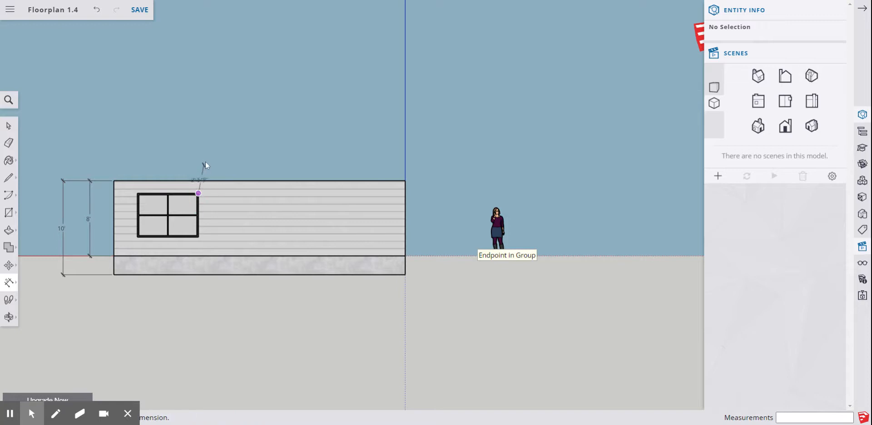
pyautogui.click(137, 194)
pyautogui.click(148, 163)
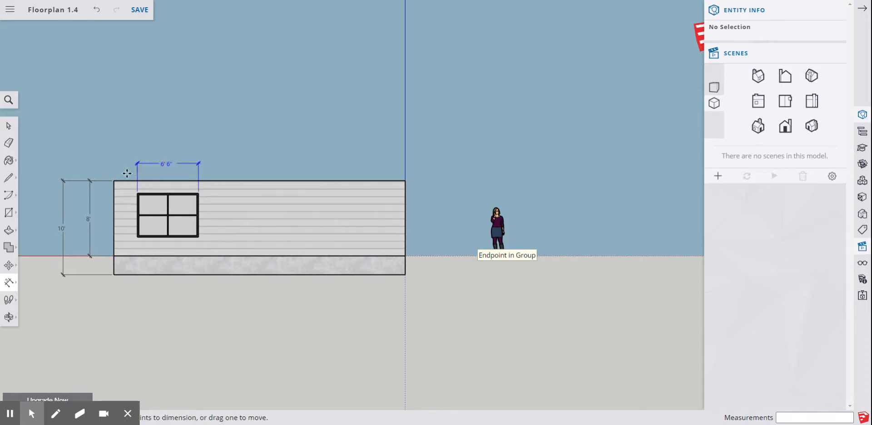
# Dimension the back elevation's overall width between the top wall corners, placing its line above the window dimension
pyautogui.click(405, 181)
pyautogui.click(114, 181)
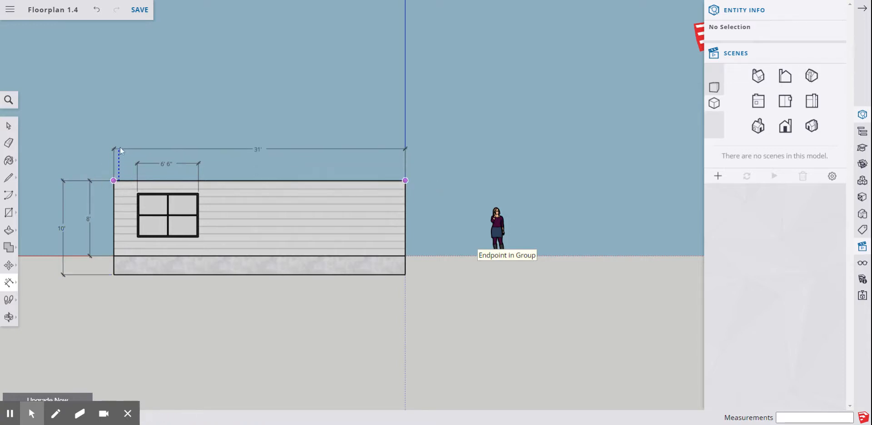
pyautogui.click(121, 143)
pyautogui.scroll(-2, 525, 337)
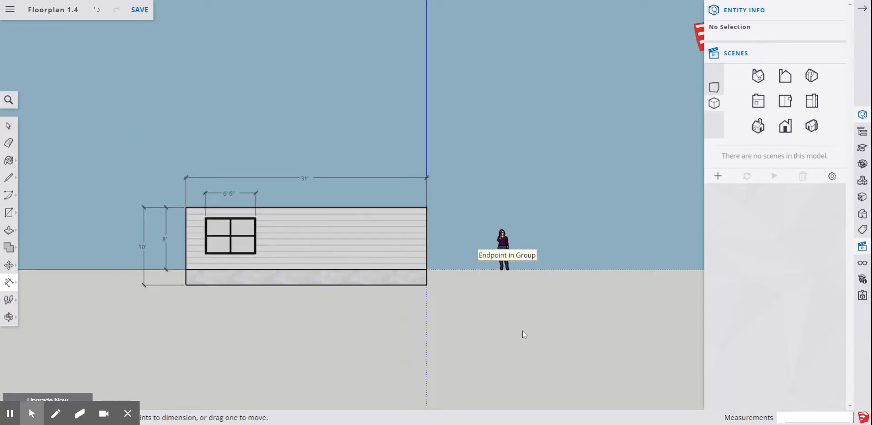
pyautogui.scroll(1, 256, 233)
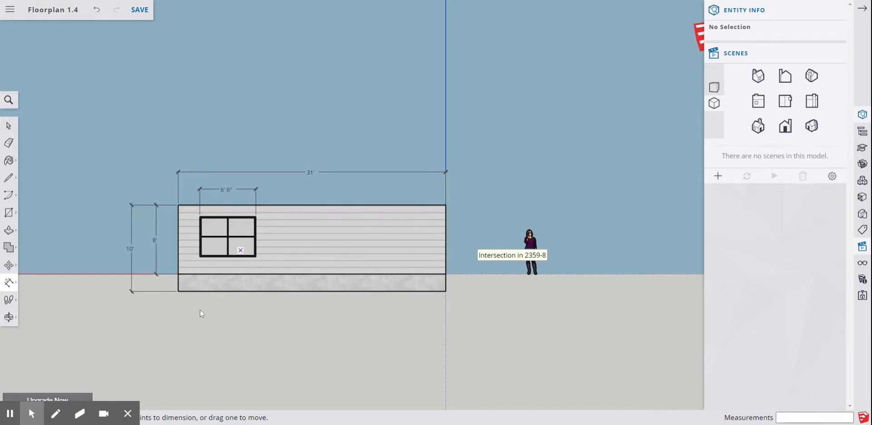
pyautogui.click(9, 414)
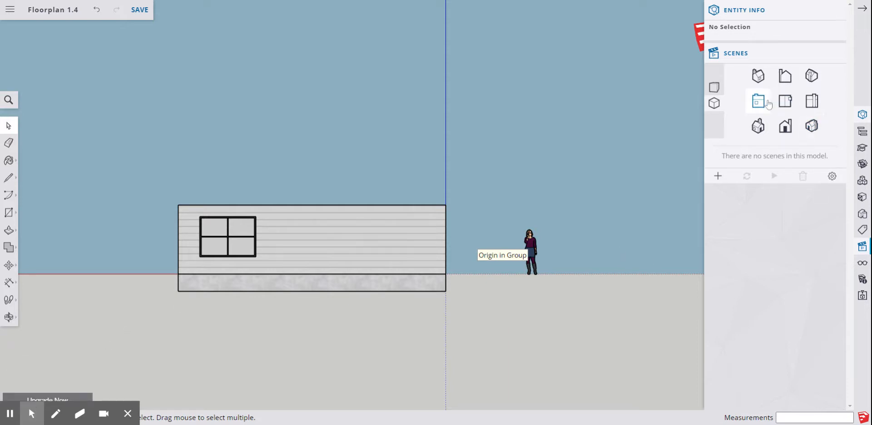
# Switch to the left side view and move the person figure clear of the wall, beyond its right end
pyautogui.click(768, 104)
pyautogui.scroll(-2, 227, 348)
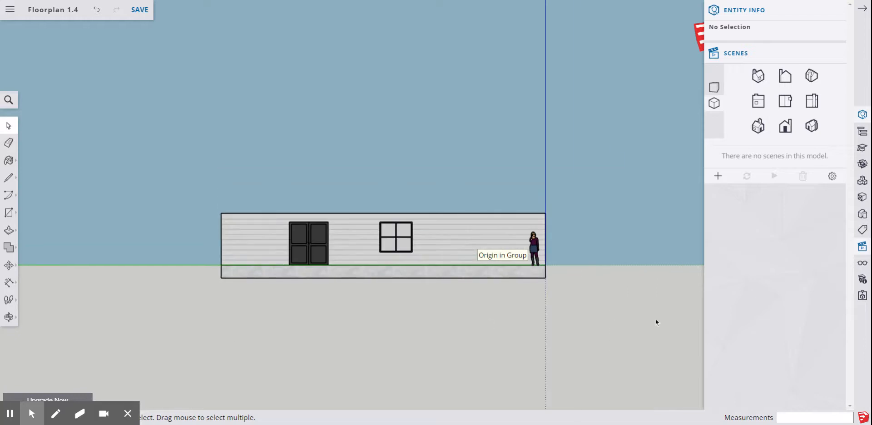
pyautogui.scroll(2, 606, 319)
pyautogui.scroll(-2, 439, 300)
pyautogui.scroll(1, 296, 268)
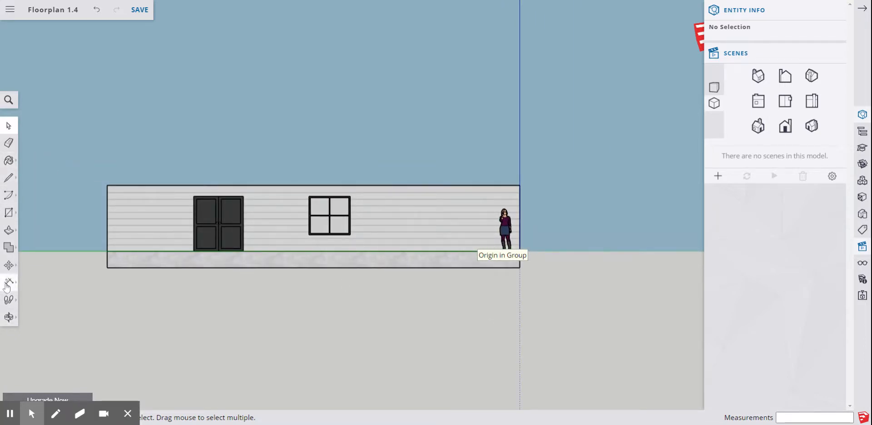
pyautogui.click(9, 266)
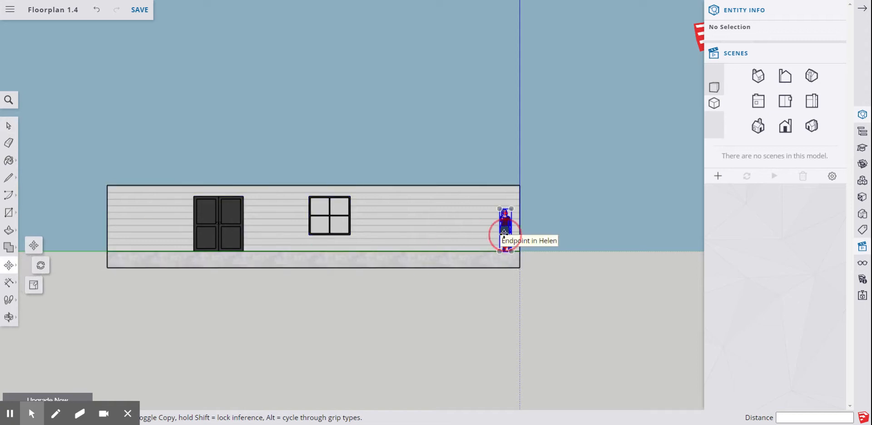
pyautogui.moveTo(504, 232); pyautogui.dragTo(628, 232)
pyautogui.press('Escape')
pyautogui.scroll(1, 53, 186)
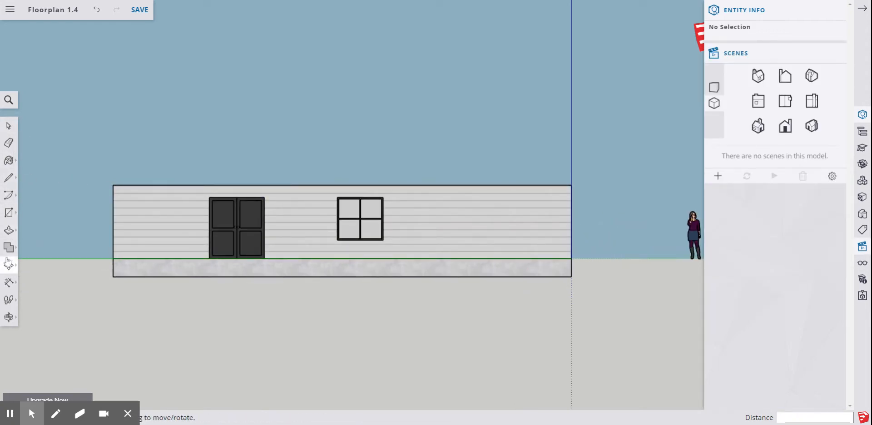
# Dimension the left side elevation's overall height from wall top to foundation base, outside its left edge
pyautogui.click(9, 282)
pyautogui.click(49, 254)
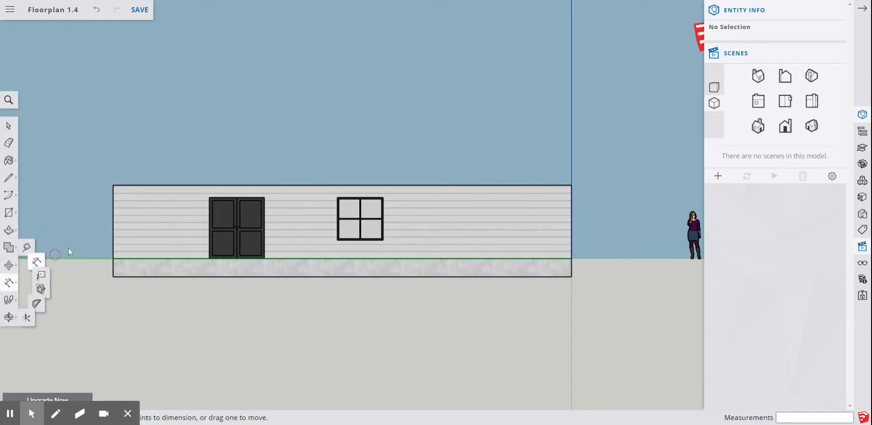
pyautogui.click(113, 185)
pyautogui.click(113, 278)
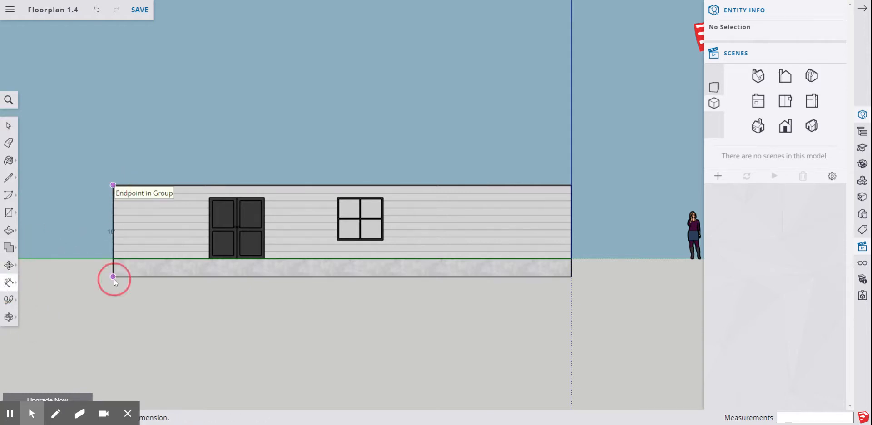
pyautogui.click(72, 275)
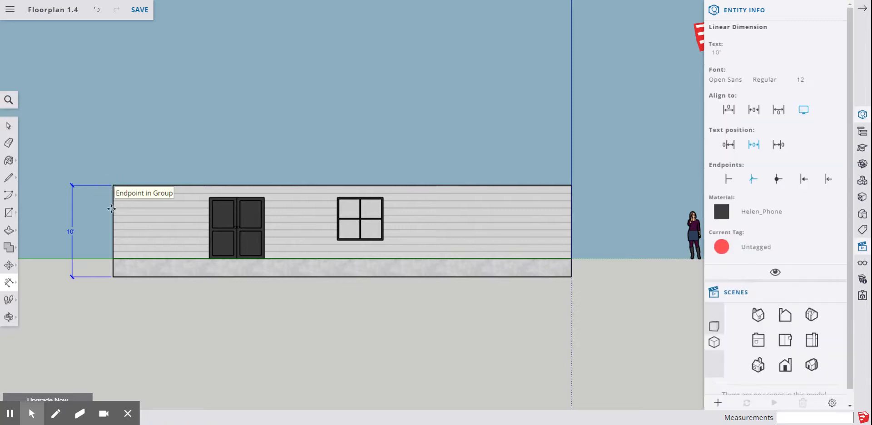
# Dimension the left side elevation's siding height above the foundation, placing the line between the wall and the overall height dimension
pyautogui.click(113, 259)
pyautogui.click(114, 185)
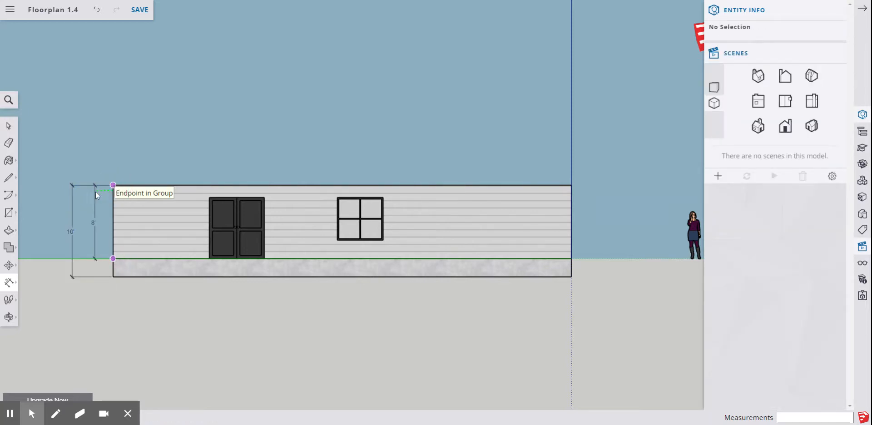
pyautogui.click(92, 213)
# Dimension the width of the left side elevation's double door, placing the dimension line just above the wall
pyautogui.click(210, 198)
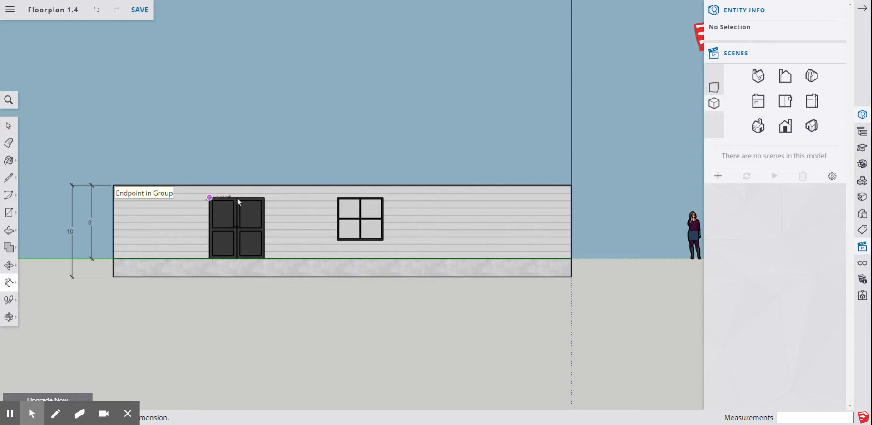
pyautogui.click(265, 198)
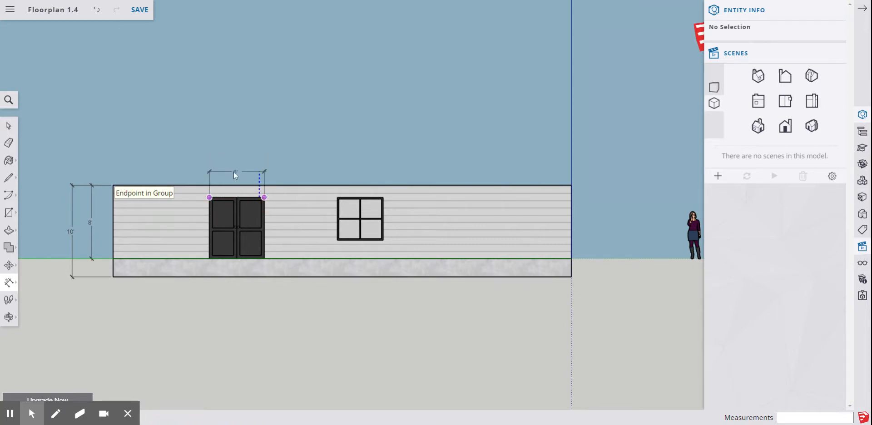
pyautogui.click(235, 171)
# Dimension the gap between the double door and the window, aligning the line with the door width dimension
pyautogui.click(263, 198)
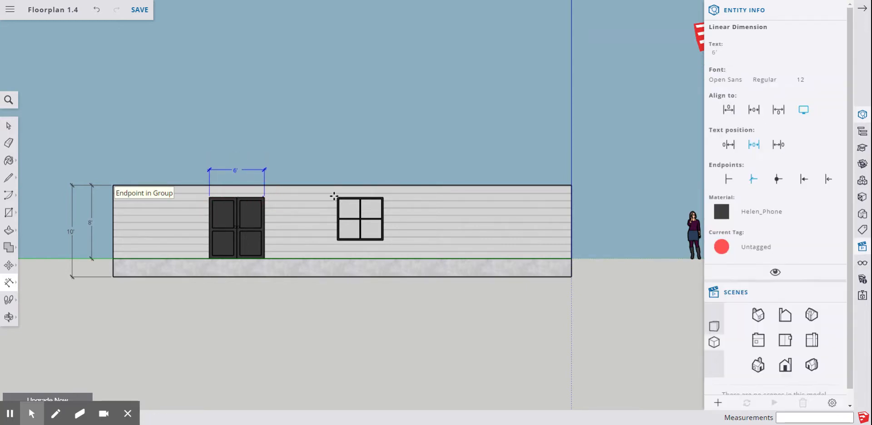
pyautogui.click(337, 197)
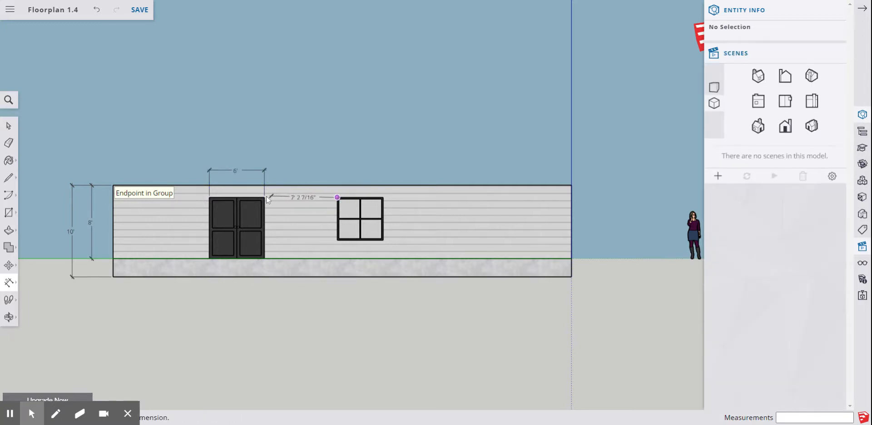
pyautogui.click(282, 174)
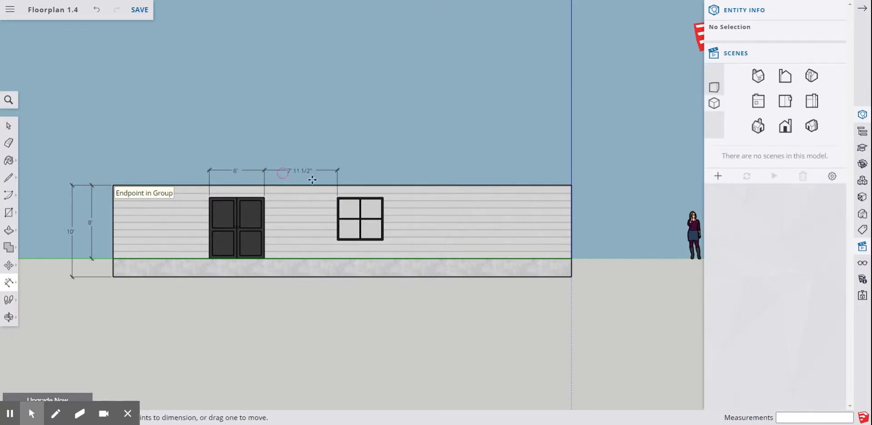
# Dimension the width of the left side elevation's window, in line with the door and gap dimensions
pyautogui.click(383, 198)
pyautogui.click(337, 198)
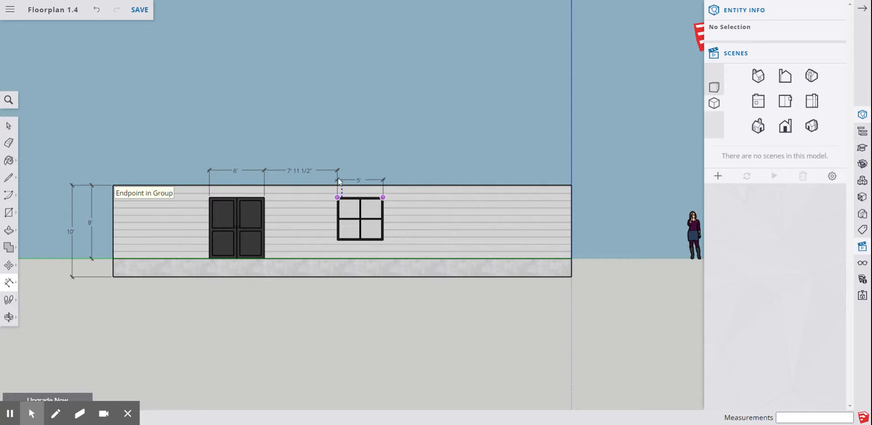
pyautogui.click(339, 173)
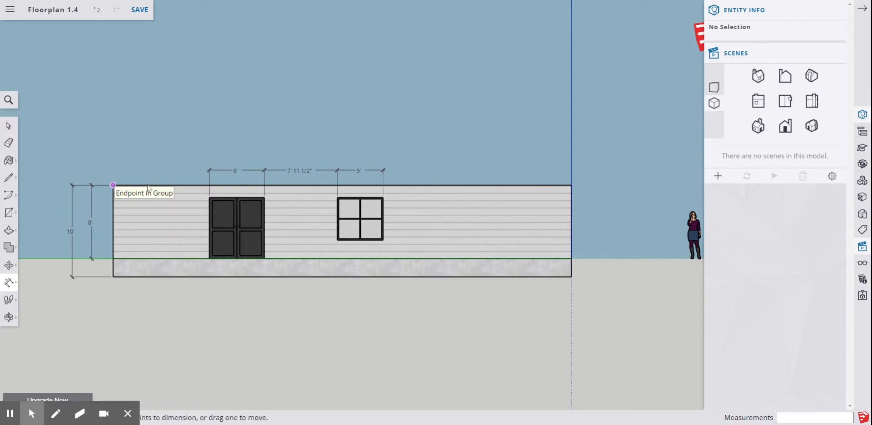
# Dimension the left side elevation's overall width between the top wall corners, placing its line above the door and window dimensions
pyautogui.click(571, 185)
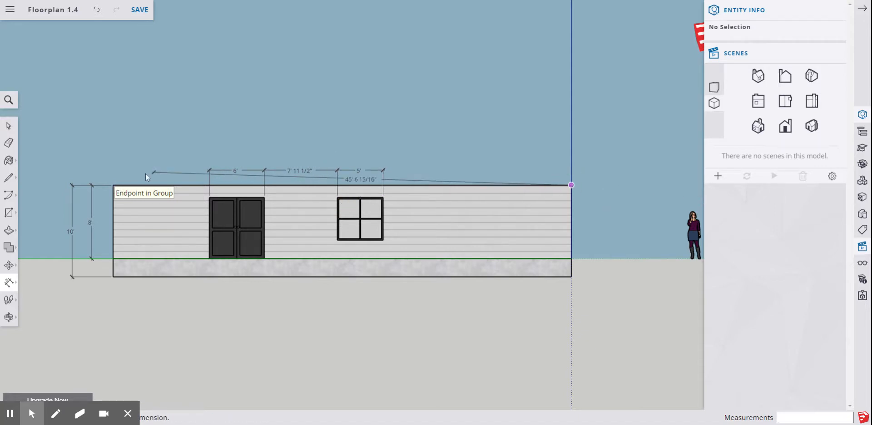
pyautogui.click(113, 185)
pyautogui.click(118, 155)
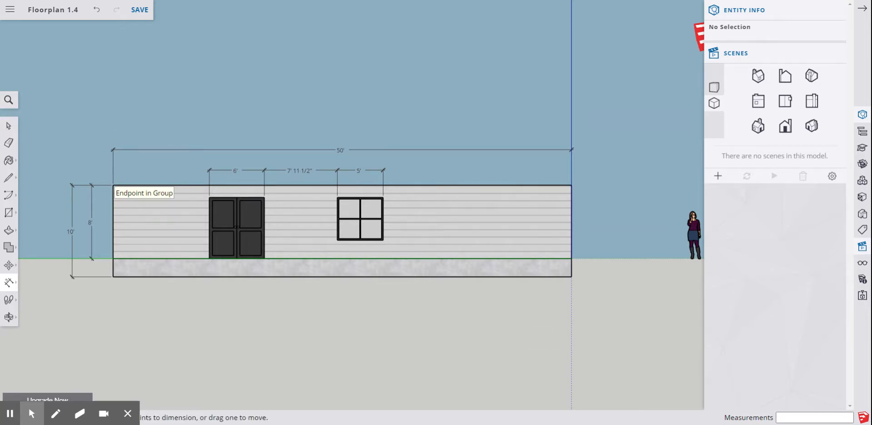
pyautogui.scroll(-5, 243, 314)
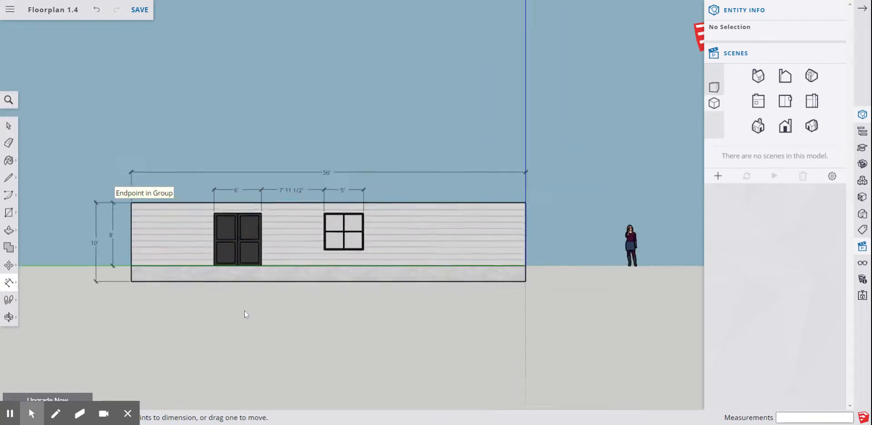
pyautogui.scroll(4, 243, 257)
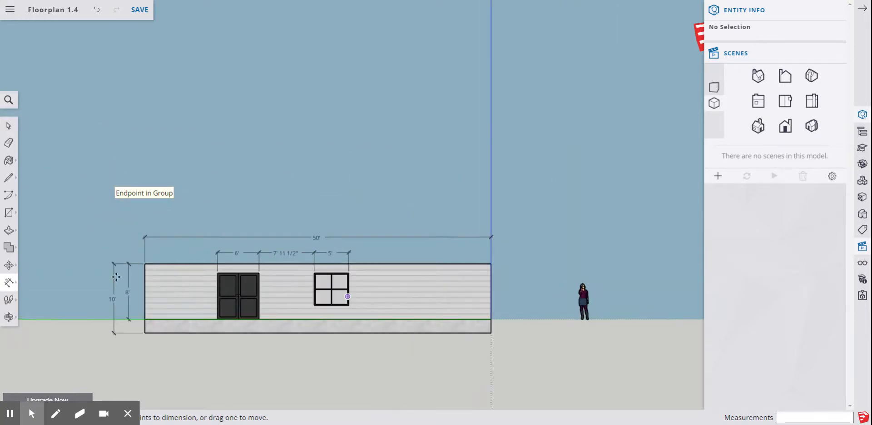
pyautogui.moveTo(18, 408)
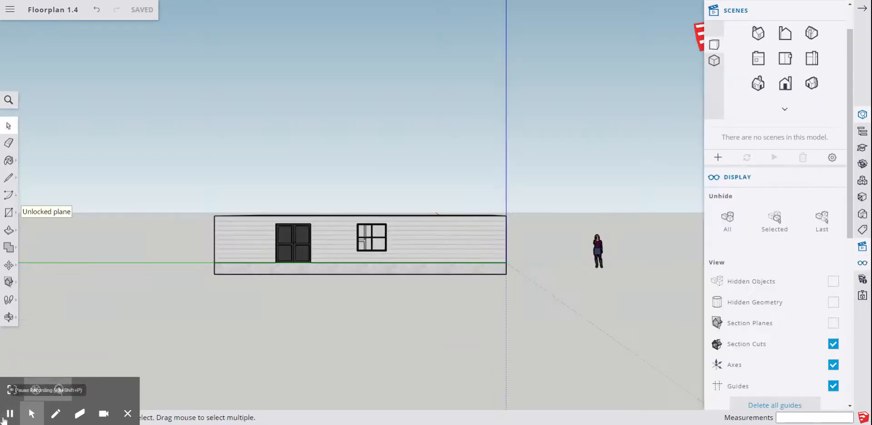
# Show the whole house from a raised angle in perspective, with the interior rooms, doors and kitchen in view
pyautogui.scroll(3, 339, 262)
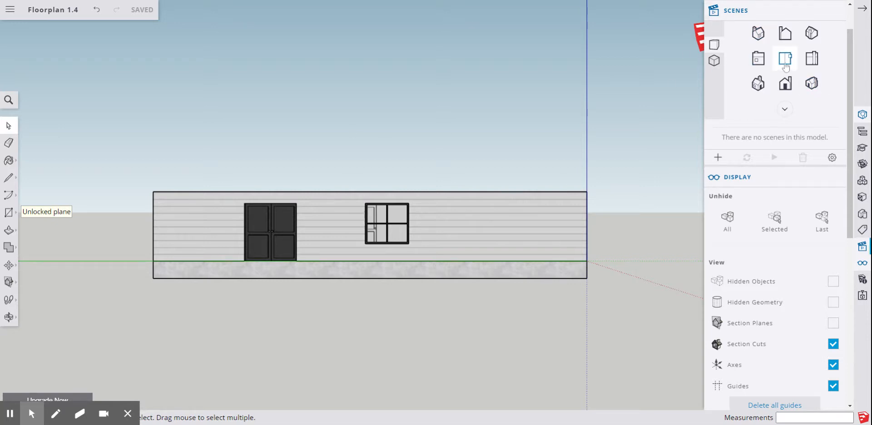
pyautogui.click(9, 316)
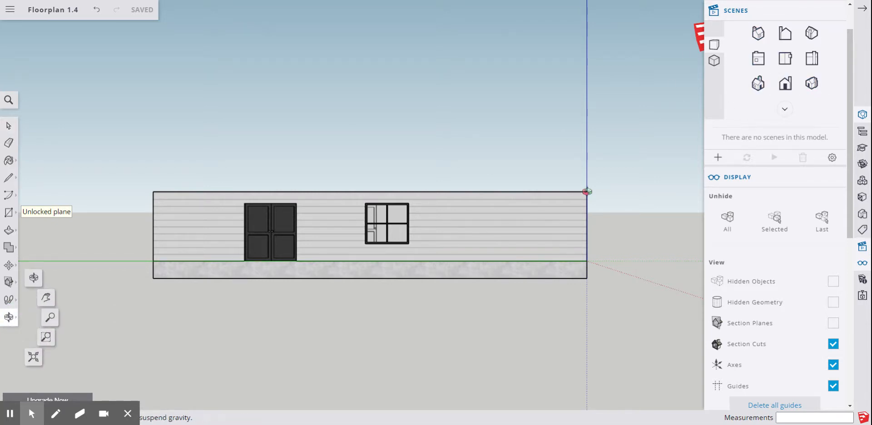
pyautogui.moveTo(586, 191); pyautogui.dragTo(458, 368)
pyautogui.scroll(-3, 332, 197)
pyautogui.scroll(2, 438, 240)
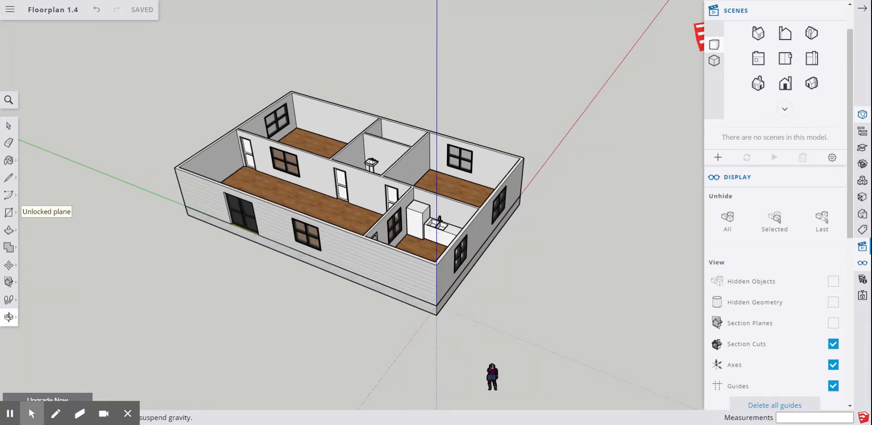
pyautogui.scroll(4, 361, 205)
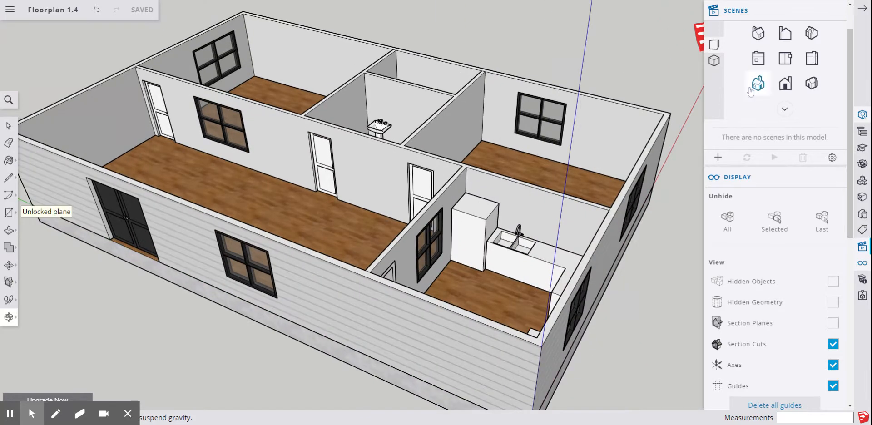
pyautogui.click(750, 91)
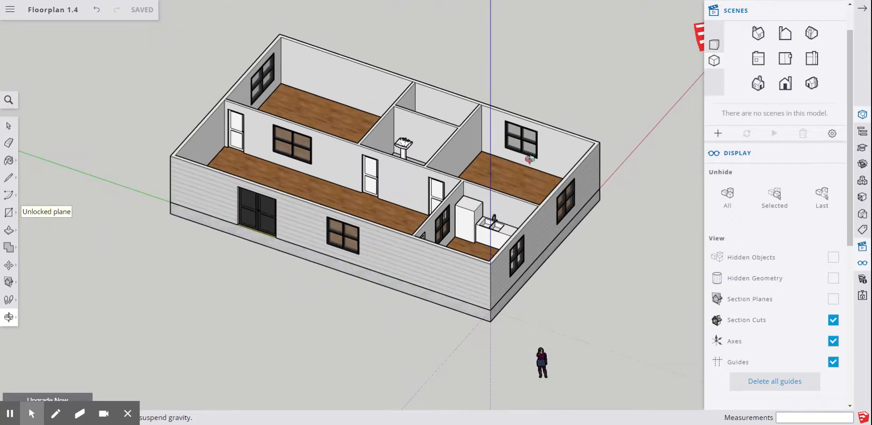
pyautogui.click(714, 45)
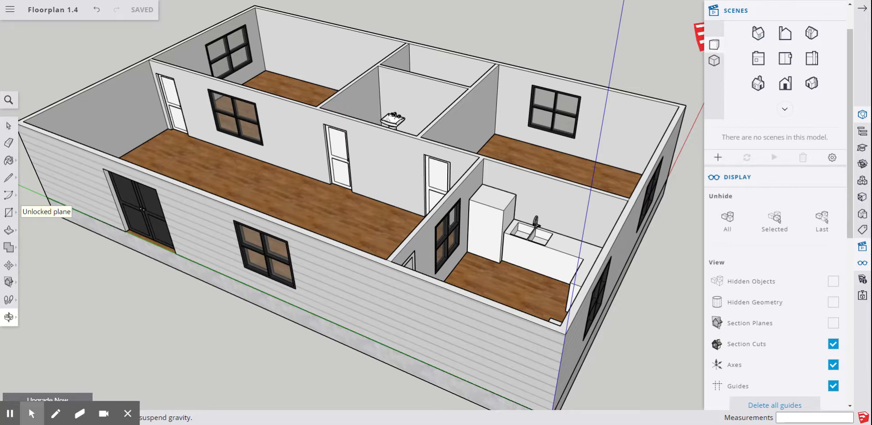
pyautogui.click(862, 8)
pyautogui.scroll(-3, 429, 159)
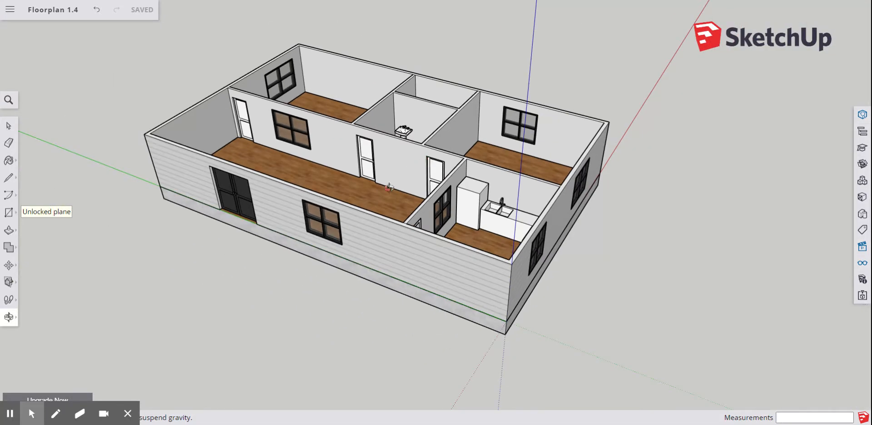
pyautogui.scroll(2, 243, 178)
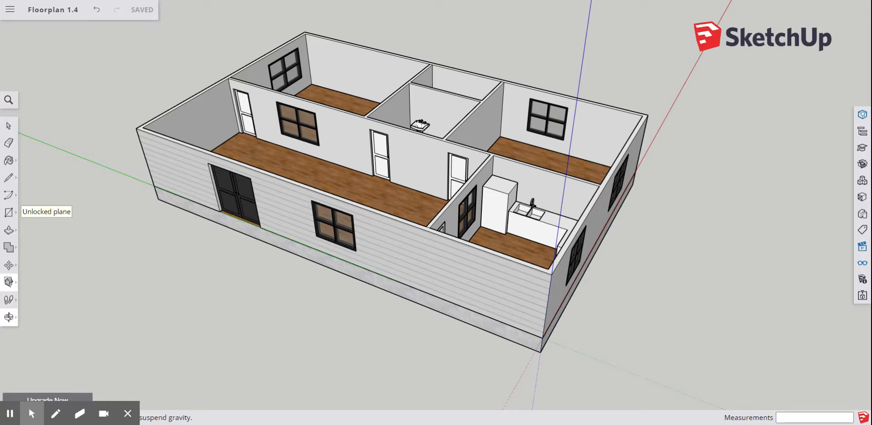
# Place a section plane on the long interior wall that faces the main room and carries the window and doors
pyautogui.click(9, 282)
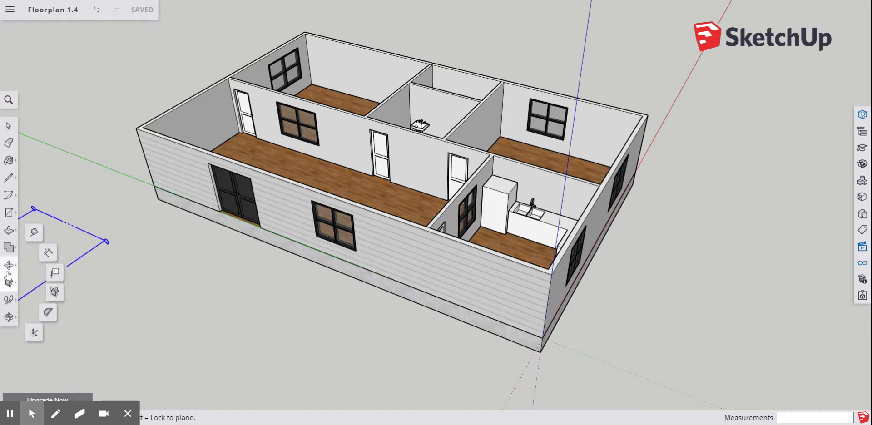
pyautogui.click(55, 293)
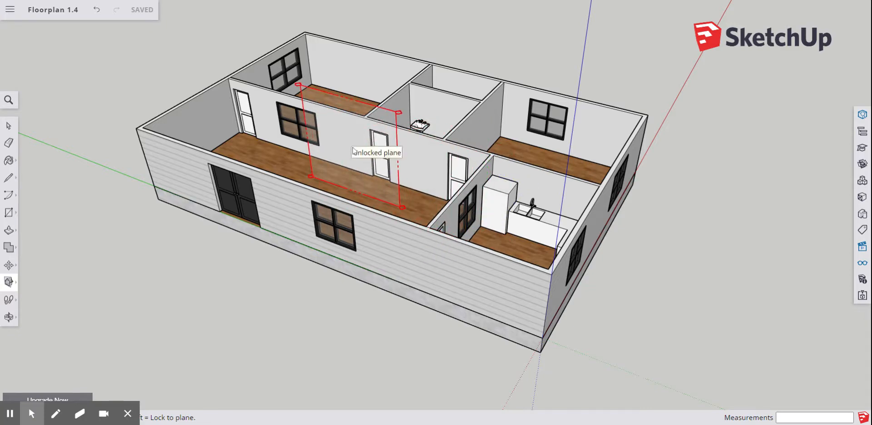
pyautogui.scroll(5, 345, 136)
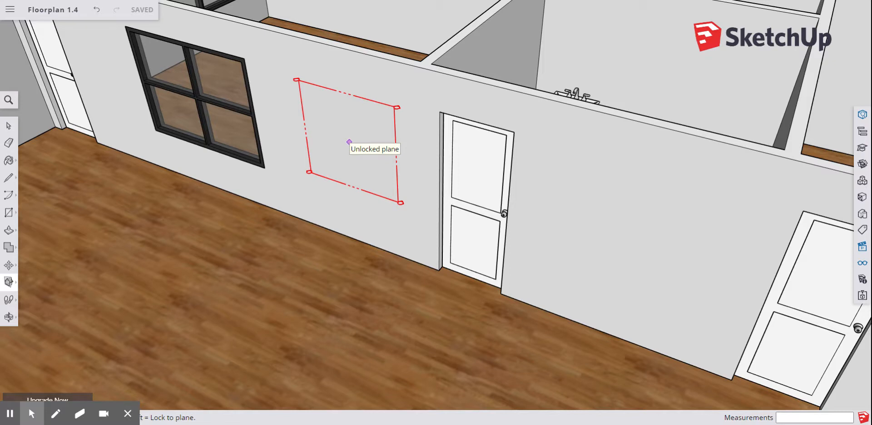
pyautogui.scroll(-6, 349, 142)
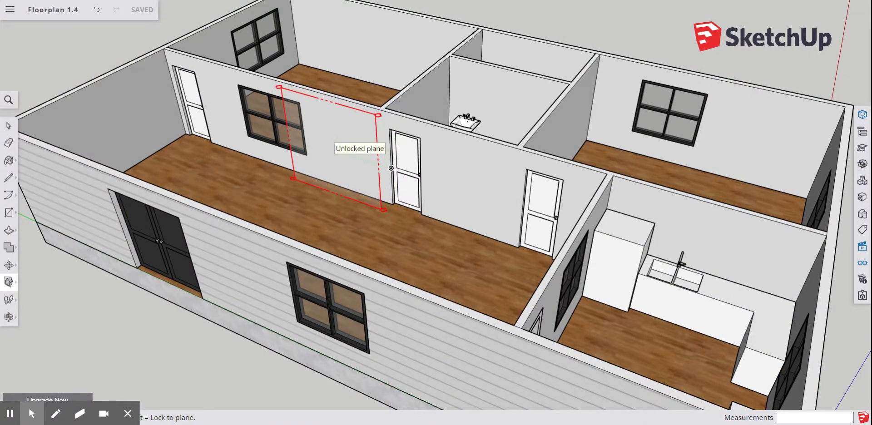
pyautogui.scroll(-4, 391, 168)
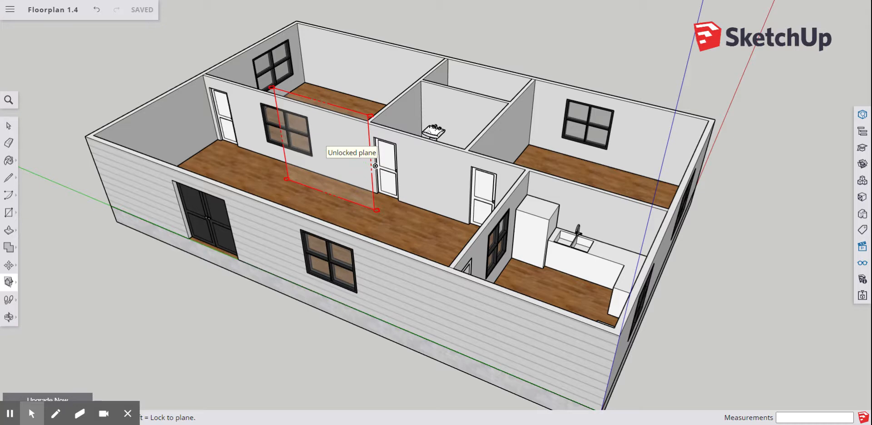
pyautogui.click(327, 144)
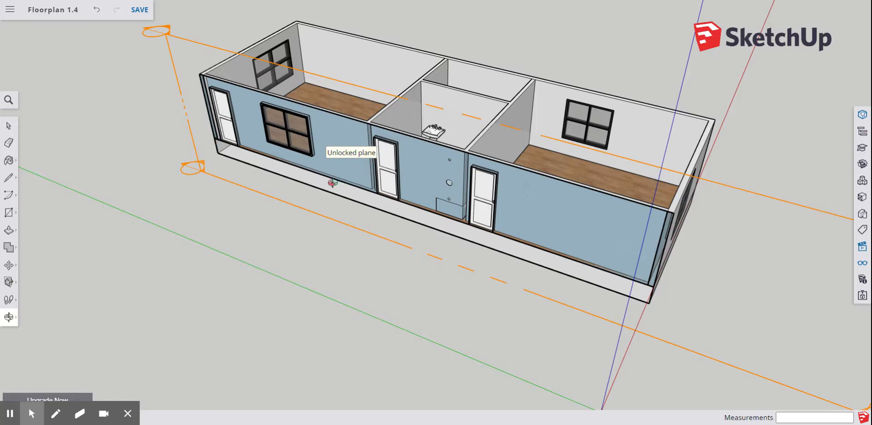
# Move the section plane about 3' 9 15/16" toward the double-door side so it cuts through the main room and kitchen
pyautogui.scroll(-3, 210, 241)
pyautogui.scroll(2, 285, 222)
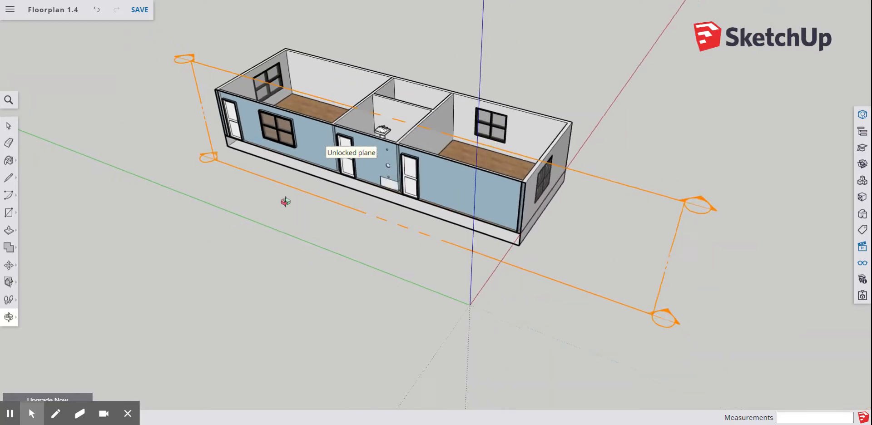
pyautogui.click(9, 267)
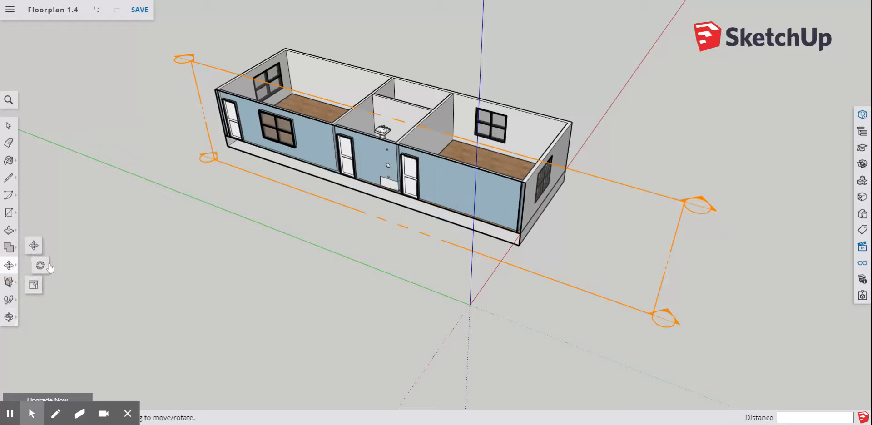
pyautogui.click(33, 247)
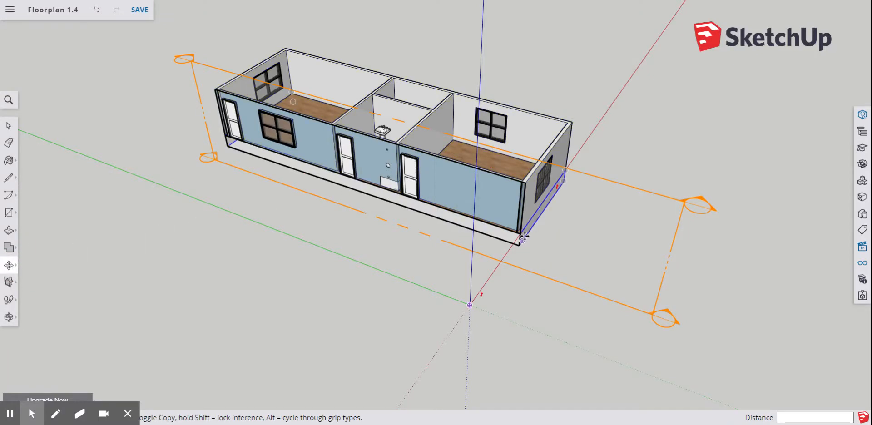
pyautogui.click(636, 186)
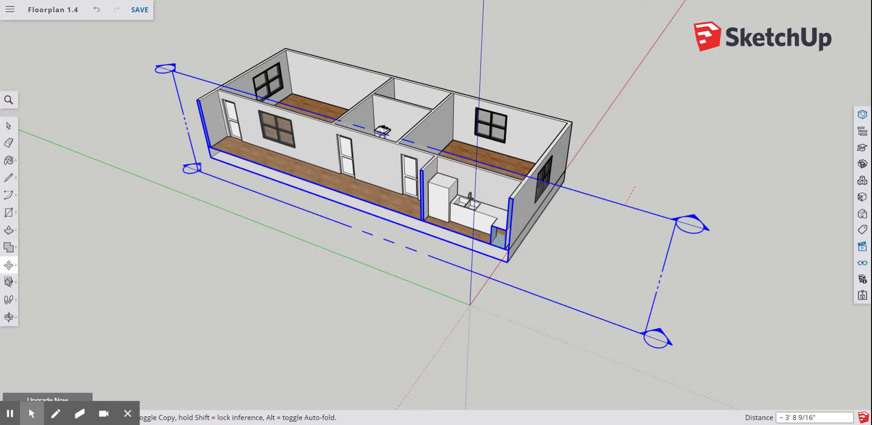
pyautogui.scroll(3, 631, 208)
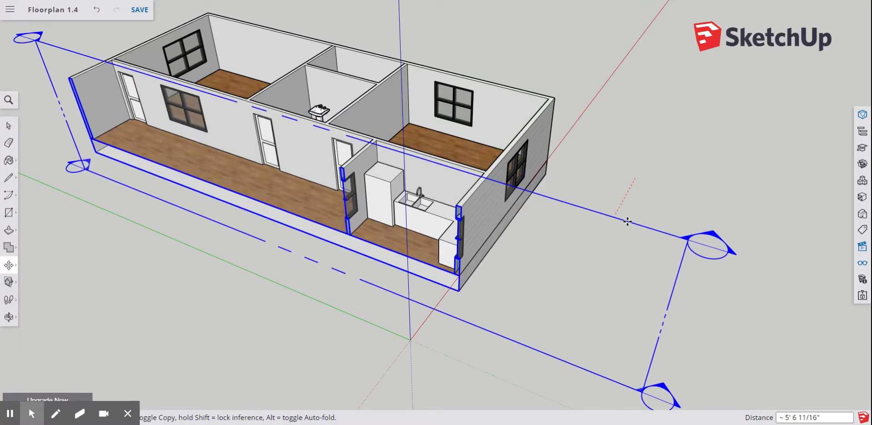
pyautogui.moveTo(630, 221); pyautogui.dragTo(639, 211)
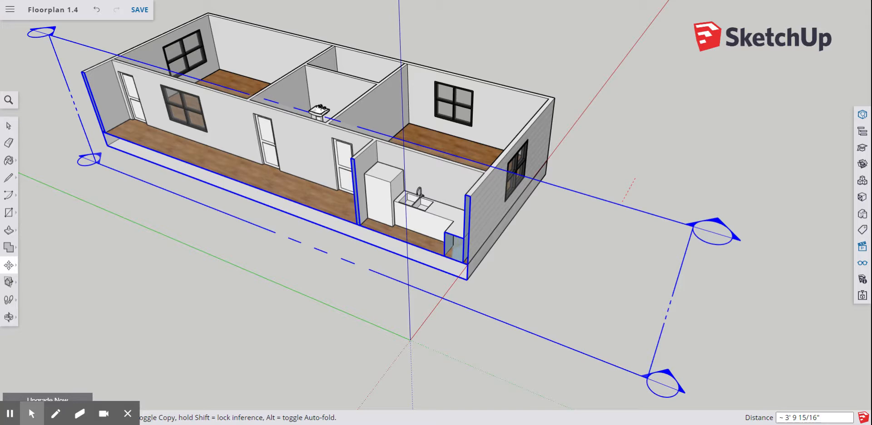
pyautogui.click(639, 208)
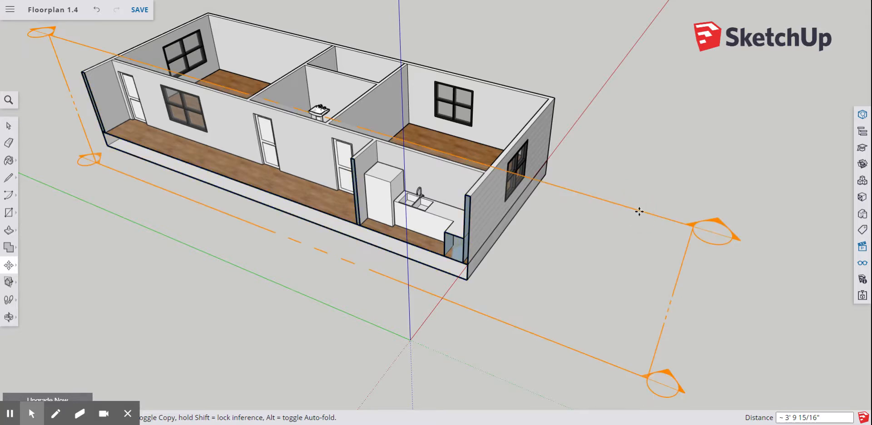
# Switch to parallel projection and show the section cut straight on as an elevation from the double-door side
pyautogui.click(9, 317)
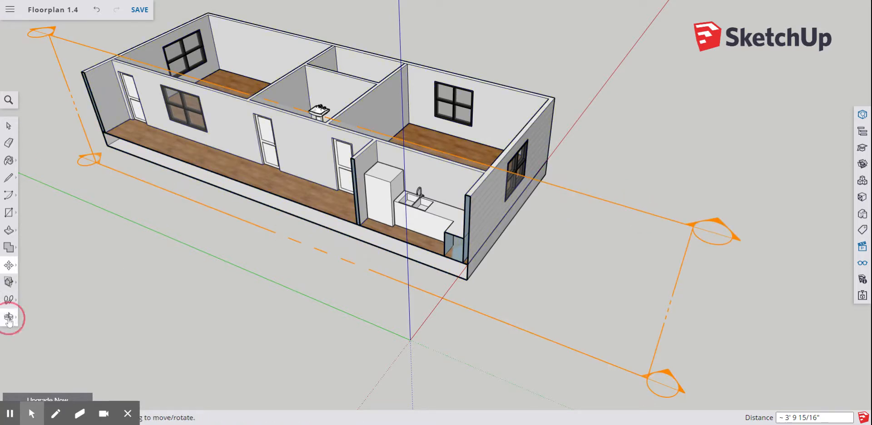
pyautogui.moveTo(225, 313); pyautogui.dragTo(296, 180)
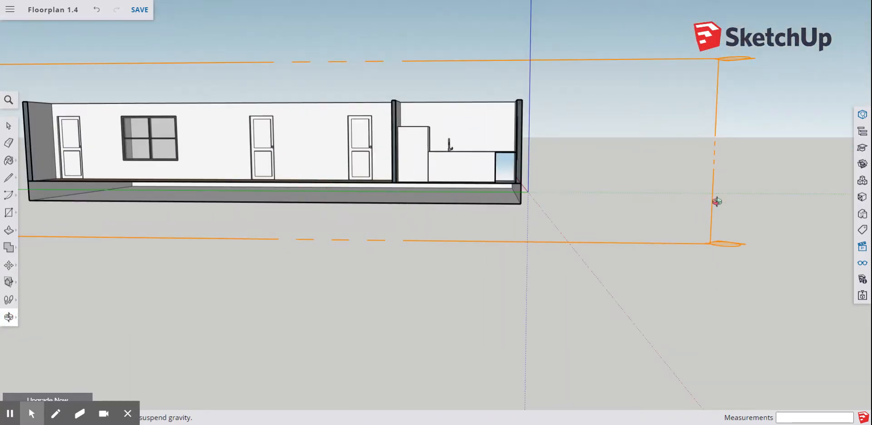
pyautogui.click(865, 249)
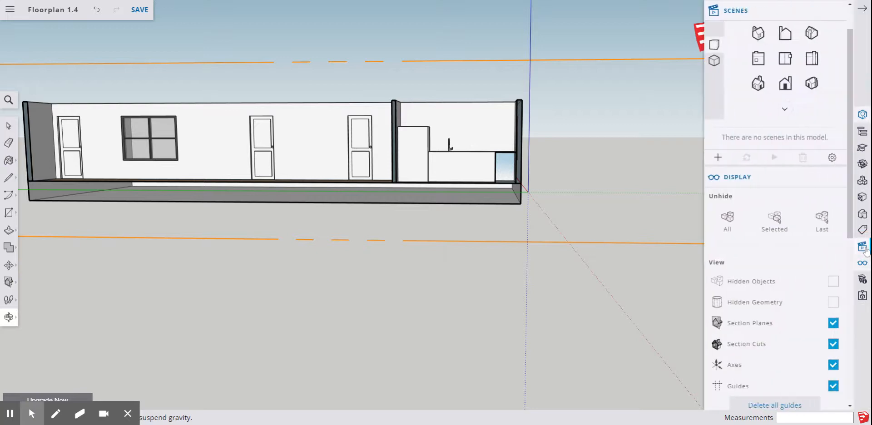
pyautogui.click(715, 62)
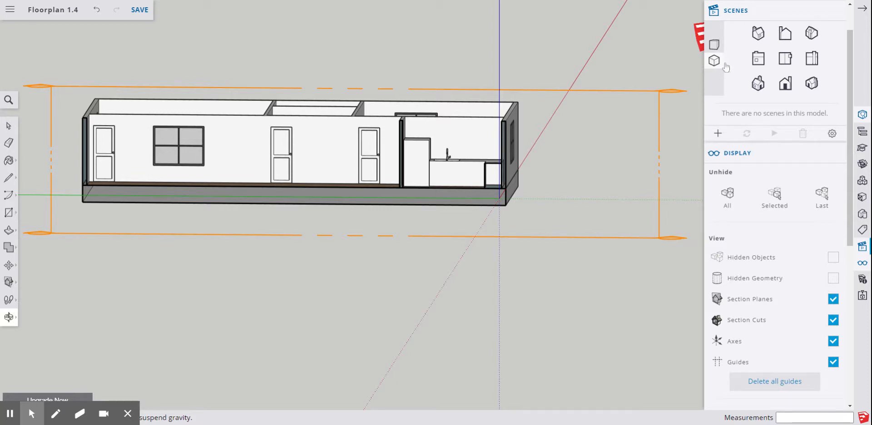
pyautogui.click(757, 65)
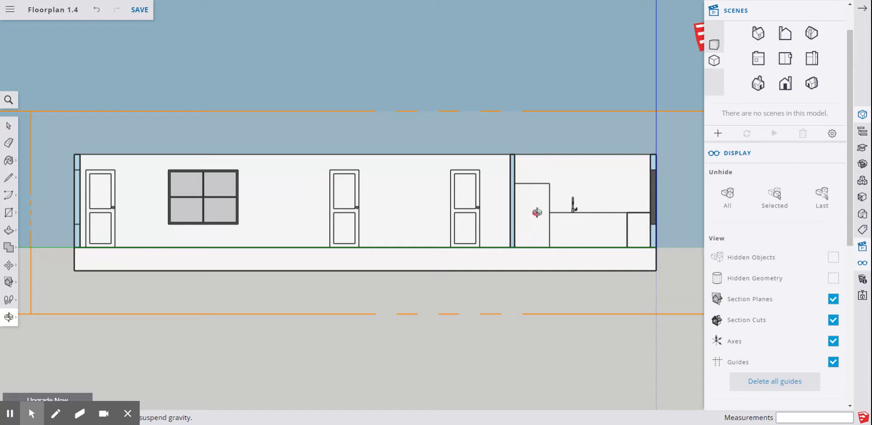
pyautogui.scroll(-2, 473, 204)
pyautogui.scroll(1, 600, 214)
pyautogui.scroll(1, 607, 216)
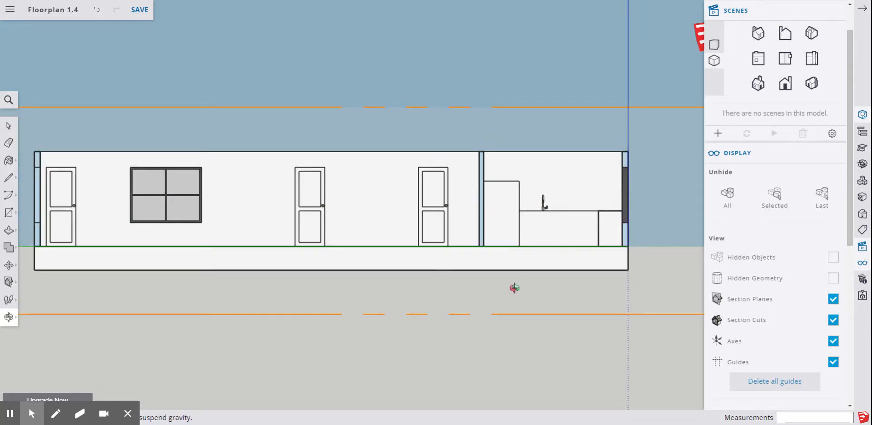
# Check the section cut from a slightly raised angle and return to its straight-on elevation with the whole house in view
pyautogui.moveTo(636, 188); pyautogui.dragTo(635, 205)
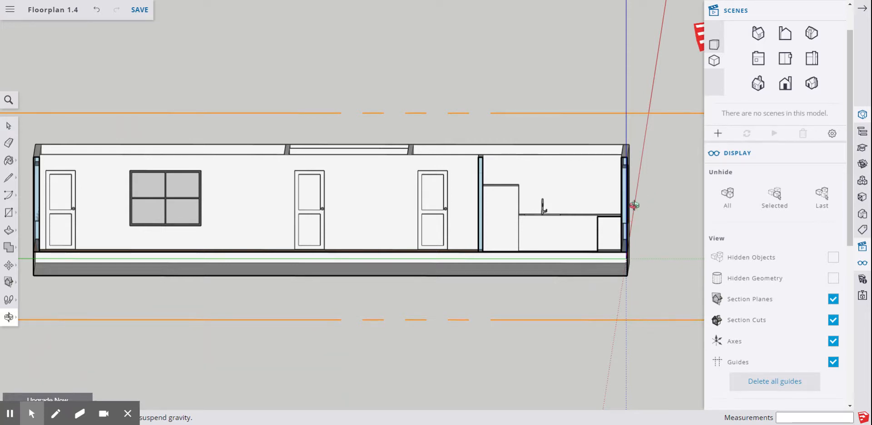
pyautogui.click(758, 58)
pyautogui.scroll(-3, 247, 262)
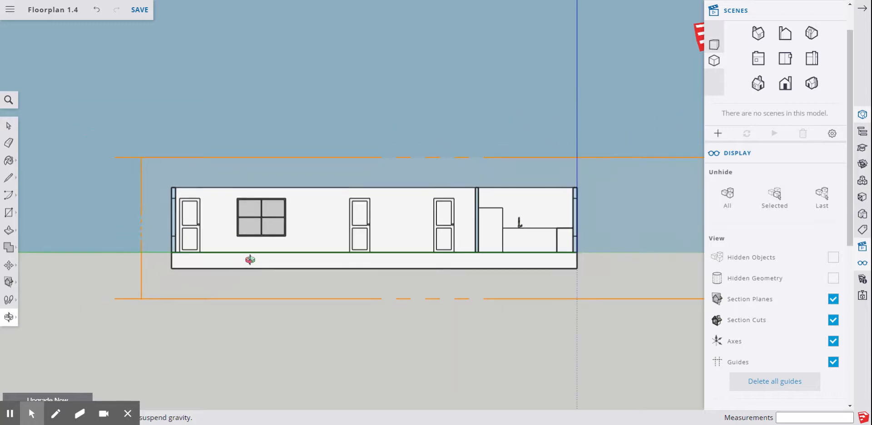
pyautogui.scroll(2, 395, 259)
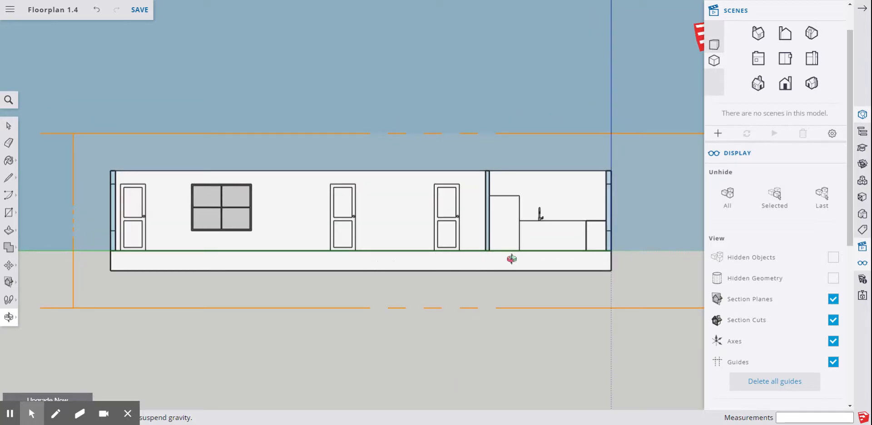
pyautogui.scroll(1, 510, 260)
pyautogui.scroll(-3, 511, 259)
pyautogui.scroll(1, 588, 280)
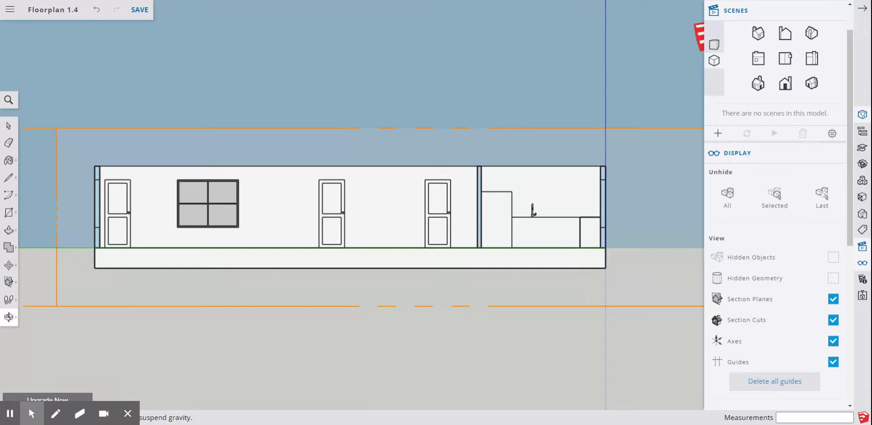
# Turn off the section plane's active cut and undo that change
pyautogui.click(8, 125)
pyautogui.click(121, 128)
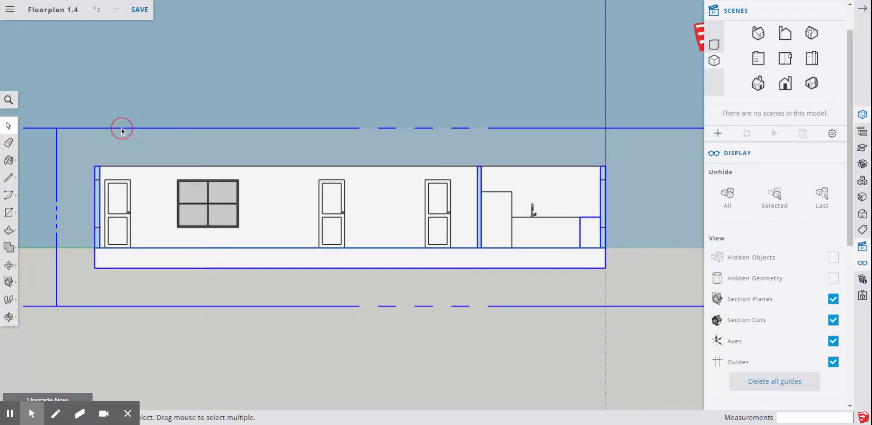
pyautogui.click(142, 105)
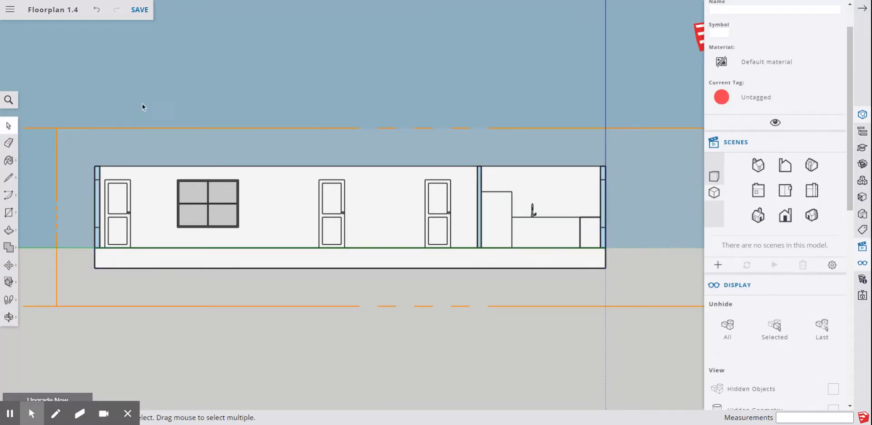
pyautogui.doubleClick(141, 129)
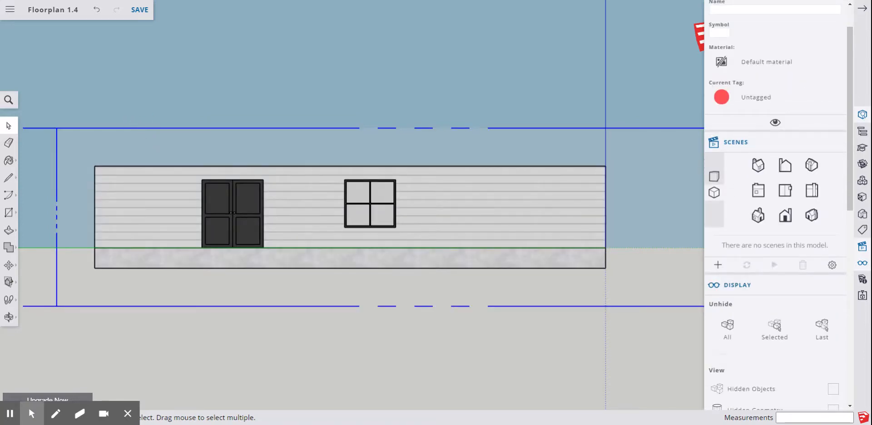
pyautogui.click(96, 10)
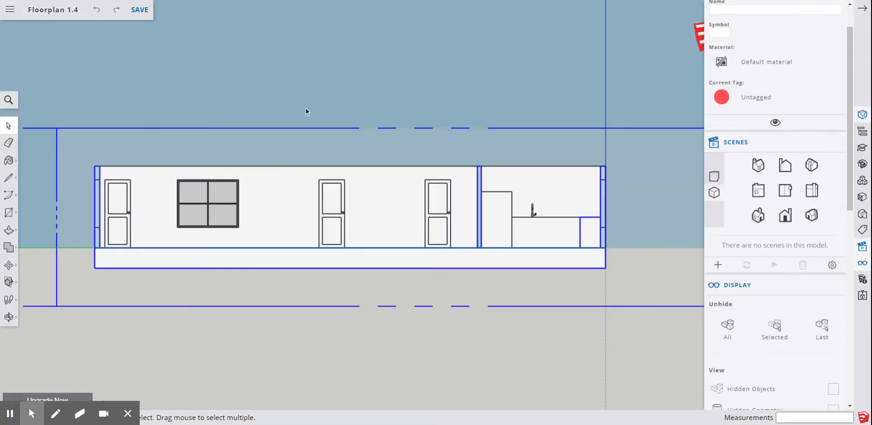
# Hide the section plane around the elevation and undo that change
pyautogui.click(328, 128)
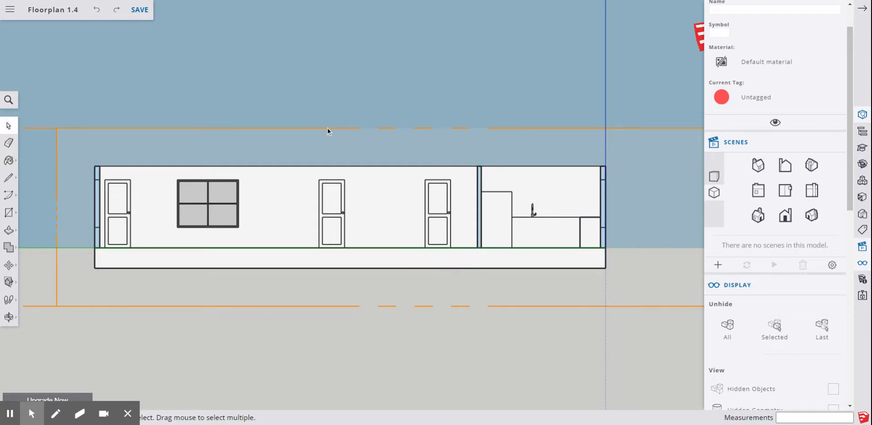
pyautogui.rightClick(328, 128)
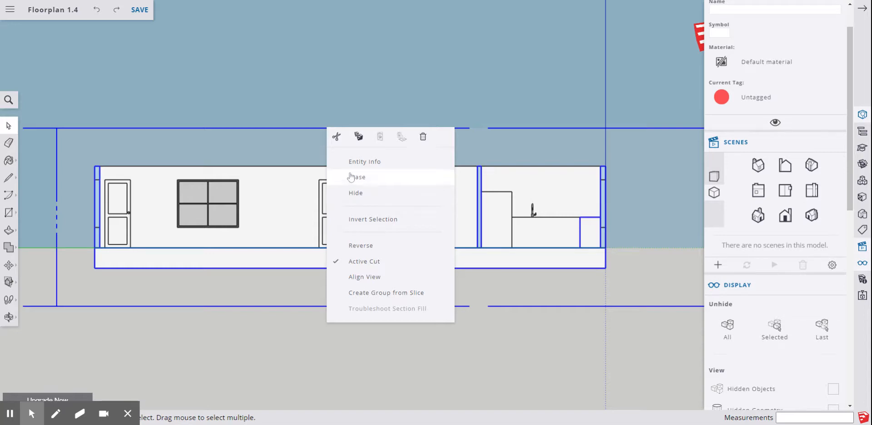
pyautogui.click(348, 193)
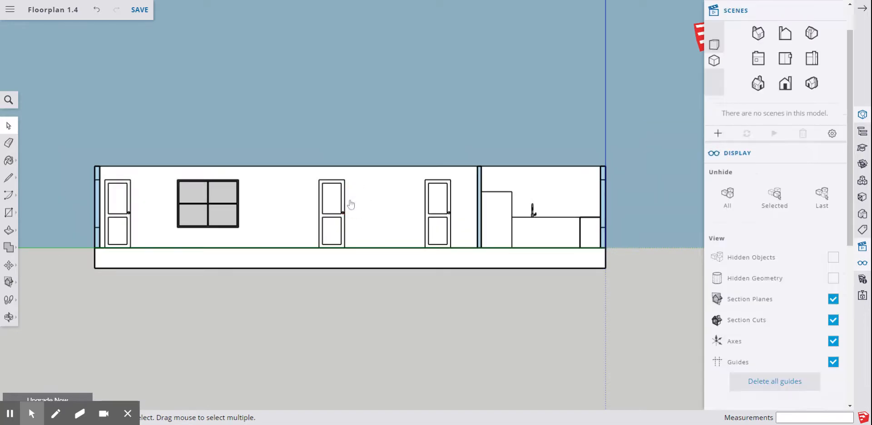
pyautogui.click(96, 9)
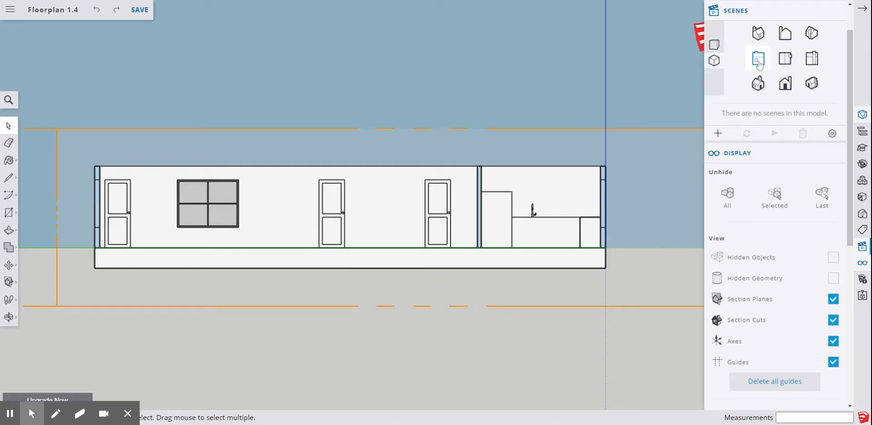
# Hide the section plane so only the cut interior elevation is displayed
pyautogui.click(344, 130)
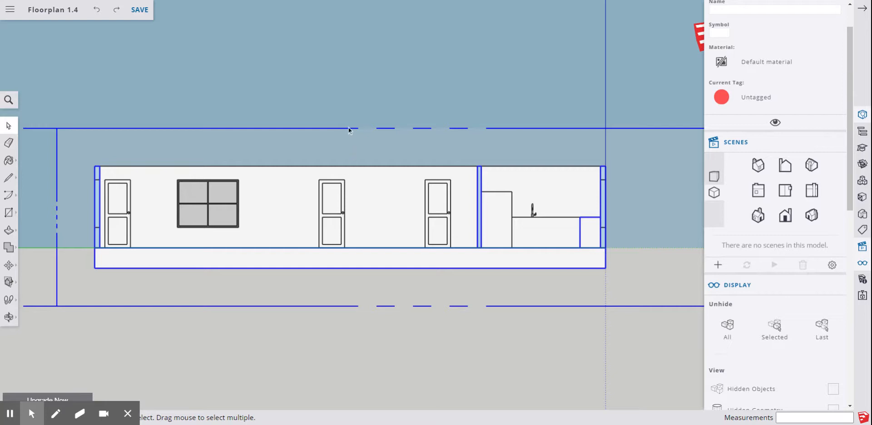
pyautogui.rightClick(347, 130)
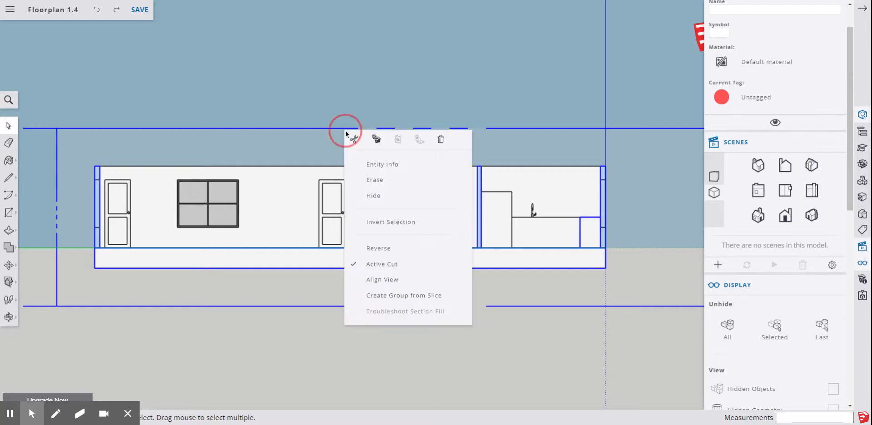
pyautogui.click(371, 196)
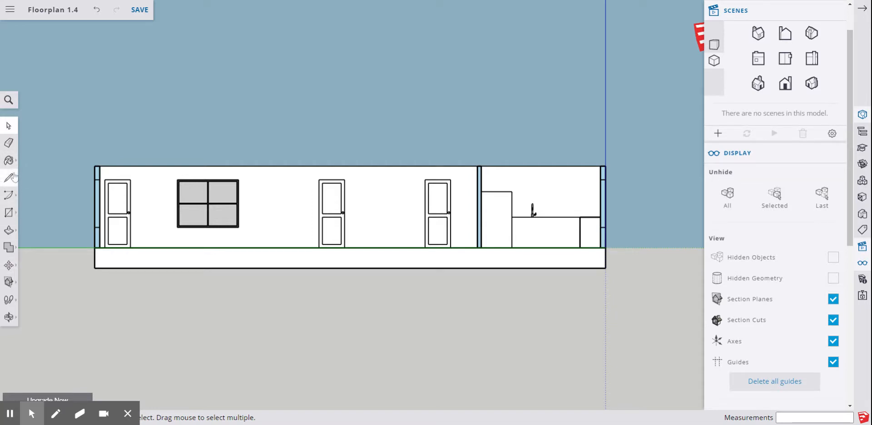
# Dimension the overall length of the interior elevation between its outer top corners, placing the dimension line well above the walls
pyautogui.click(8, 282)
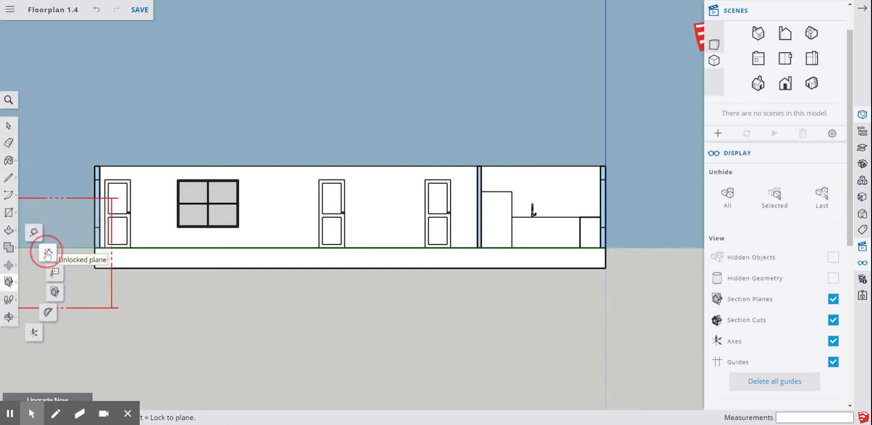
pyautogui.click(48, 253)
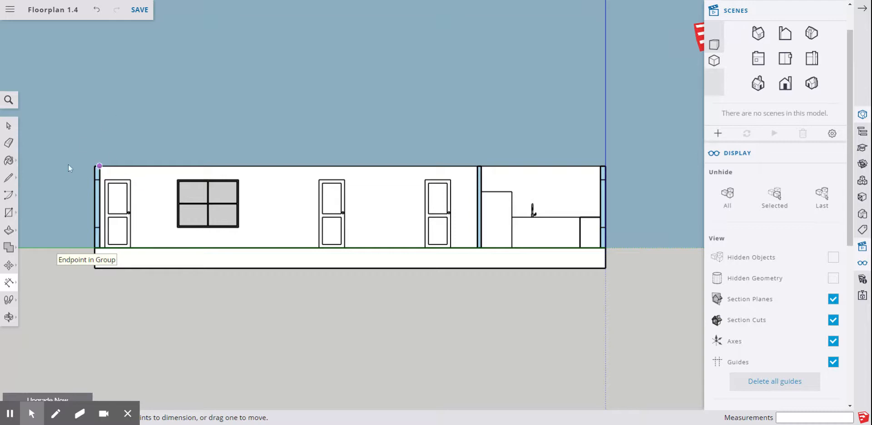
pyautogui.scroll(3, 68, 164)
pyautogui.scroll(-4, 102, 172)
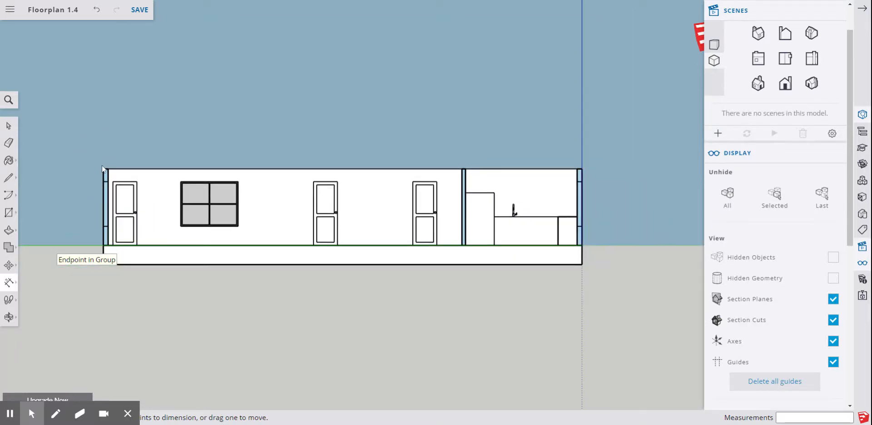
pyautogui.click(103, 169)
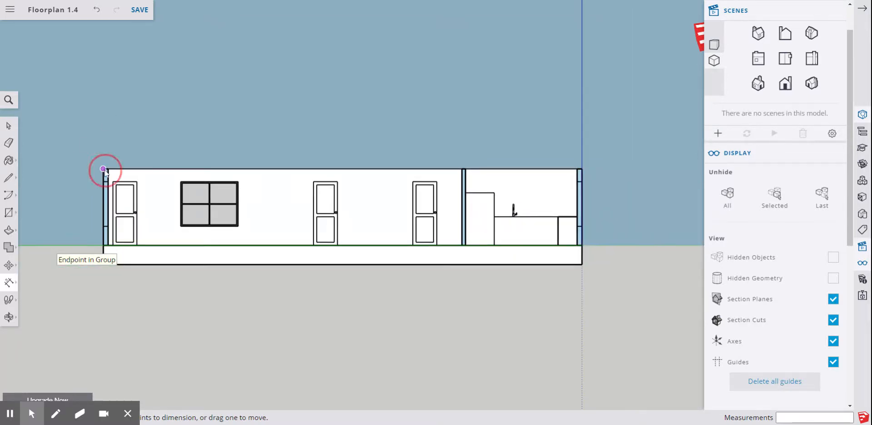
pyautogui.click(584, 170)
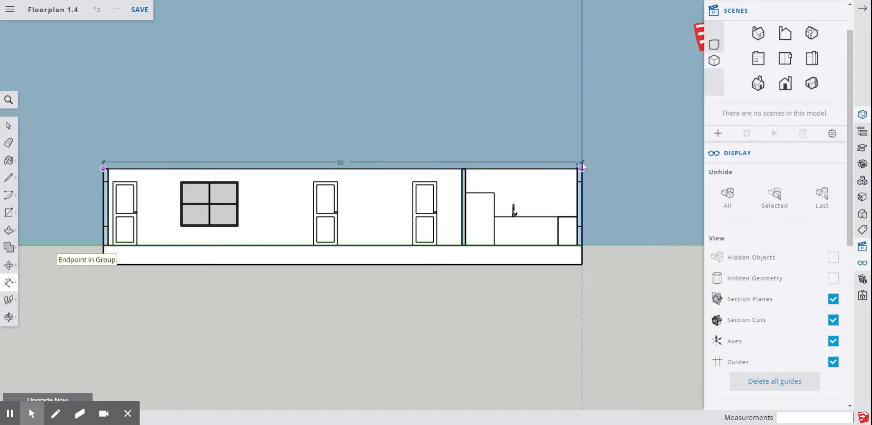
pyautogui.click(581, 135)
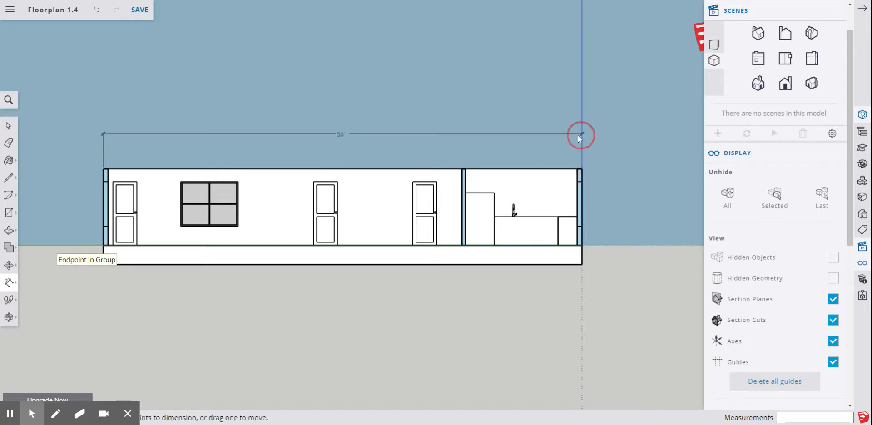
# Dimension the width of the leftmost door and its distance to the window, aligning both dimensions in a row below the overall one
pyautogui.click(113, 181)
pyautogui.click(136, 181)
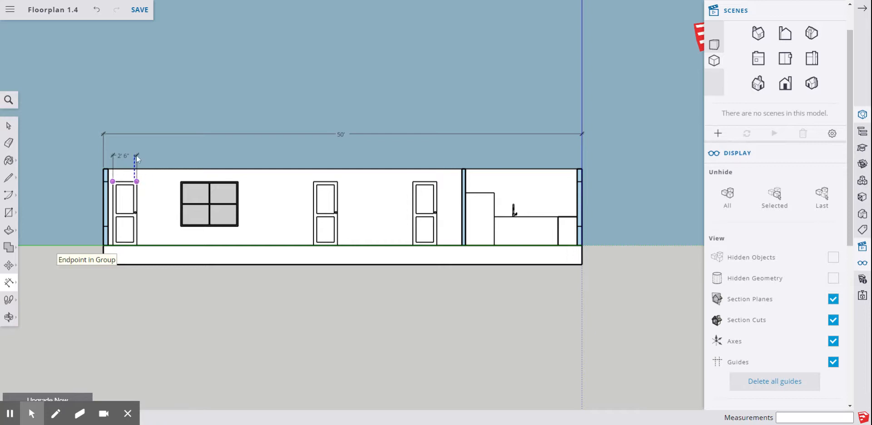
pyautogui.click(136, 152)
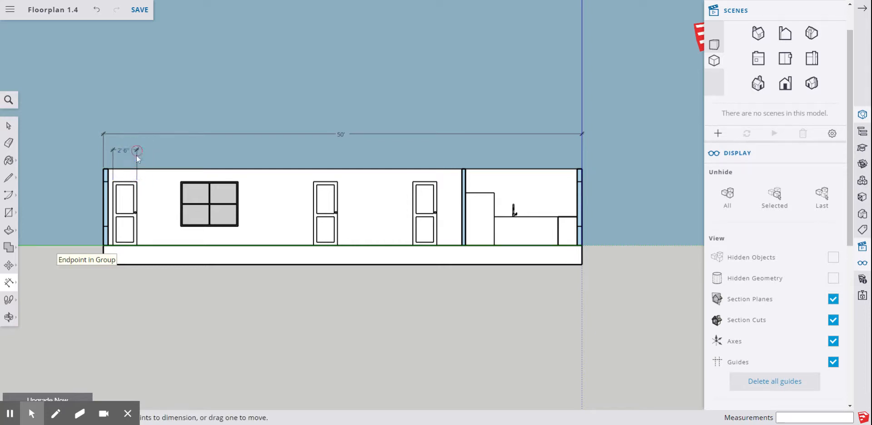
pyautogui.click(181, 181)
pyautogui.click(137, 182)
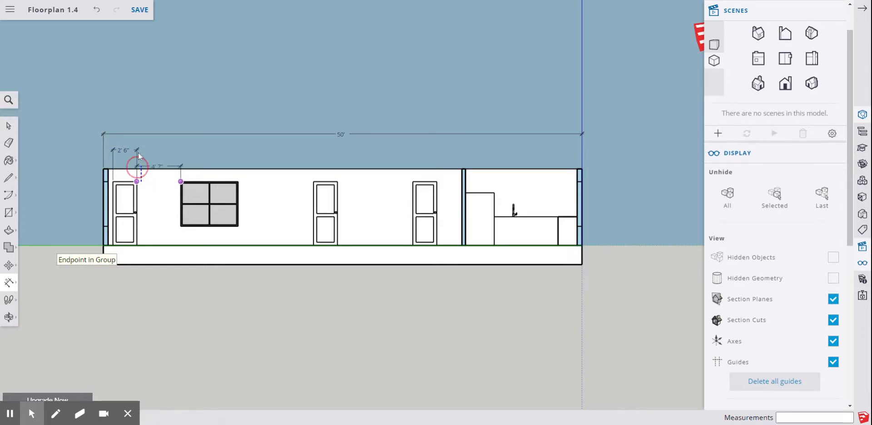
pyautogui.click(137, 153)
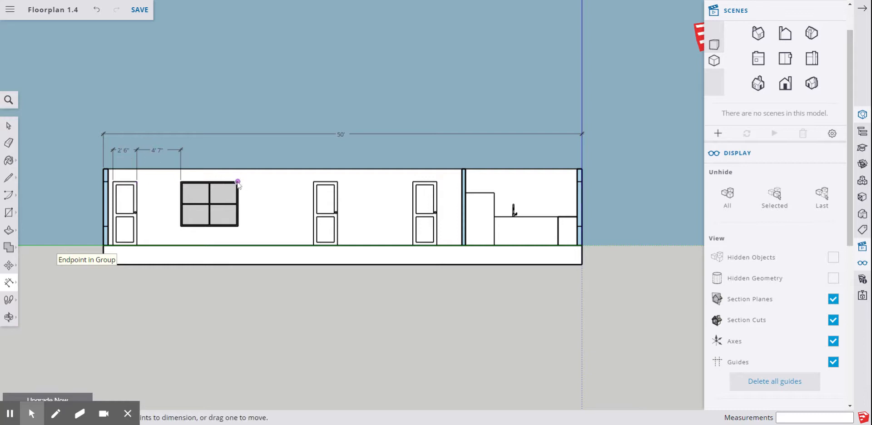
# Dimension the window's width and its distance to the middle door, continuing the same row of dimensions
pyautogui.click(239, 181)
pyautogui.click(181, 182)
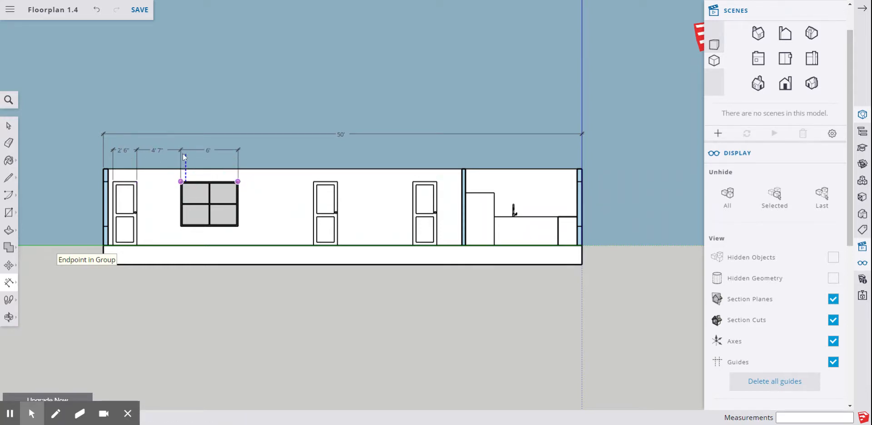
pyautogui.click(183, 152)
pyautogui.click(313, 181)
pyautogui.click(238, 182)
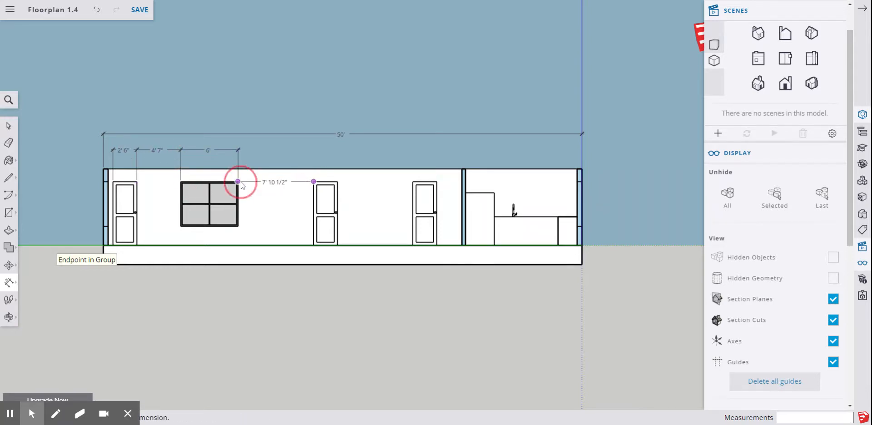
pyautogui.click(240, 150)
# Dimension the middle door's width and its distance to the door nearest the kitchen, in line with the previous dimensions
pyautogui.click(337, 182)
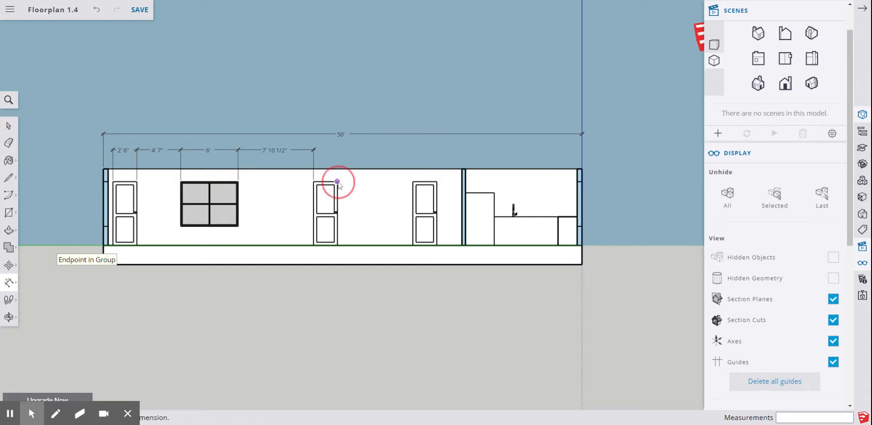
pyautogui.click(313, 181)
pyautogui.click(313, 150)
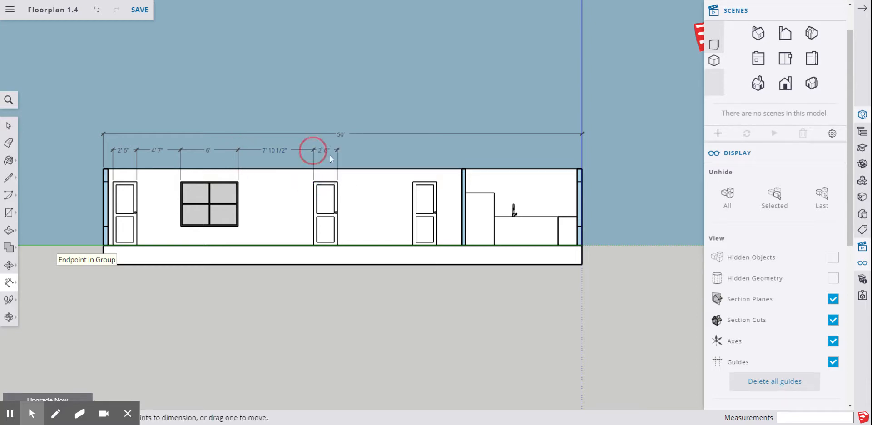
pyautogui.click(413, 181)
pyautogui.click(337, 182)
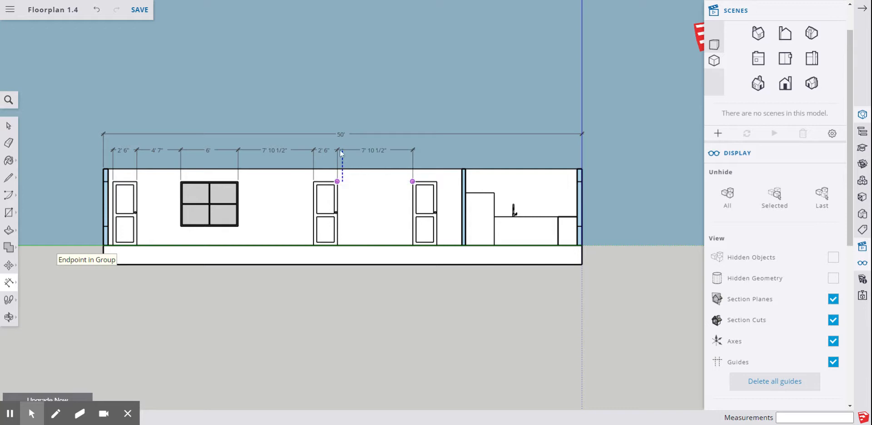
pyautogui.click(413, 150)
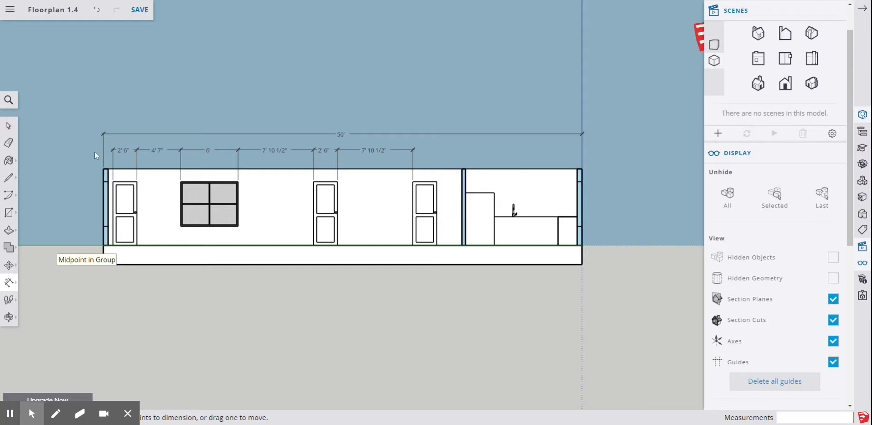
pyautogui.scroll(-2, 389, 272)
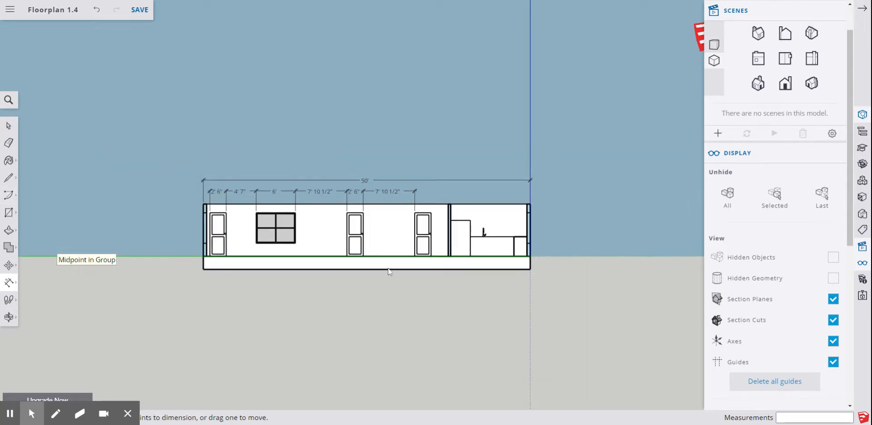
pyautogui.scroll(1, 226, 223)
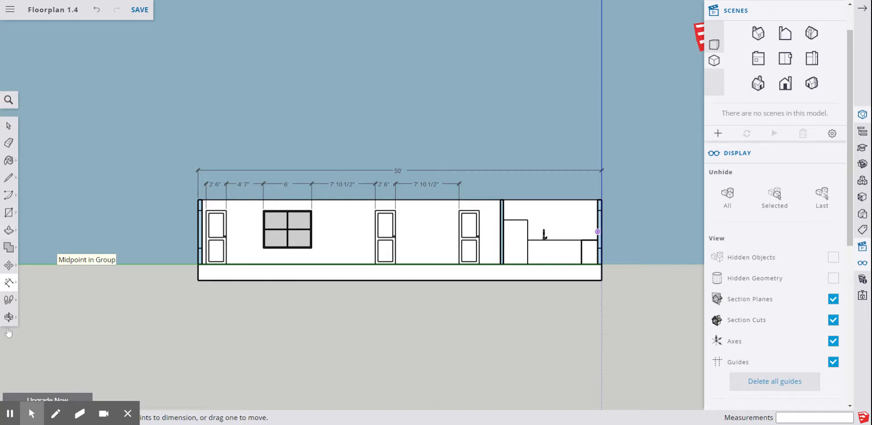
pyautogui.click(10, 413)
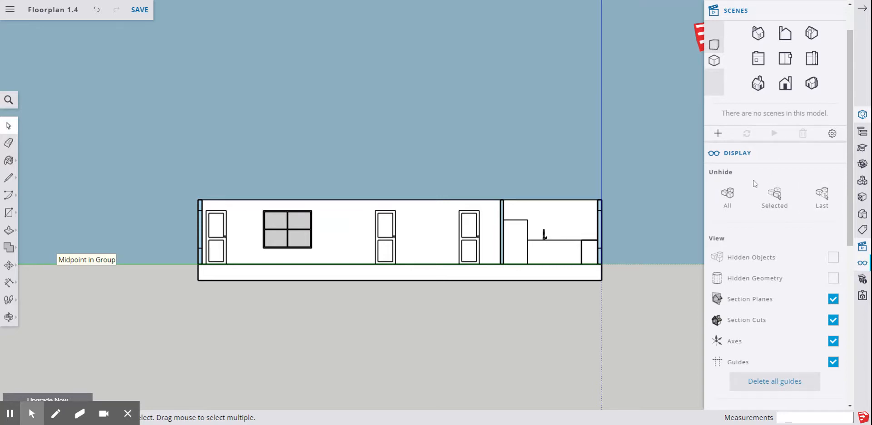
# Unhide the section plane and delete it to restore the uncut house
pyautogui.click(821, 200)
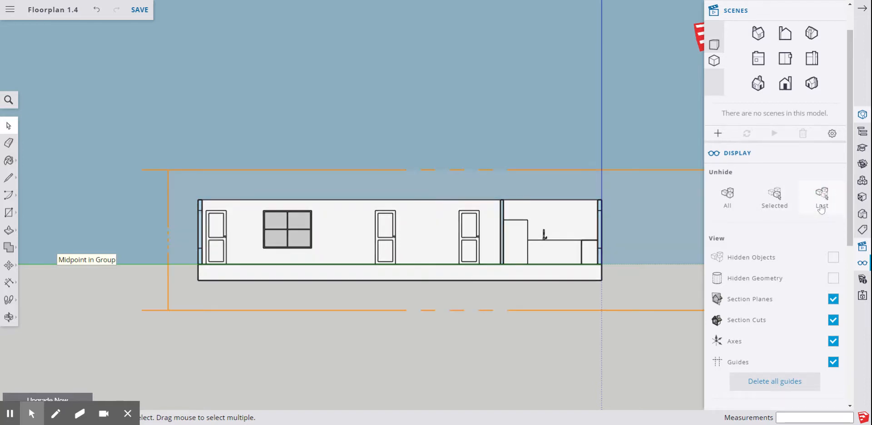
pyautogui.click(515, 171)
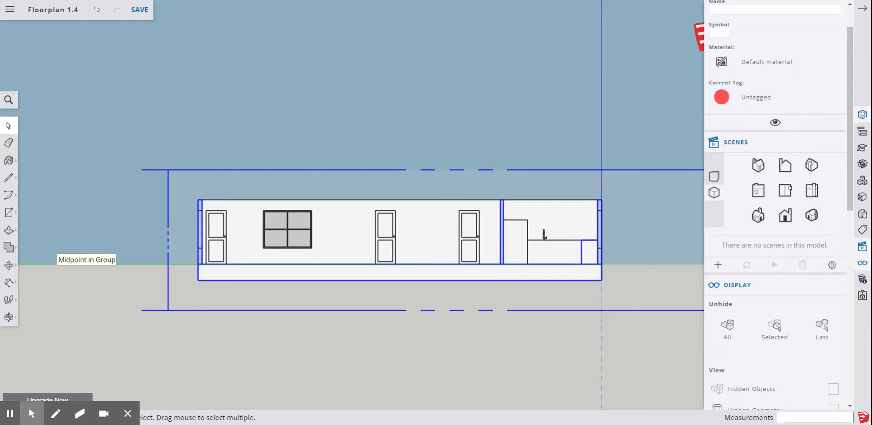
pyautogui.press('Delete')
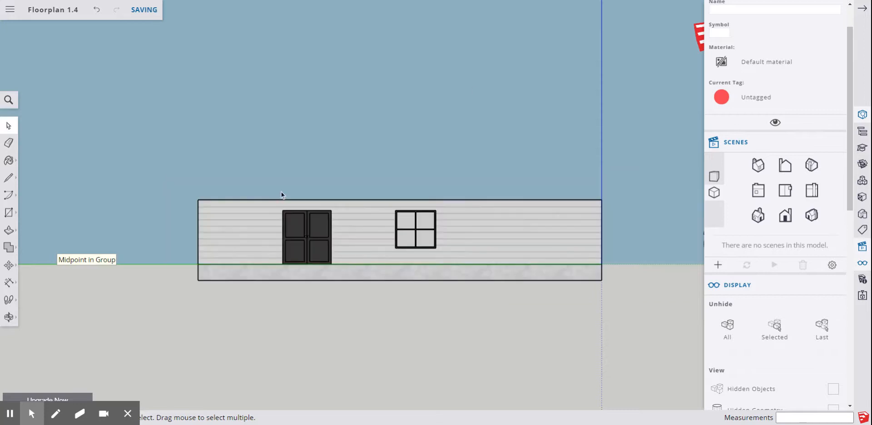
# Switch to perspective projection and orbit to a raised view of the whole house from the double-door side, with the kitchen partition in view
pyautogui.click(9, 317)
pyautogui.moveTo(318, 216); pyautogui.dragTo(429, 405)
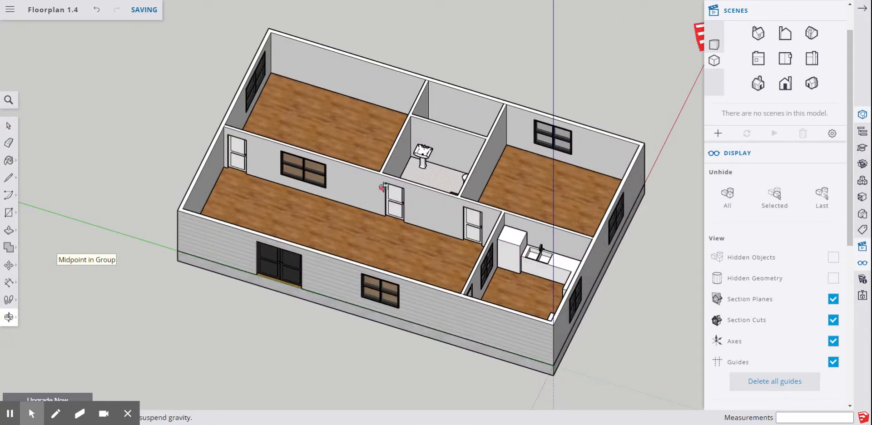
pyautogui.click(715, 44)
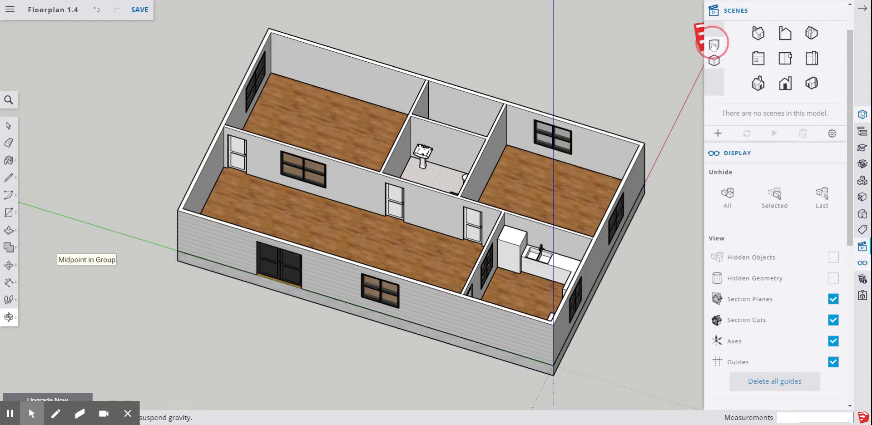
pyautogui.moveTo(353, 244); pyautogui.dragTo(410, 258)
pyautogui.moveTo(265, 270); pyautogui.dragTo(324, 222)
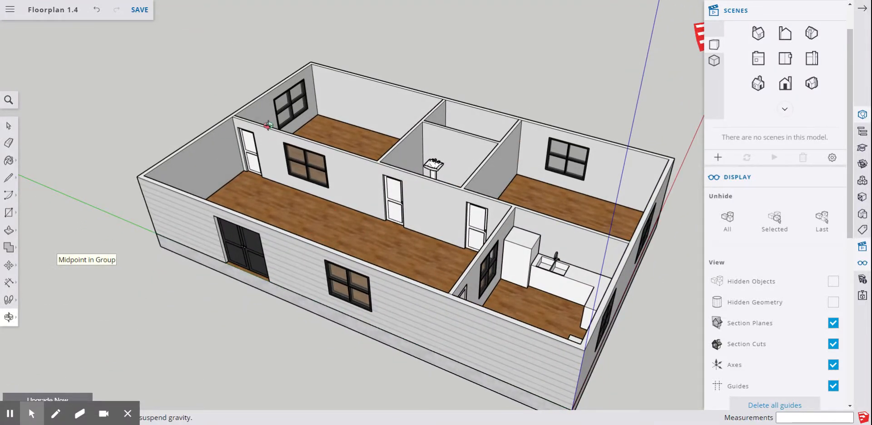
pyautogui.moveTo(155, 130); pyautogui.dragTo(269, 146)
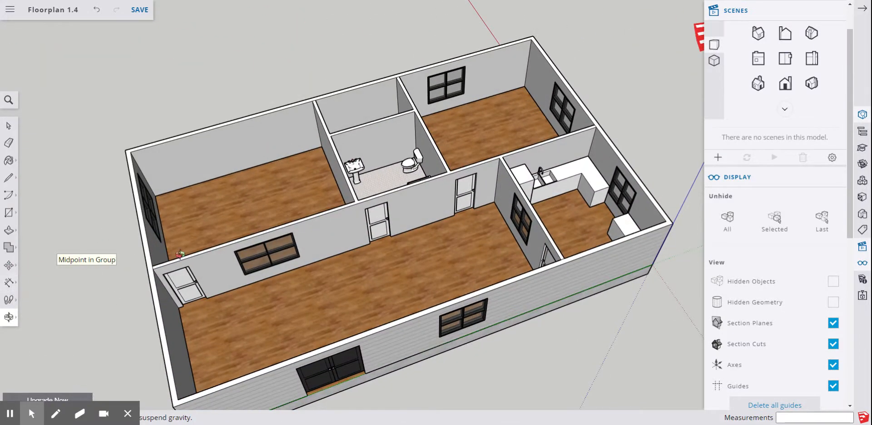
# Place a section plane against the main-room face of the kitchen partition wall
pyautogui.click(7, 281)
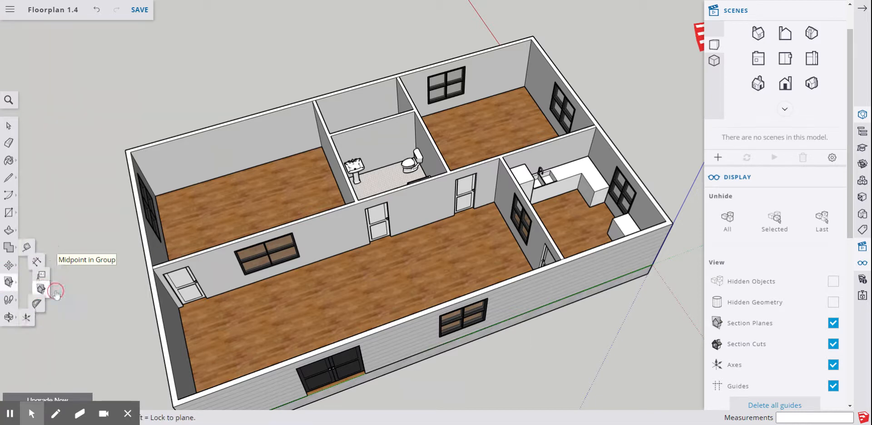
pyautogui.click(55, 292)
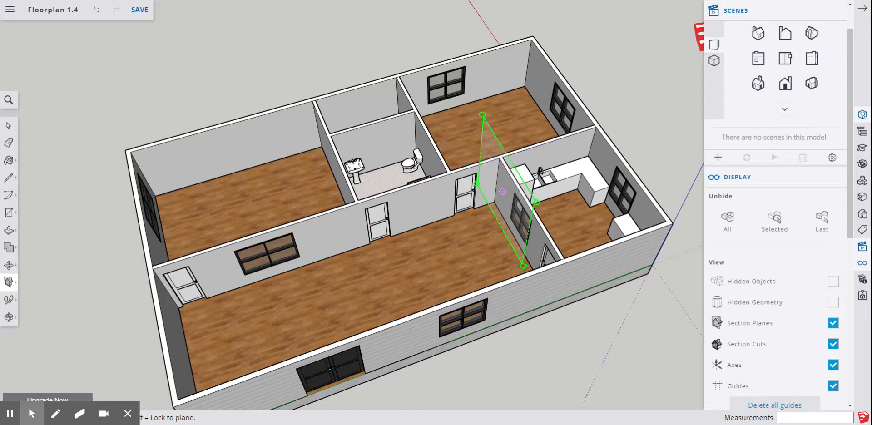
pyautogui.click(503, 191)
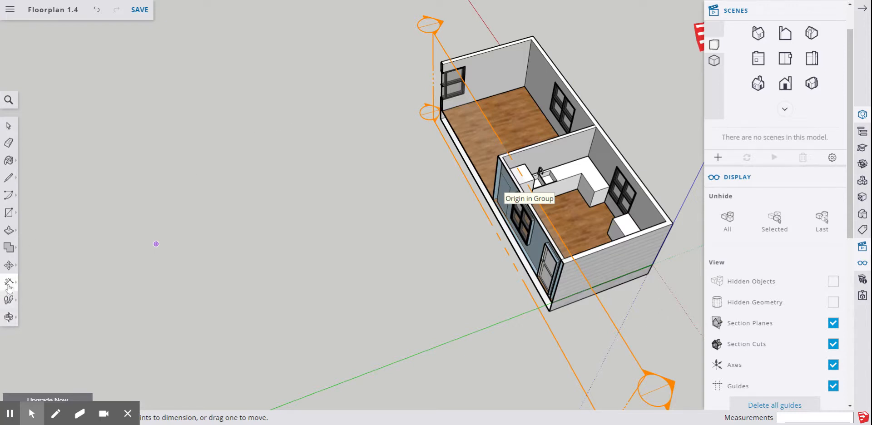
# Move the section plane about 11 5/16 inches away from the kitchen partition into the main room
pyautogui.click(10, 268)
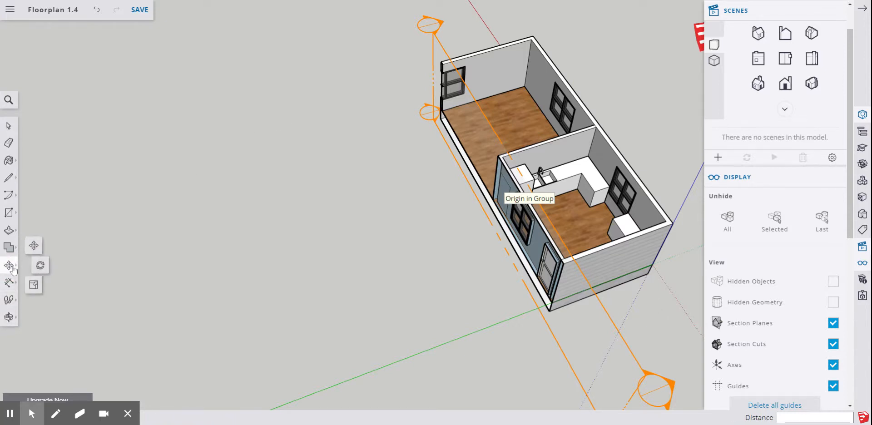
pyautogui.click(34, 247)
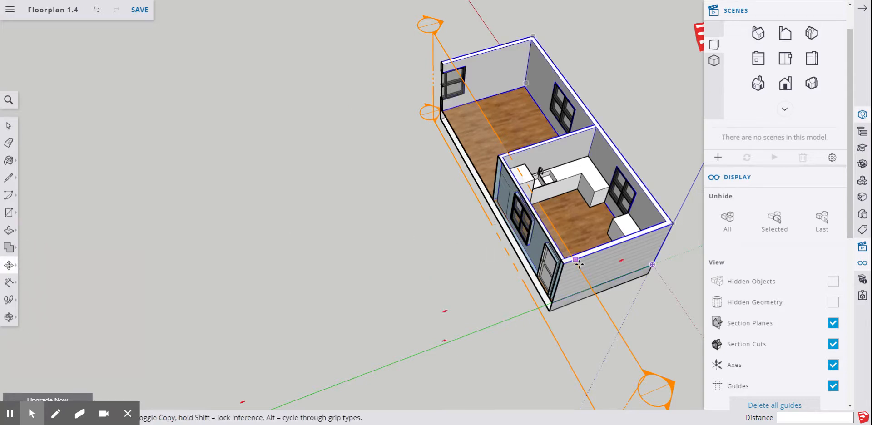
pyautogui.click(619, 328)
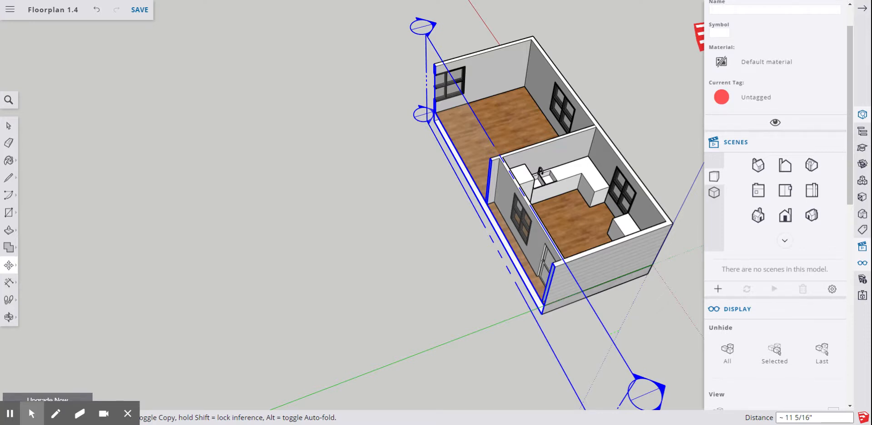
pyautogui.click(615, 346)
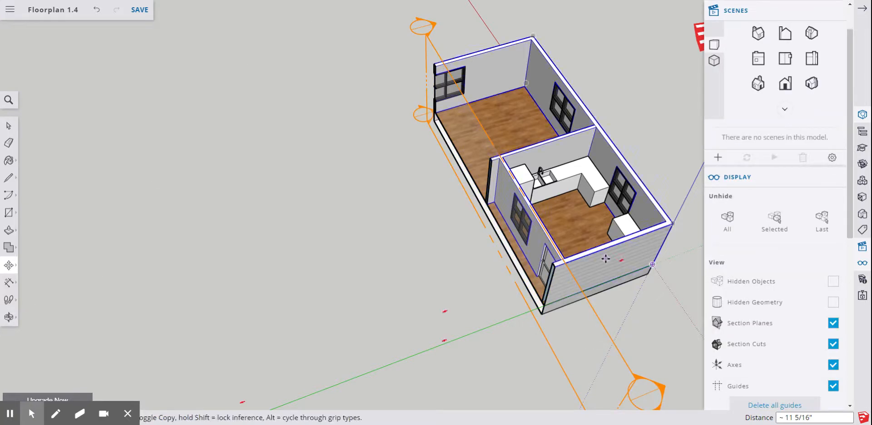
# Switch to parallel projection and set the standard view facing the kitchen partition's window and door straight on
pyautogui.click(717, 61)
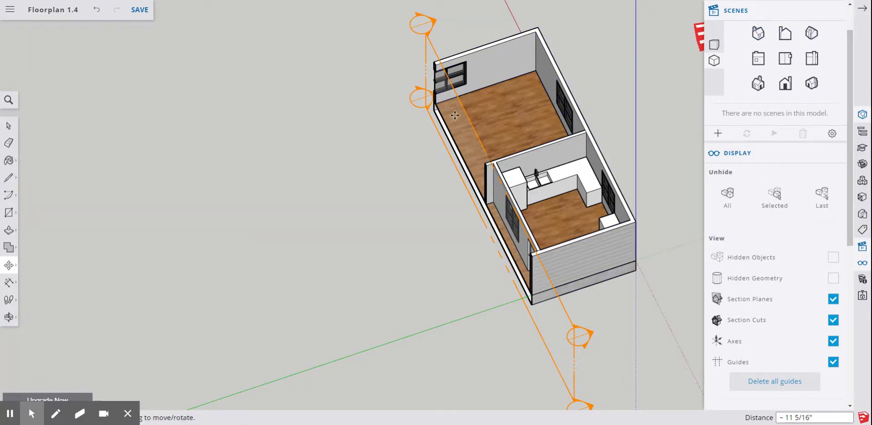
pyautogui.click(786, 35)
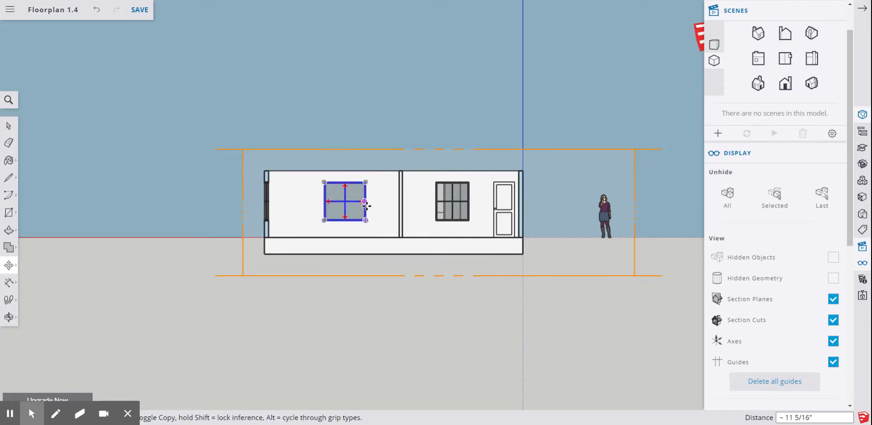
pyautogui.scroll(1, 384, 231)
pyautogui.scroll(3, 384, 230)
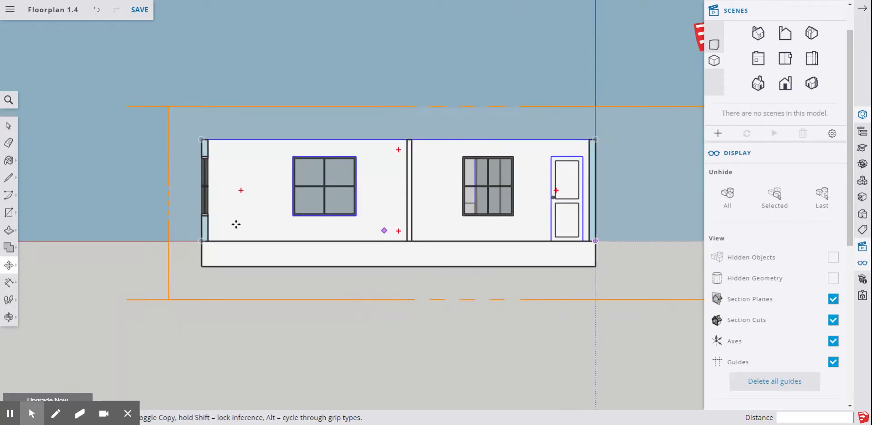
# Orbit above the cut house to inspect the section, and return to the straight-on parallel view of the partition
pyautogui.scroll(-2, 137, 220)
pyautogui.click(9, 317)
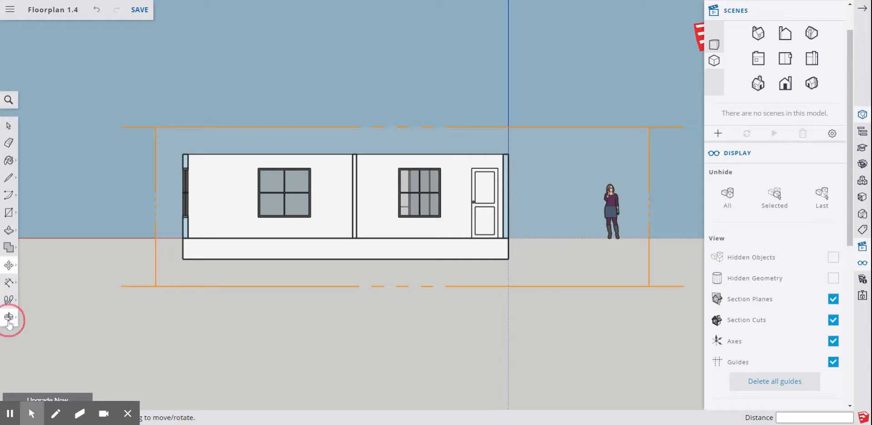
pyautogui.moveTo(386, 282); pyautogui.dragTo(396, 333)
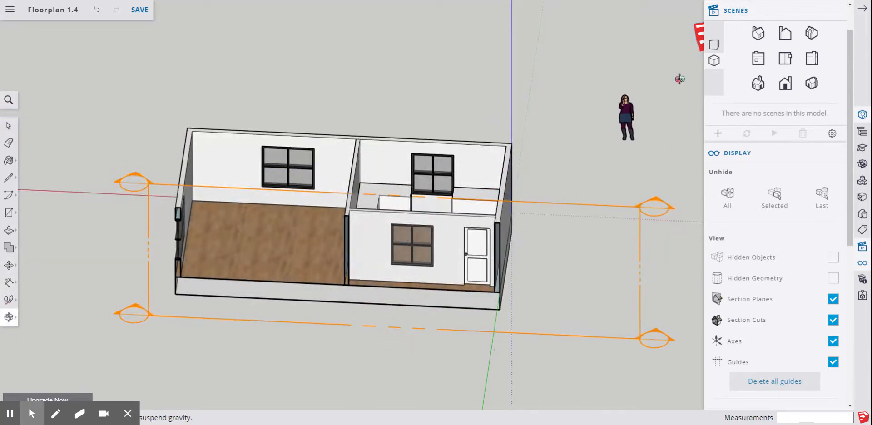
pyautogui.click(717, 63)
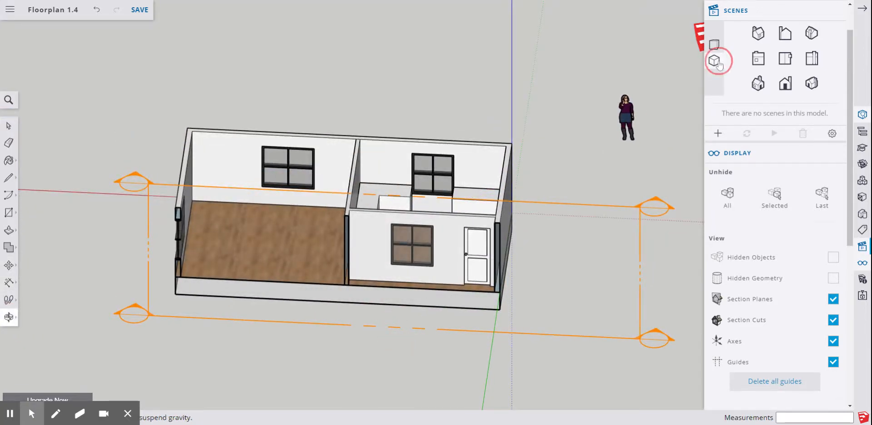
pyautogui.click(788, 40)
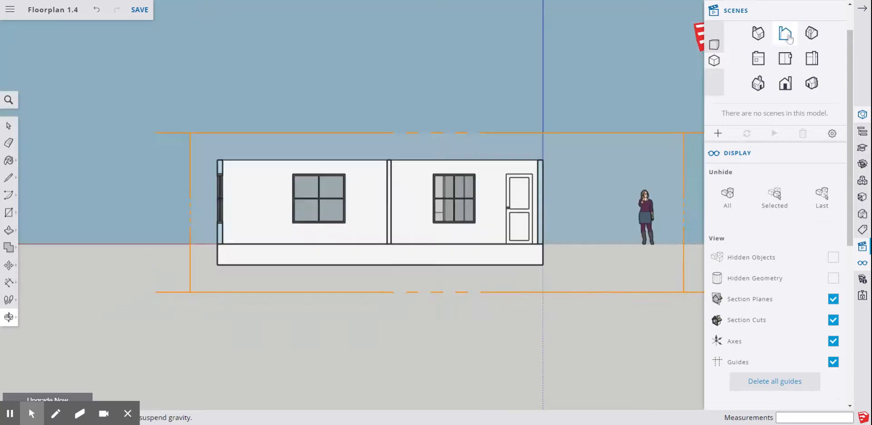
pyautogui.scroll(2, 397, 205)
pyautogui.scroll(-2, 110, 205)
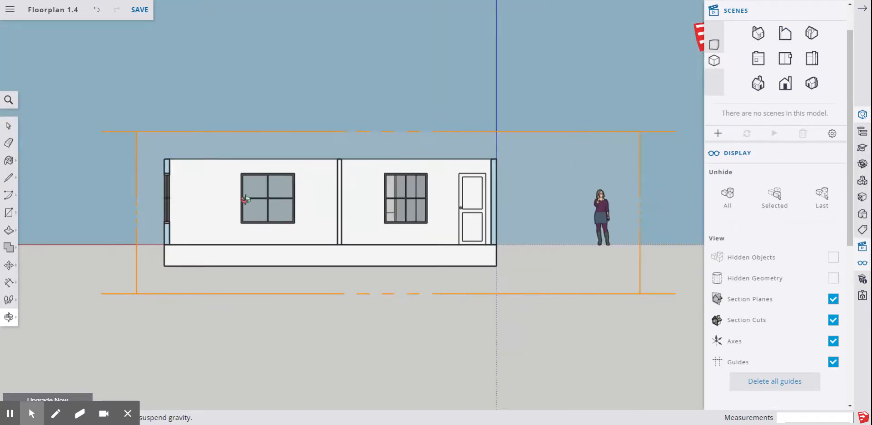
pyautogui.scroll(1, 245, 200)
# Select the section plane and hide it while keeping the cut view
pyautogui.click(7, 126)
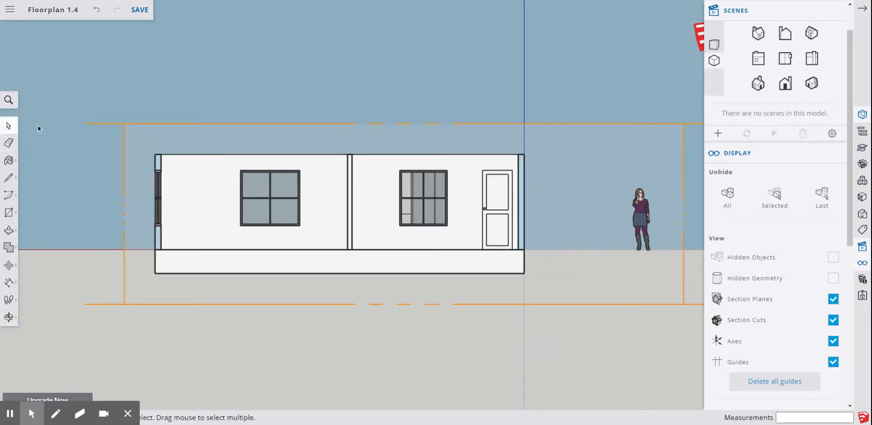
pyautogui.moveTo(157, 103); pyautogui.dragTo(74, 138)
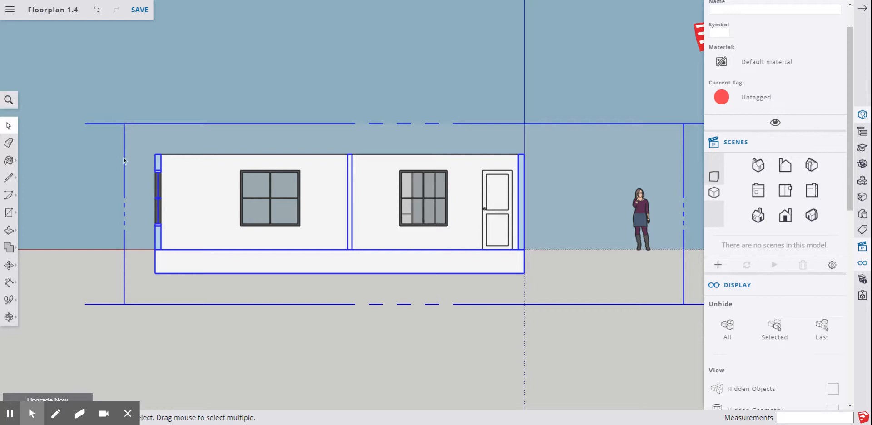
pyautogui.rightClick(137, 125)
pyautogui.click(168, 191)
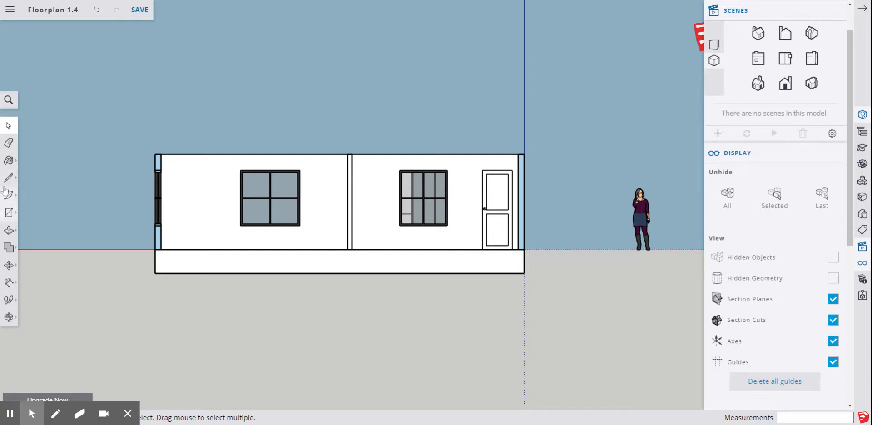
# Dimension the overall width of the sectioned house, placing the dimension well above the walls
pyautogui.click(10, 282)
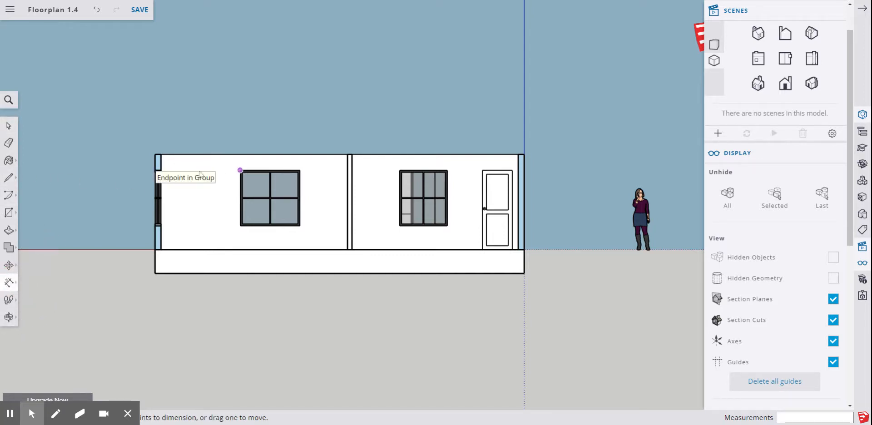
pyautogui.click(155, 155)
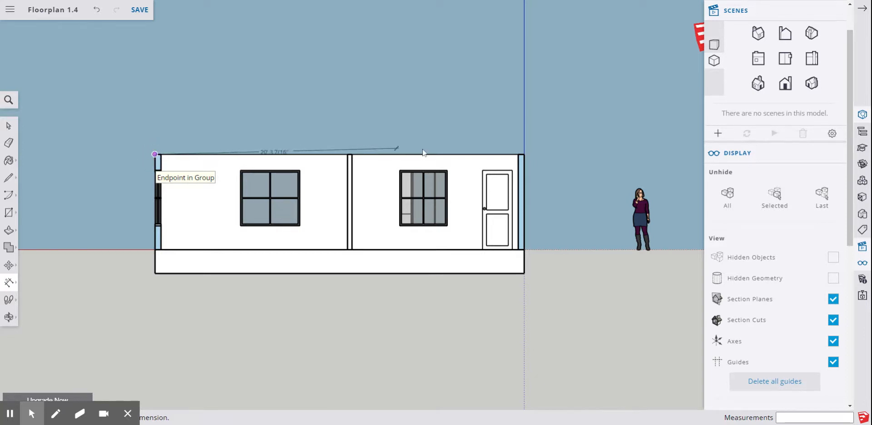
pyautogui.click(524, 154)
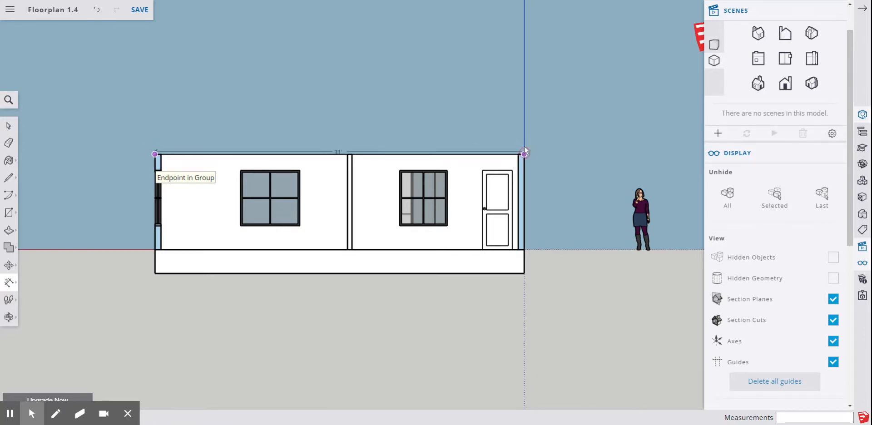
pyautogui.click(525, 111)
# Try to dimension the width of the larger window in the room beside the kitchen partition
pyautogui.click(240, 172)
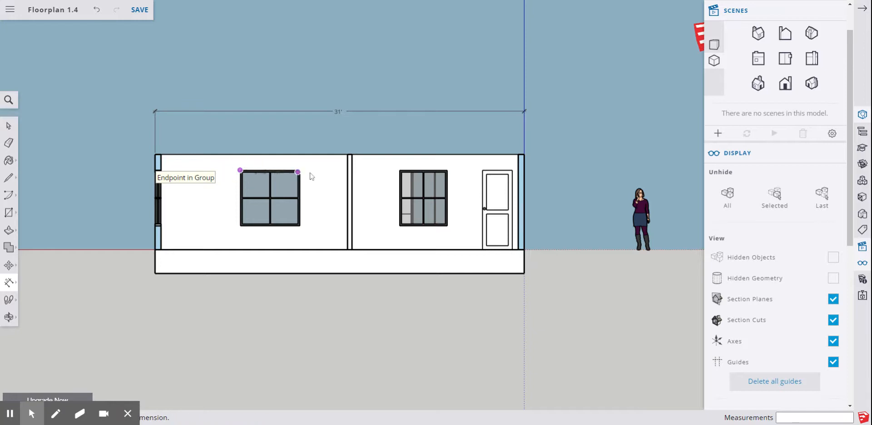
pyautogui.click(300, 171)
pyautogui.click(301, 166)
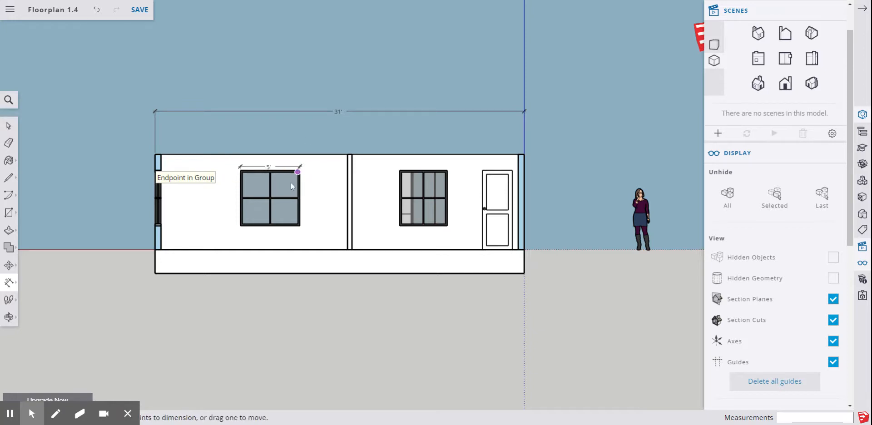
pyautogui.hotkey('ctrl', 'z')
pyautogui.click(241, 171)
pyautogui.click(300, 171)
pyautogui.click(298, 147)
pyautogui.hotkey('ctrl', 'z')
pyautogui.scroll(3, 304, 172)
pyautogui.click(294, 177)
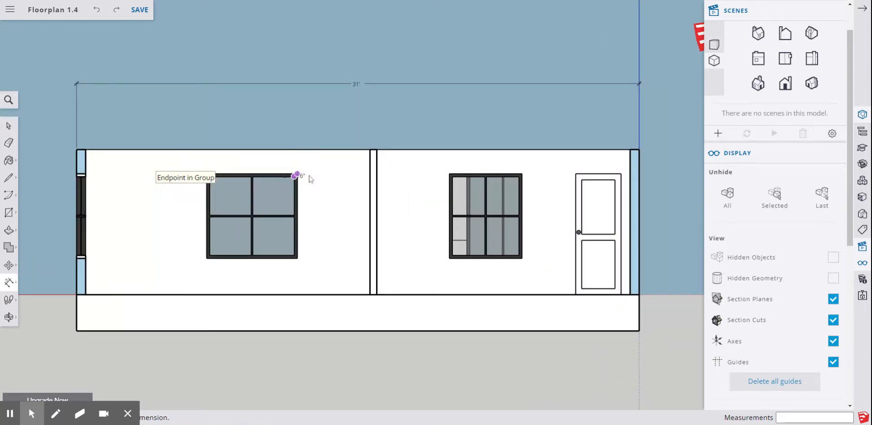
pyautogui.press('Escape')
pyautogui.click(297, 174)
pyautogui.press('Escape')
pyautogui.scroll(-2, 345, 204)
pyautogui.scroll(5, 241, 189)
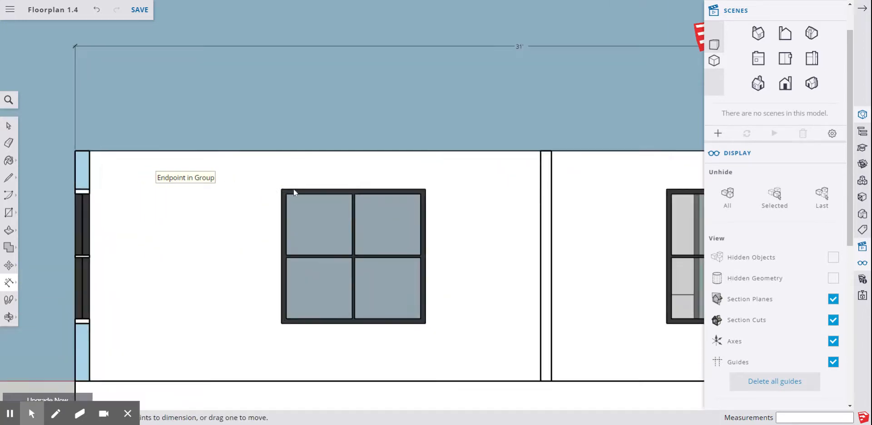
# Dimension the larger window's width between its upper outer corners, placing it between the wall top and the overall dimension
pyautogui.click(282, 189)
pyautogui.click(426, 189)
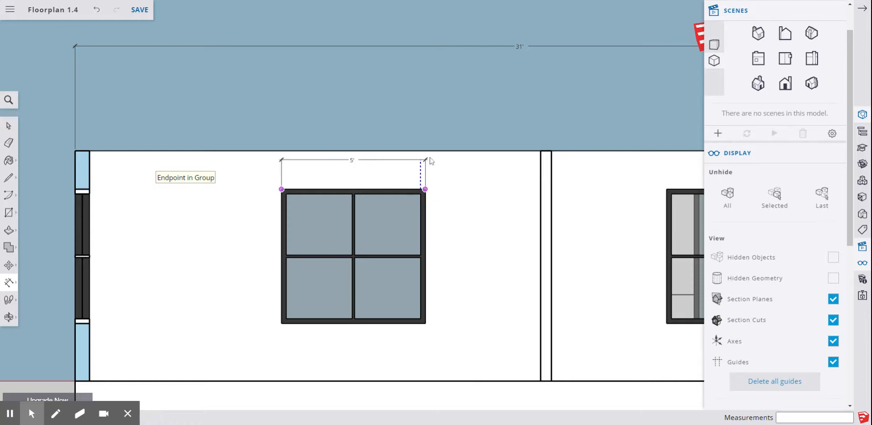
pyautogui.click(437, 104)
# Try to dimension the distance between the larger window and the kitchen partition window
pyautogui.scroll(-2, 347, 136)
pyautogui.scroll(-1, 343, 147)
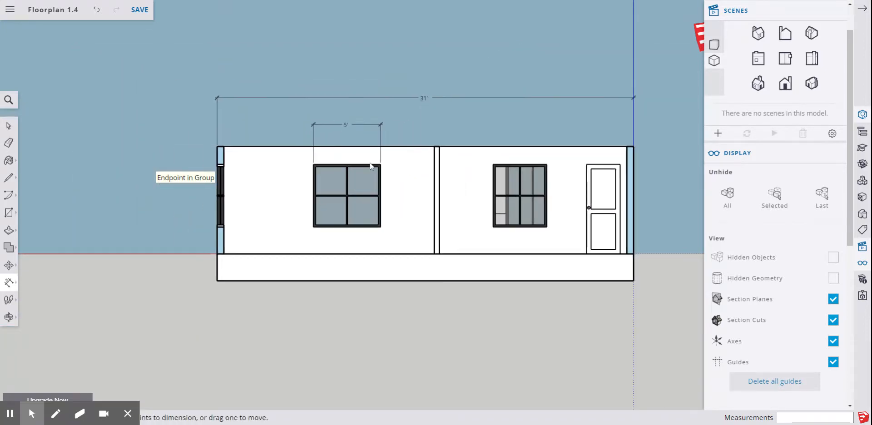
pyautogui.click(493, 164)
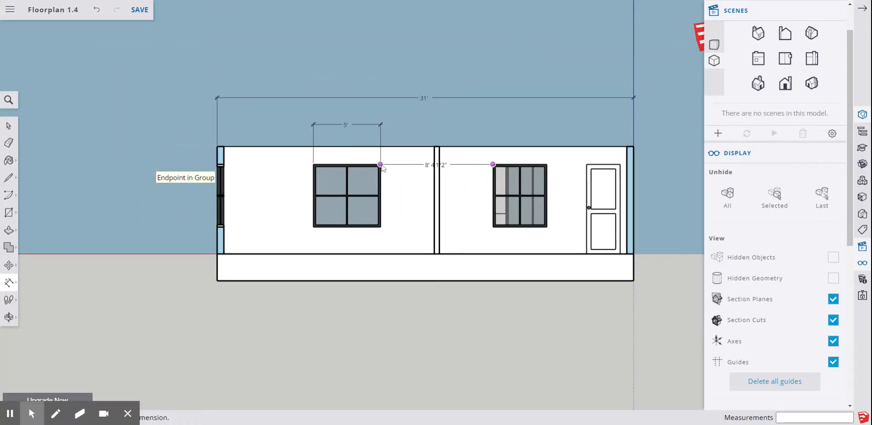
pyautogui.click(381, 164)
pyautogui.click(379, 124)
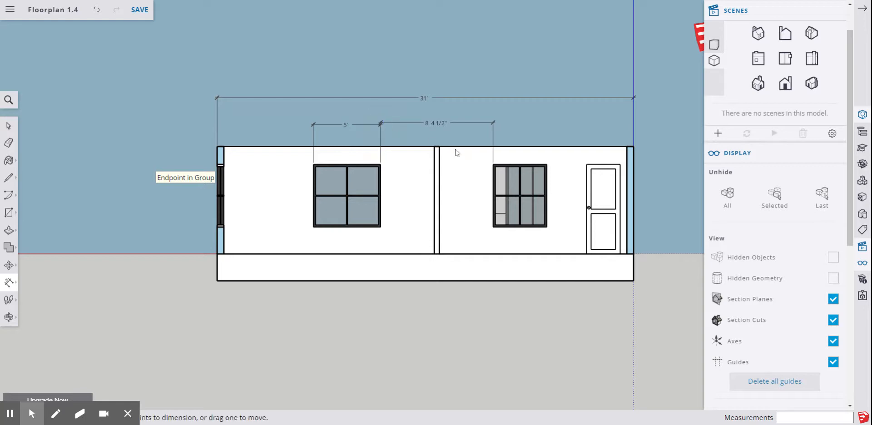
pyautogui.hotkey('ctrl', 'z')
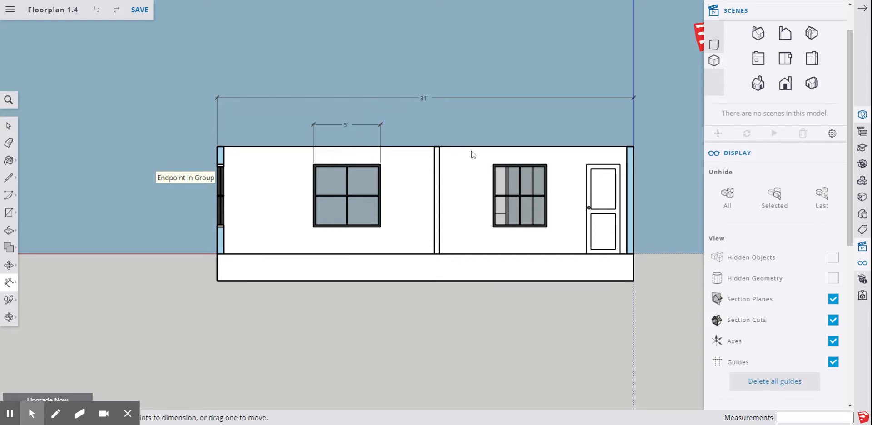
# Dimension the distance between the two windows and the kitchen partition window's width, in line with the larger window's dimension
pyautogui.click(493, 164)
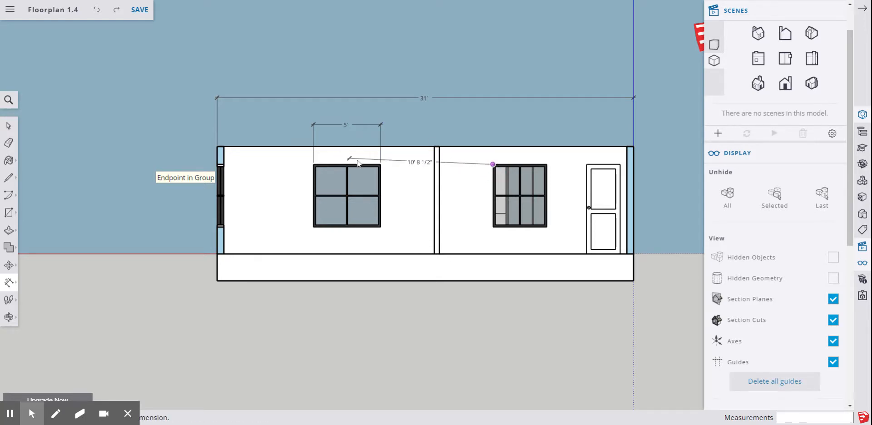
pyautogui.click(381, 164)
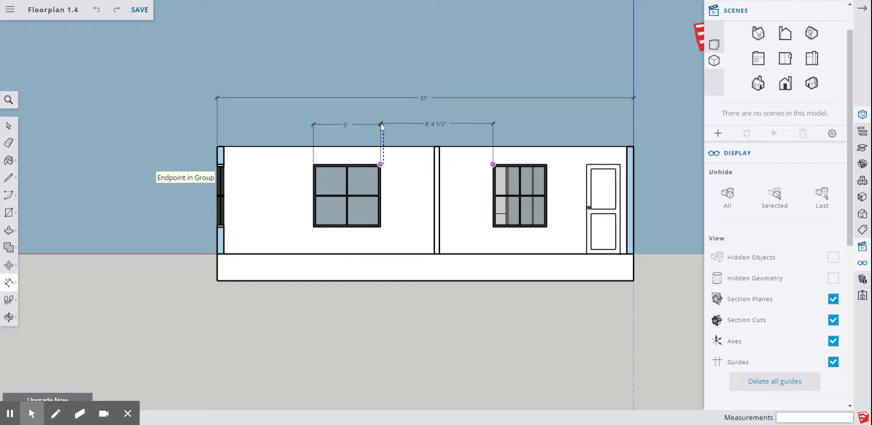
pyautogui.click(325, 124)
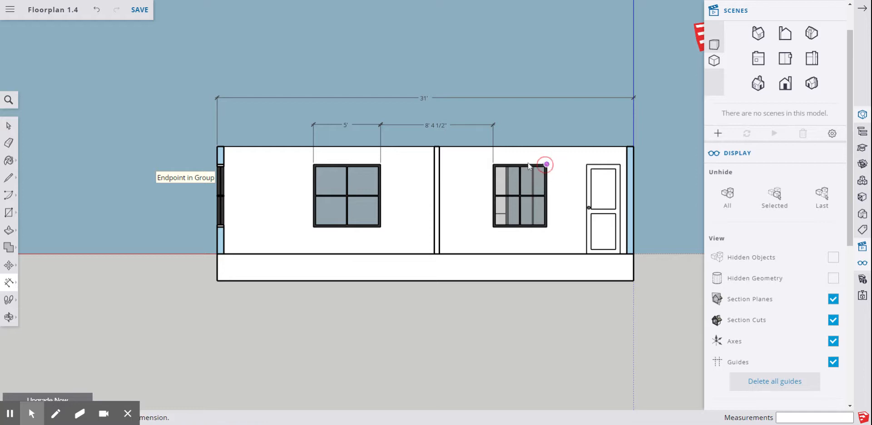
pyautogui.click(547, 164)
pyautogui.click(493, 165)
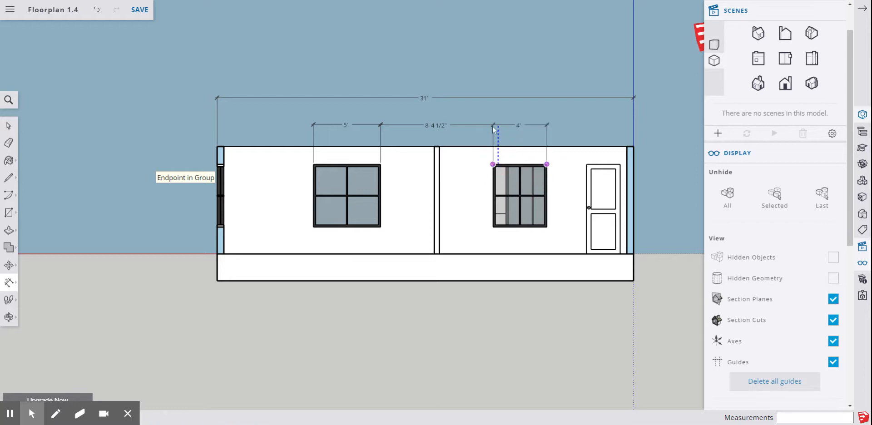
pyautogui.click(494, 130)
# Dimension the distance from the kitchen partition window to the door, continuing the same row of dimensions
pyautogui.click(586, 164)
pyautogui.click(547, 164)
pyautogui.click(548, 128)
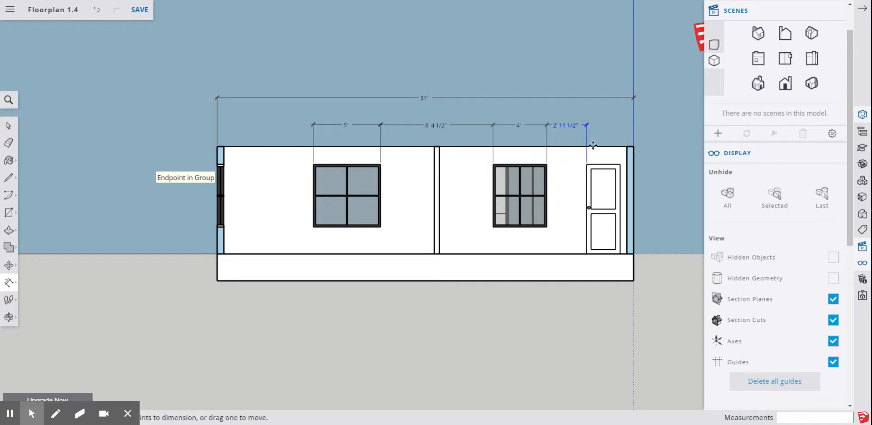
# Try to dimension the door's width between its upper corners, placing the dimension close to the door's top
pyautogui.click(621, 165)
pyautogui.click(587, 164)
pyautogui.click(588, 158)
pyautogui.hotkey('ctrl', 'z')
# Dimension the door's width between its upper corners, in line with the row of window dimensions
pyautogui.click(620, 165)
pyautogui.click(587, 164)
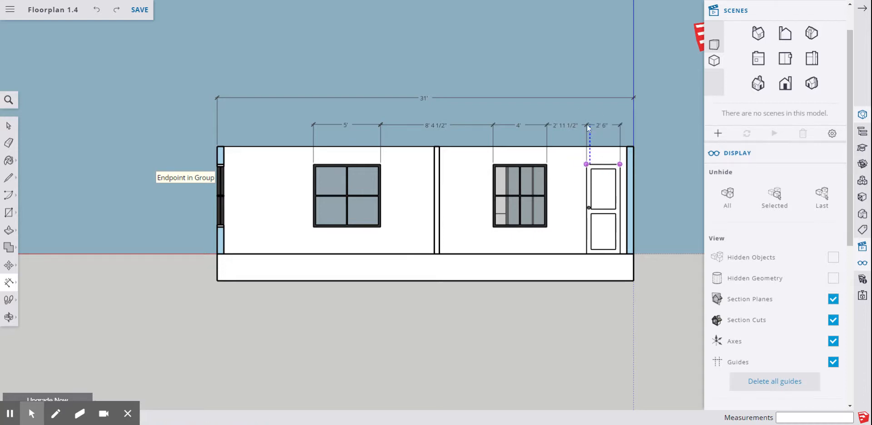
pyautogui.click(588, 127)
pyautogui.scroll(-1, 359, 323)
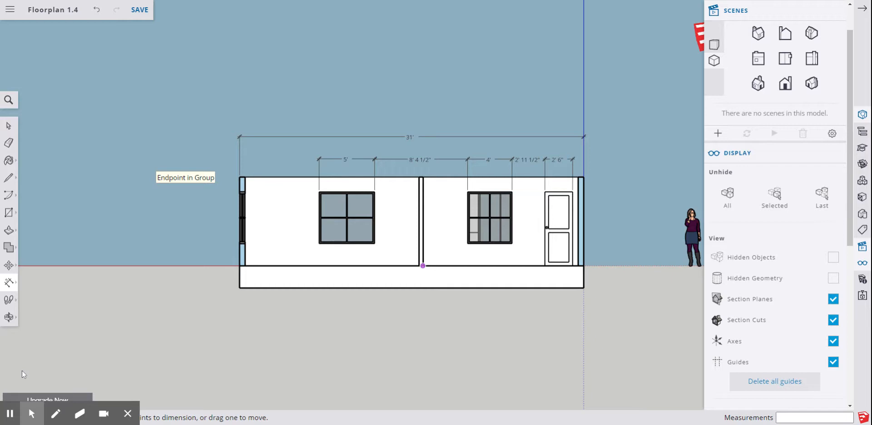
pyautogui.click(10, 416)
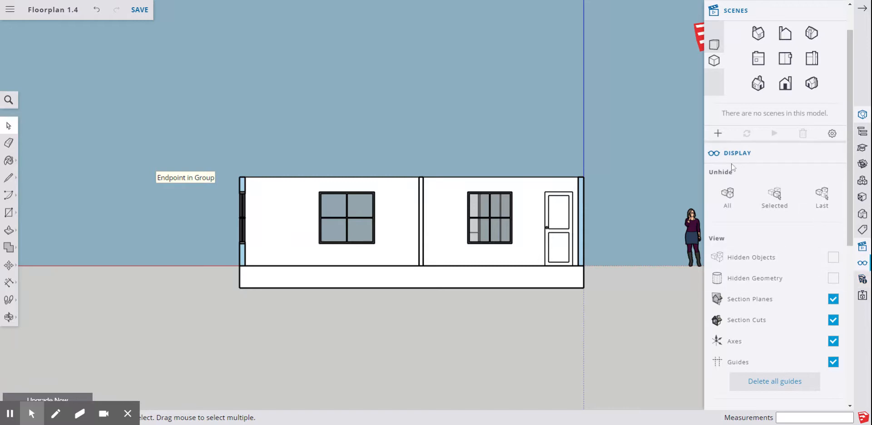
# Unhide the last hidden section plane and delete it to remove the interior cut through the house
pyautogui.click(815, 197)
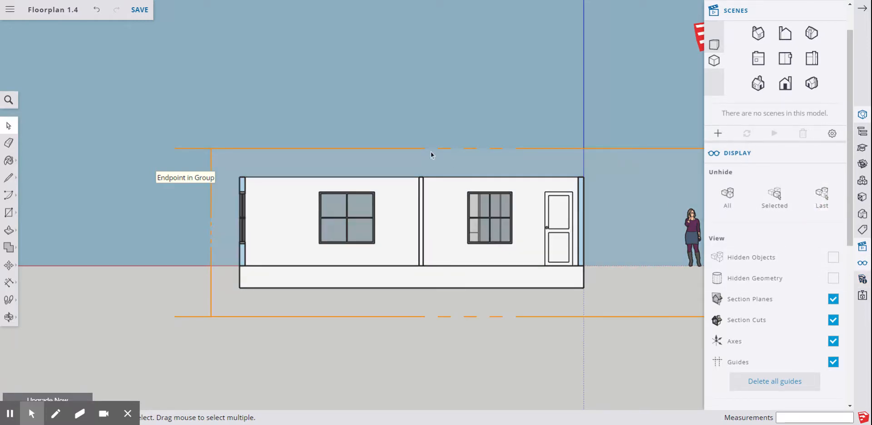
pyautogui.moveTo(353, 115); pyautogui.dragTo(152, 155)
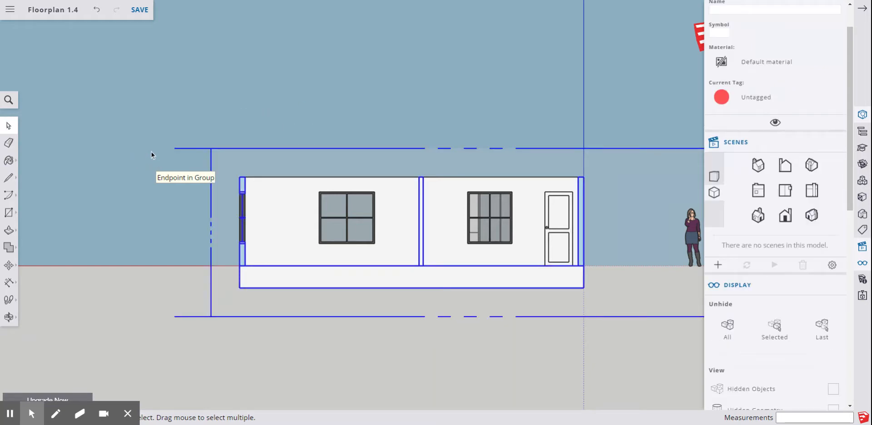
pyautogui.press('Delete')
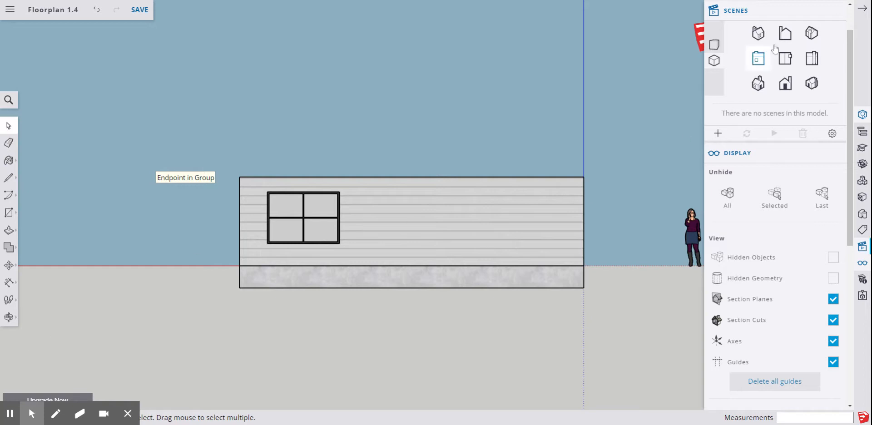
# Switch the camera to perspective and orbit to an elevated corner view showing the whole house from above
pyautogui.click(714, 45)
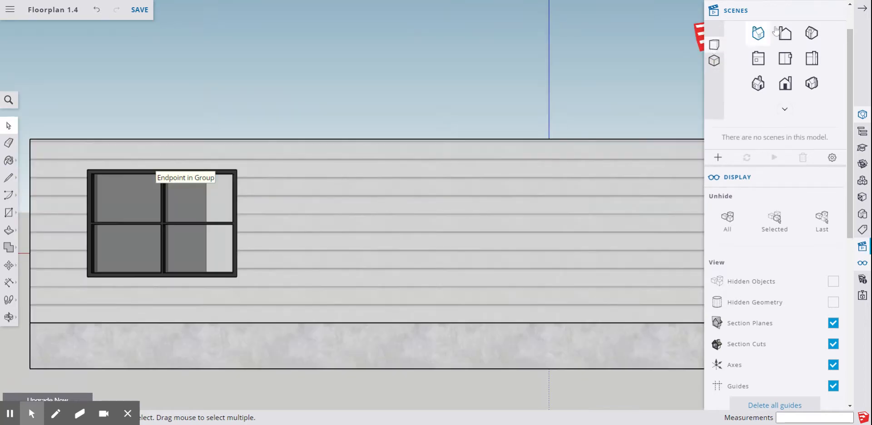
pyautogui.click(9, 317)
pyautogui.moveTo(317, 91); pyautogui.dragTo(231, 265)
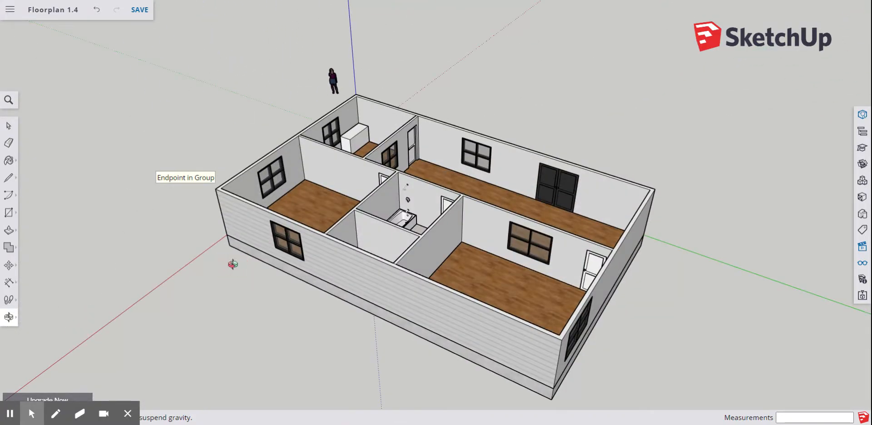